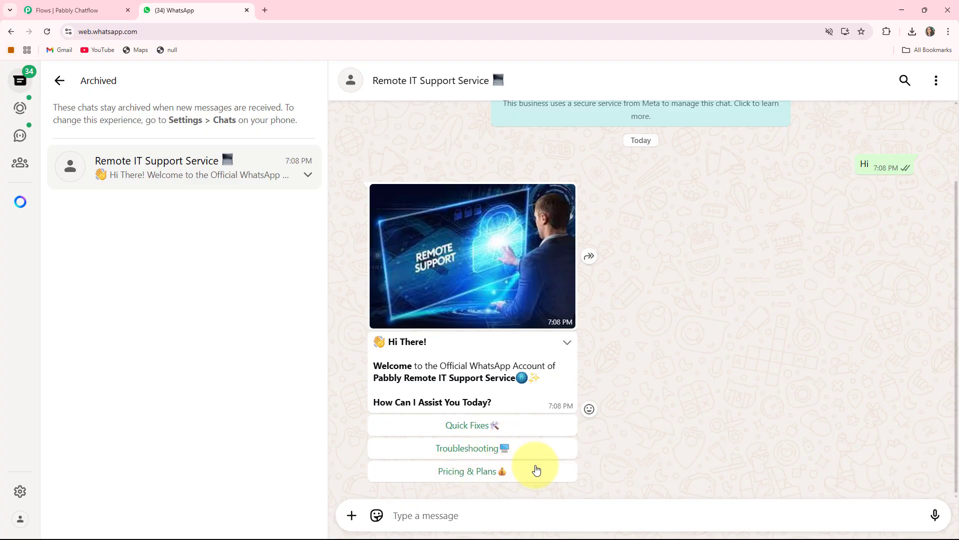
- Answer the support chatbot with Troubleshooting, Laptop Problem, Laptop Is Slow and Overheating to test the laptop branch
click(457, 448)
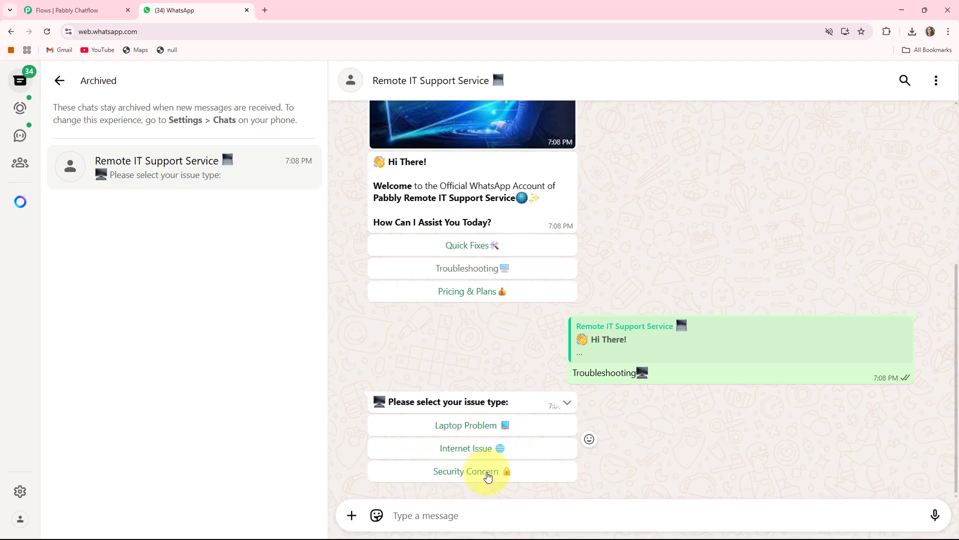
click(471, 426)
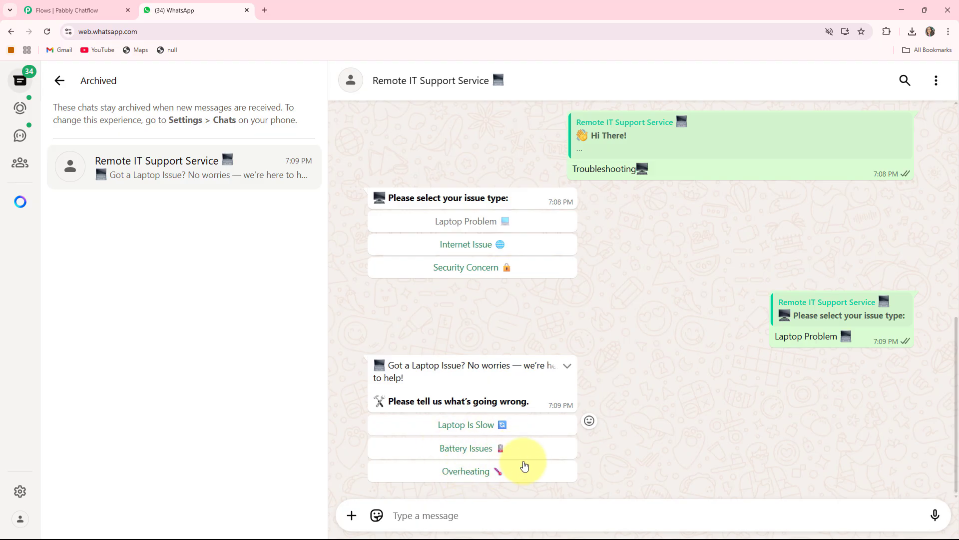
click(453, 427)
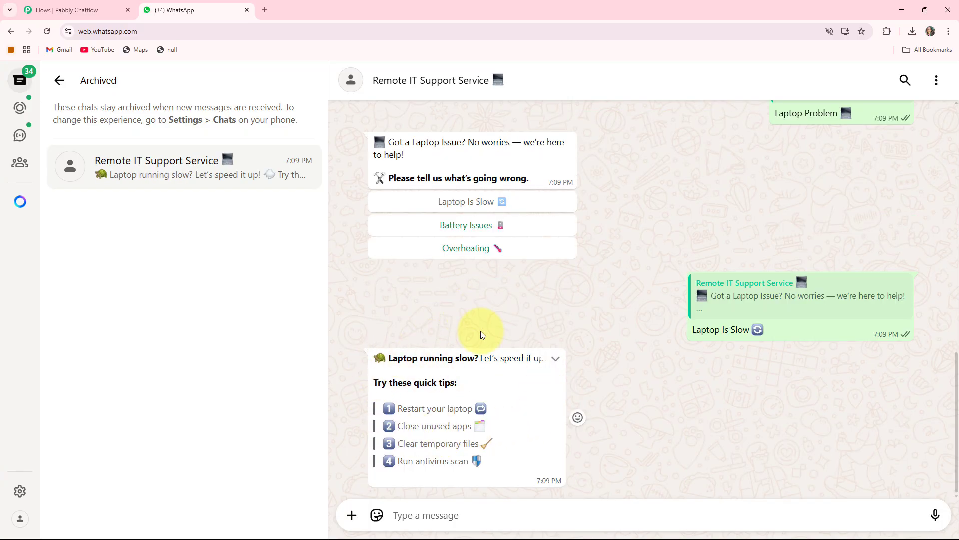
click(477, 249)
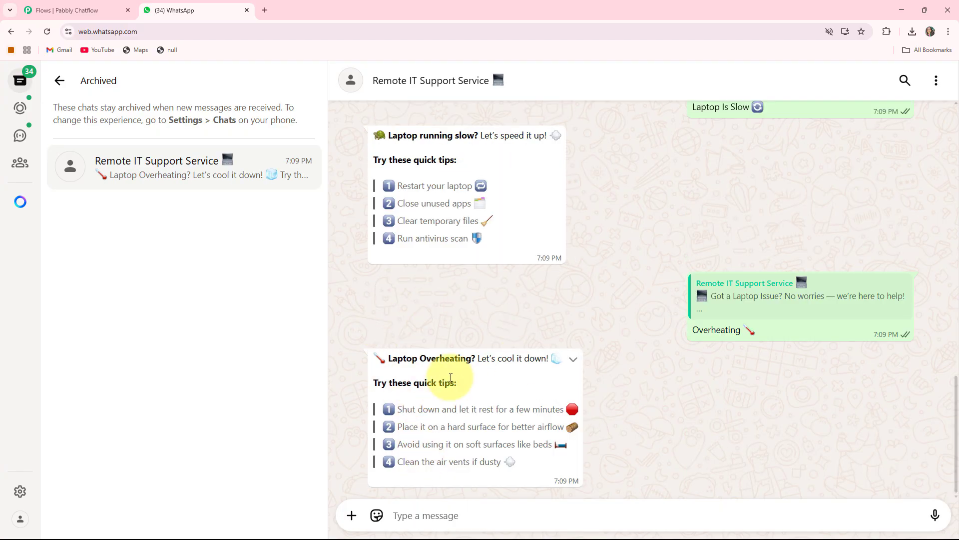
- Request Pricing & Plans from the chatbot's welcome message
scroll(547, 369, up, 15)
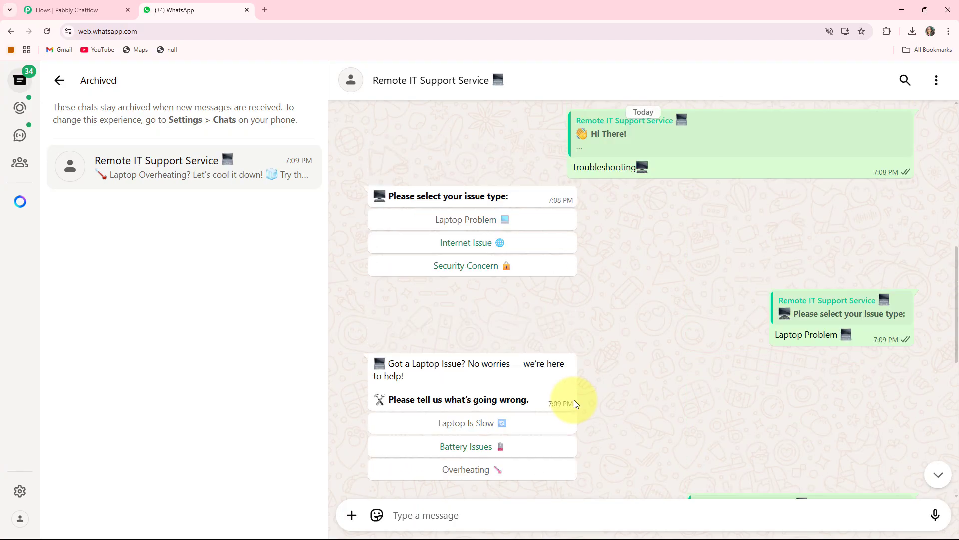
scroll(574, 399, up, 4)
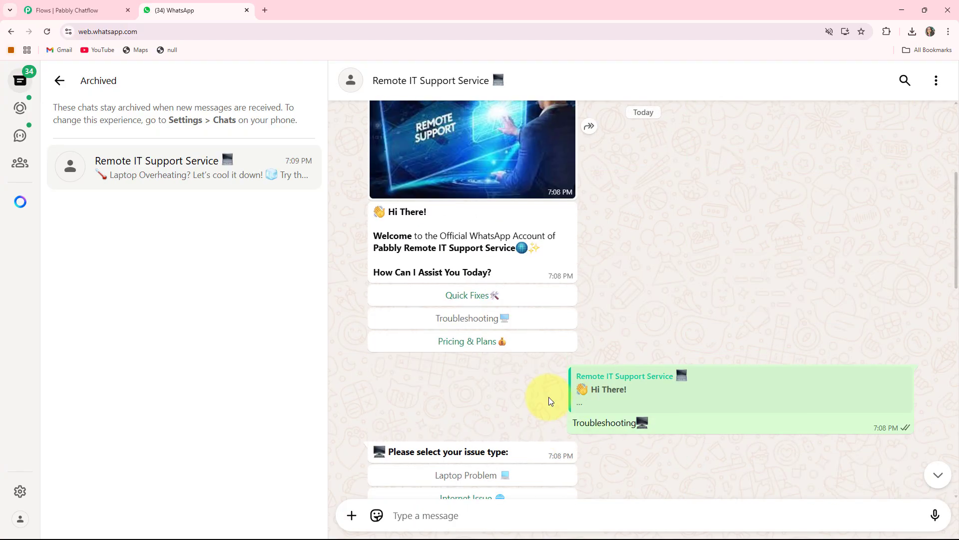
click(471, 344)
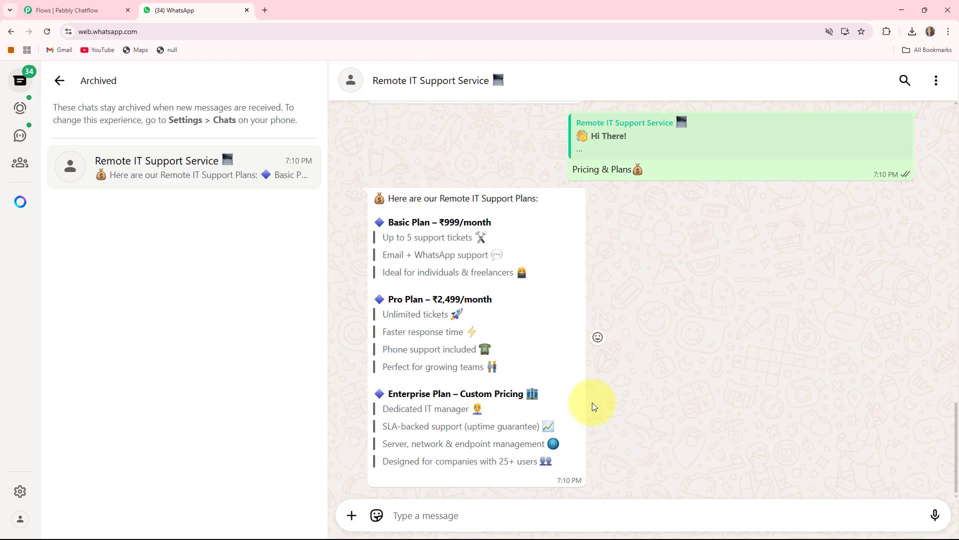
- Choose Internet Issue in the chatbot's issue-type message and answer its follow-up question with No, Need Help
scroll(592, 402, up, 10)
scroll(592, 403, up, 1)
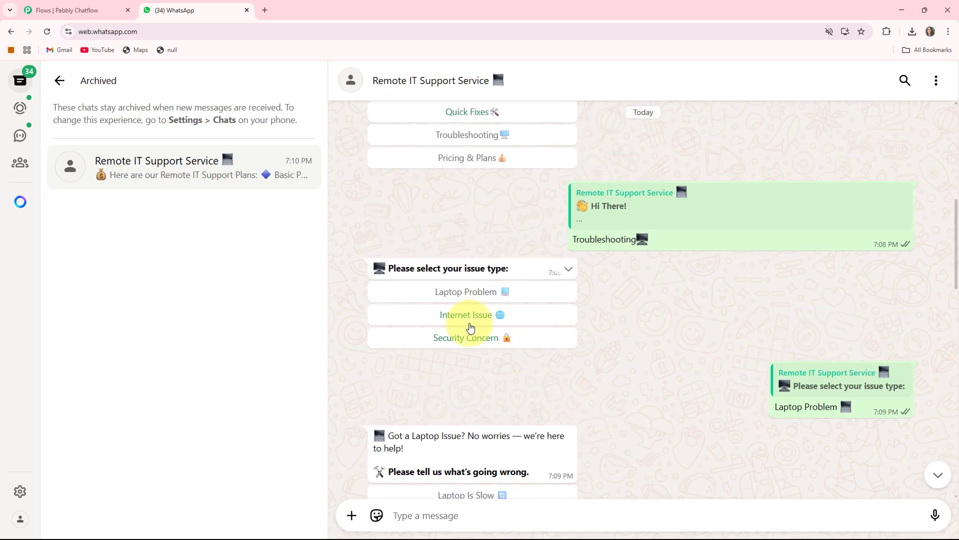
click(468, 316)
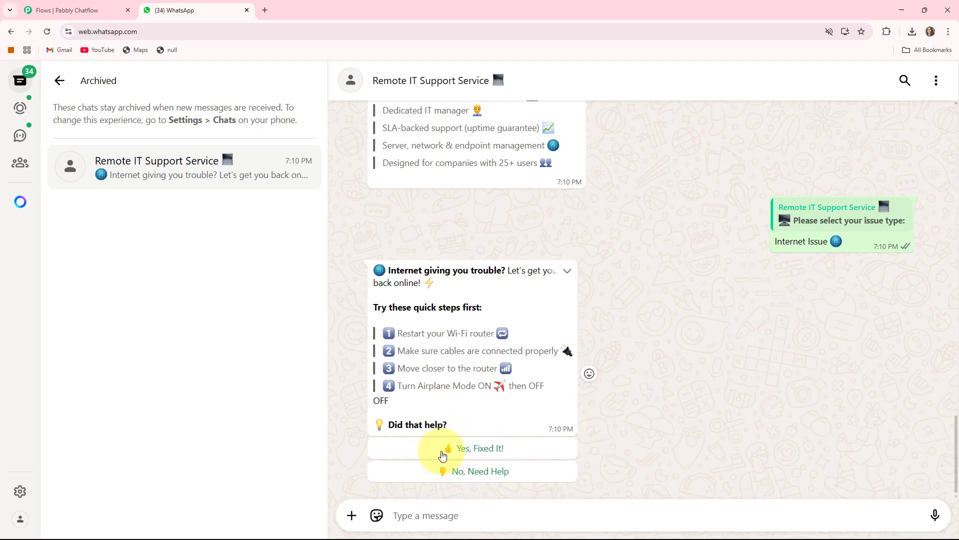
click(508, 473)
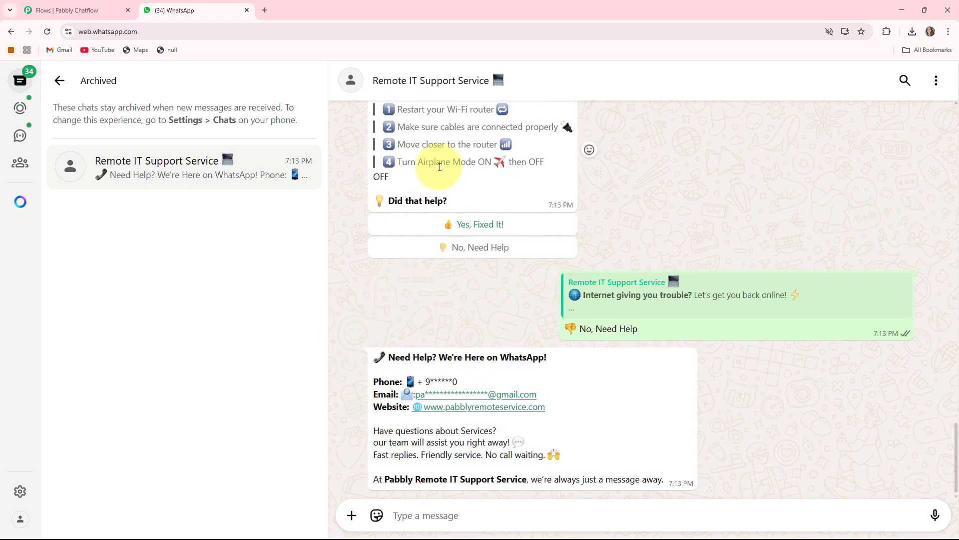
- Review the whole Remote IT Support Service conversation, from the contact details reply back to the welcome message
scroll(439, 166, up, 5)
scroll(423, 143, up, 10)
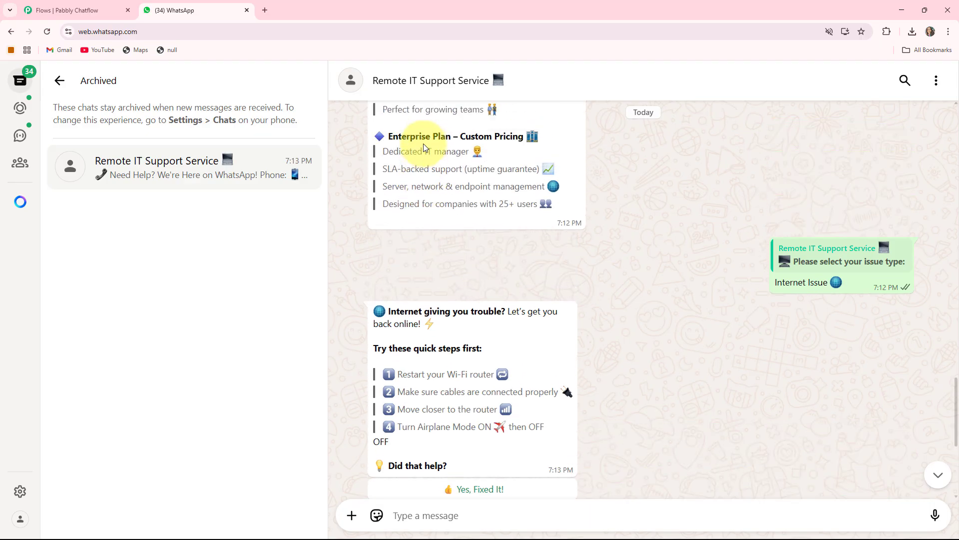
scroll(646, 314, down, 3)
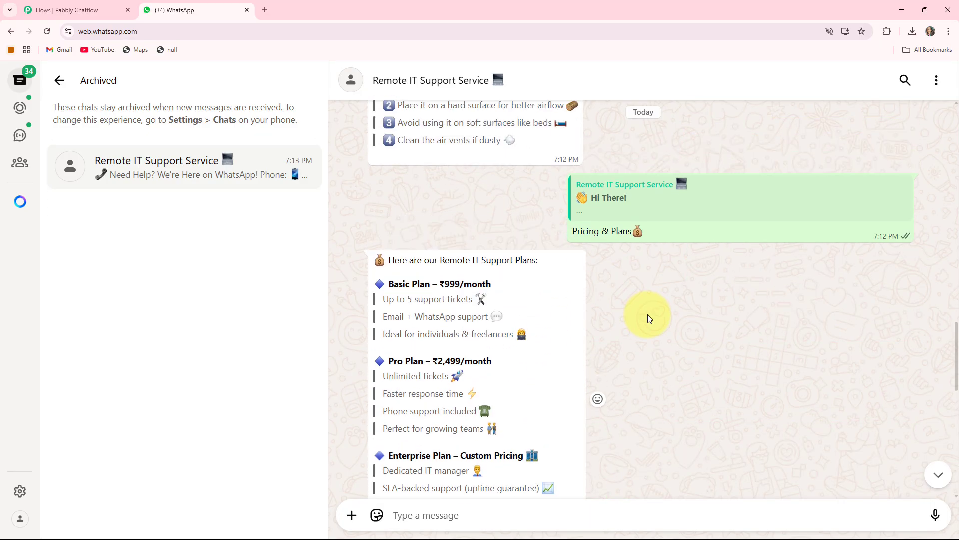
scroll(648, 314, up, 5)
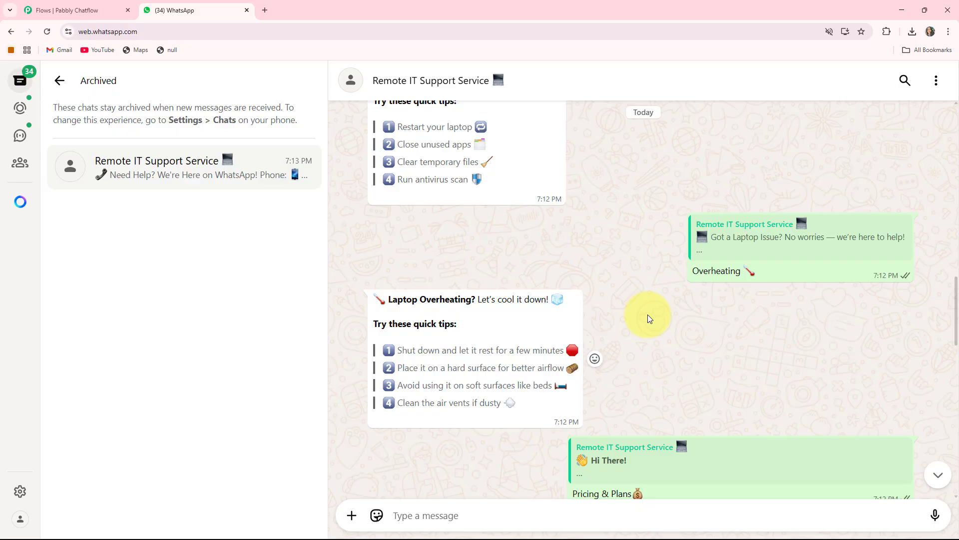
scroll(647, 314, up, 1)
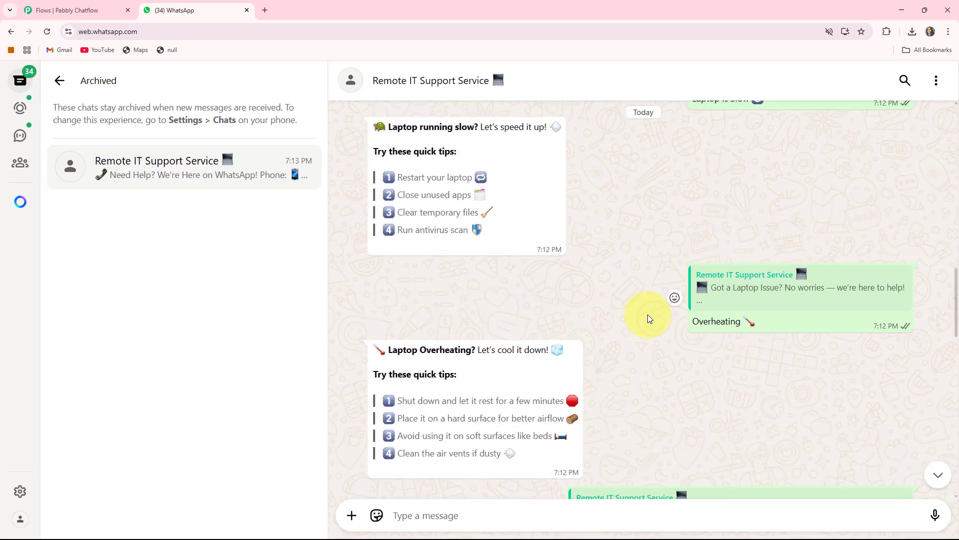
scroll(649, 318, up, 1)
scroll(649, 317, down, 5)
scroll(648, 317, up, 3)
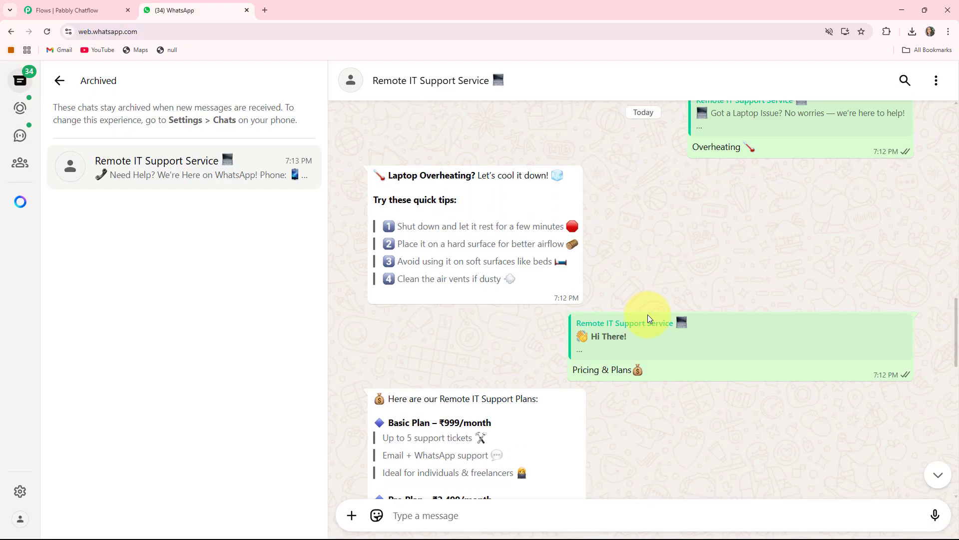
scroll(648, 318, up, 9)
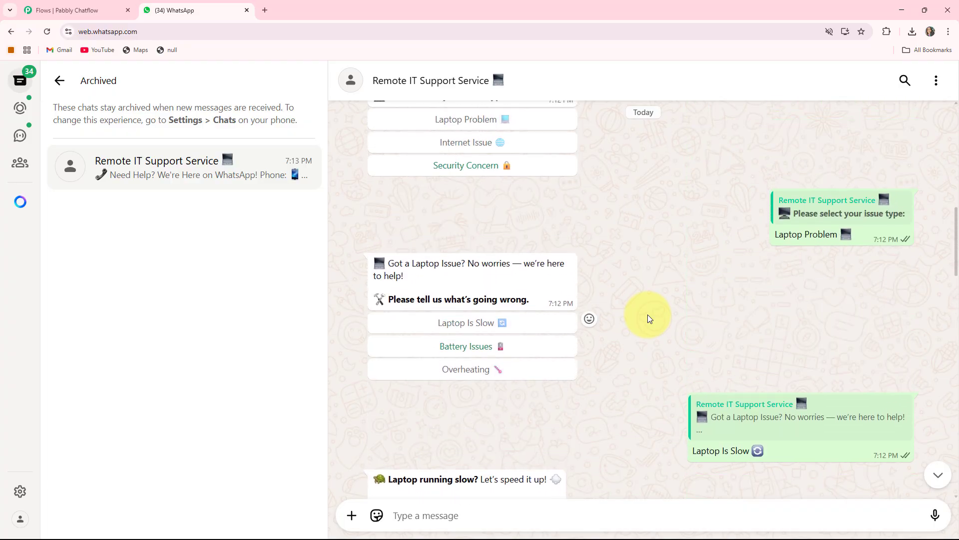
scroll(648, 318, up, 8)
scroll(649, 318, up, 1)
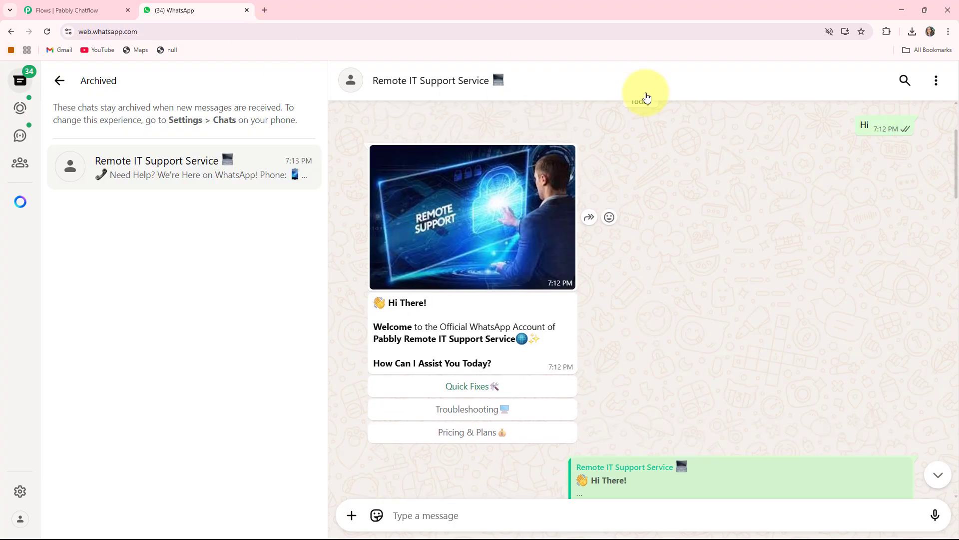
scroll(495, 263, down, 1)
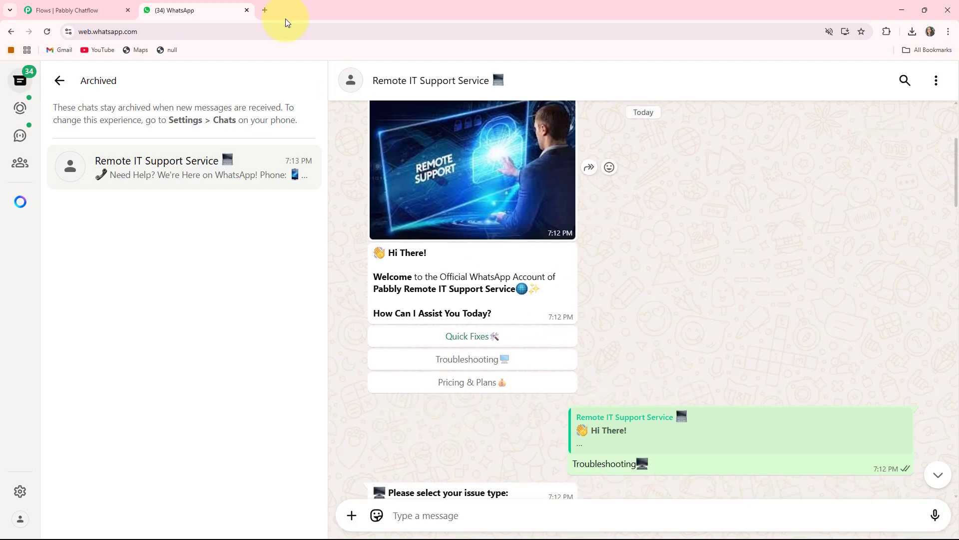
- Open the Pabbly Chatflow website at pabbly.com/chatflow in a new browser tab
click(264, 11)
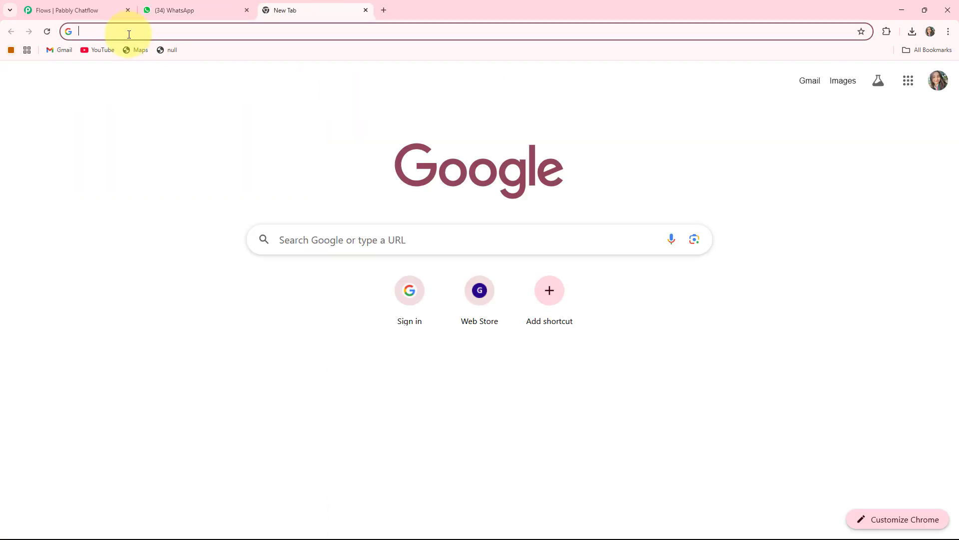
text(pabb)
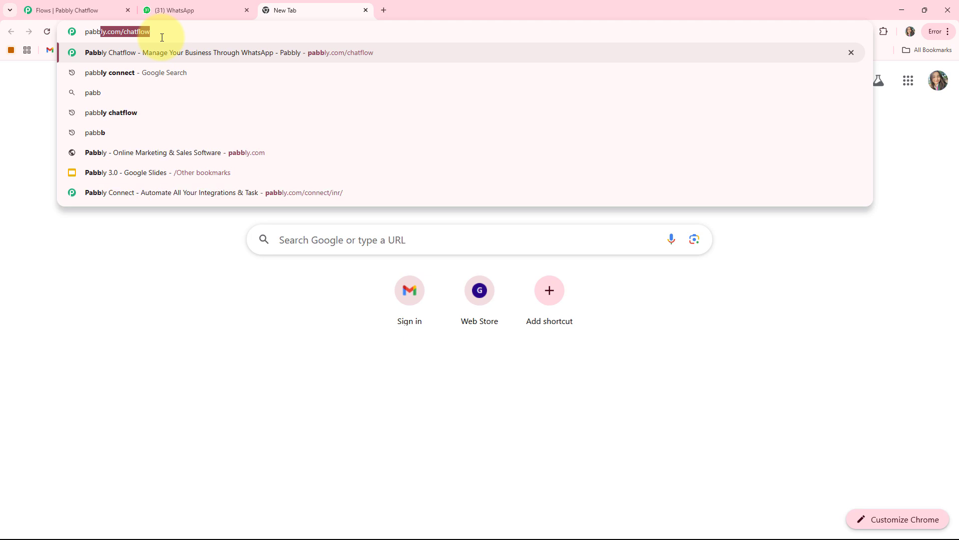
key(Right)
key(Return)
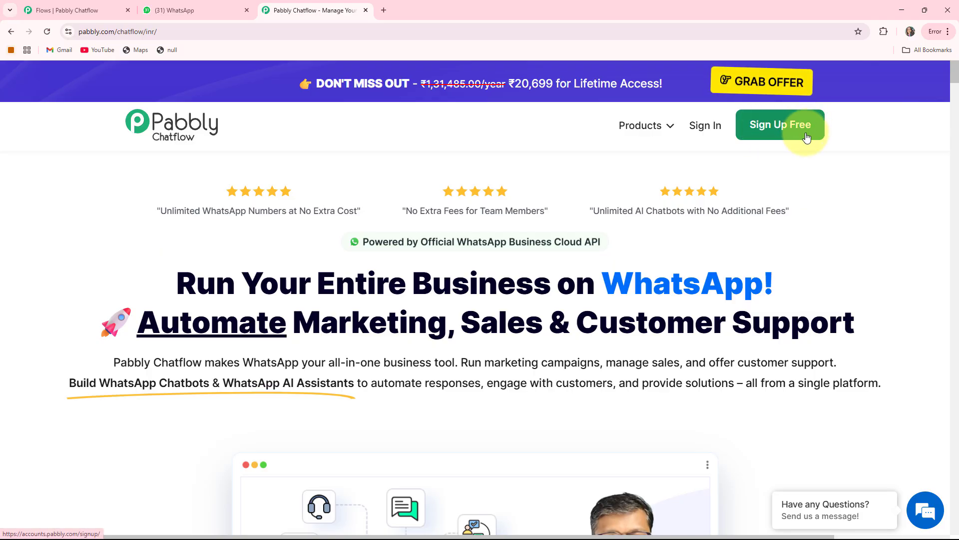
- Sign in to Pabbly and access the Pabbly Chatflow application from the list of all apps
click(706, 126)
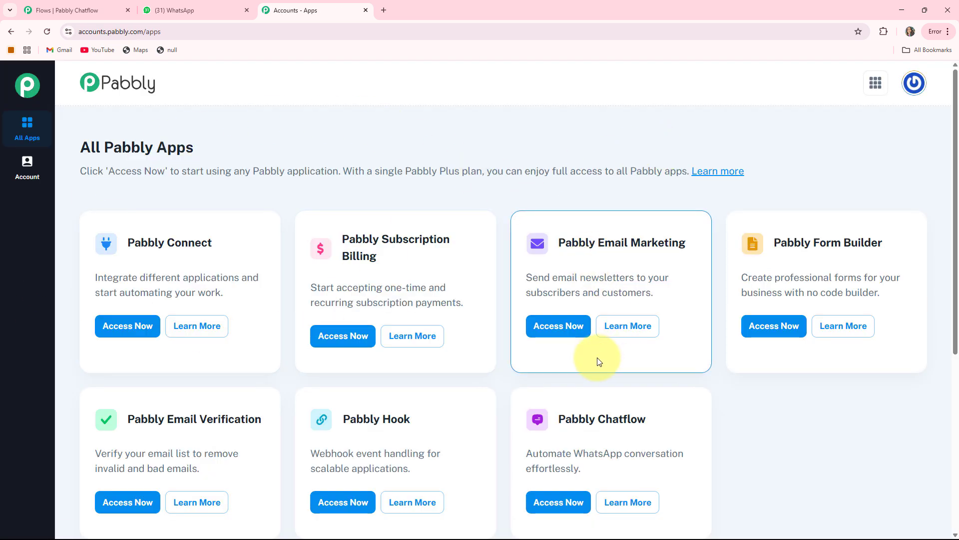
scroll(594, 358, down, 1)
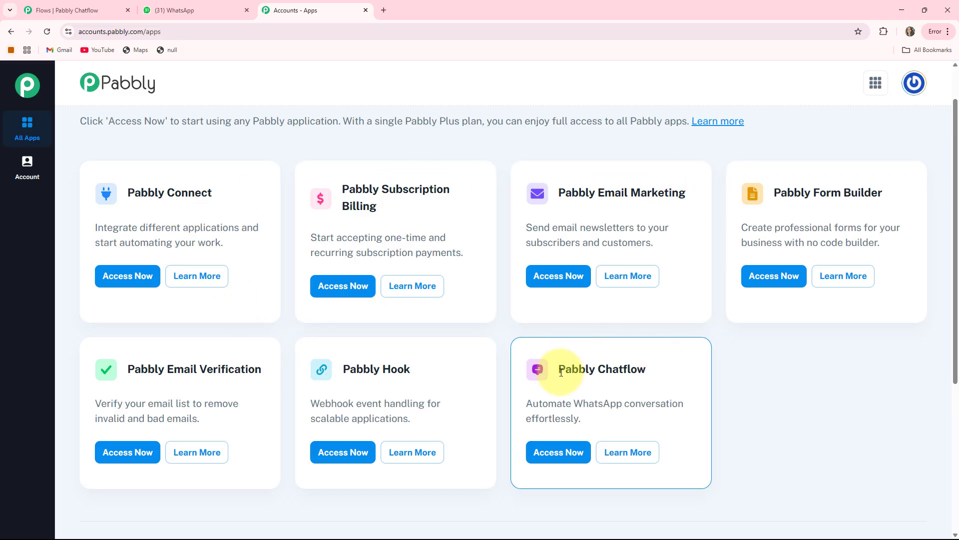
drag(569, 369, 679, 369)
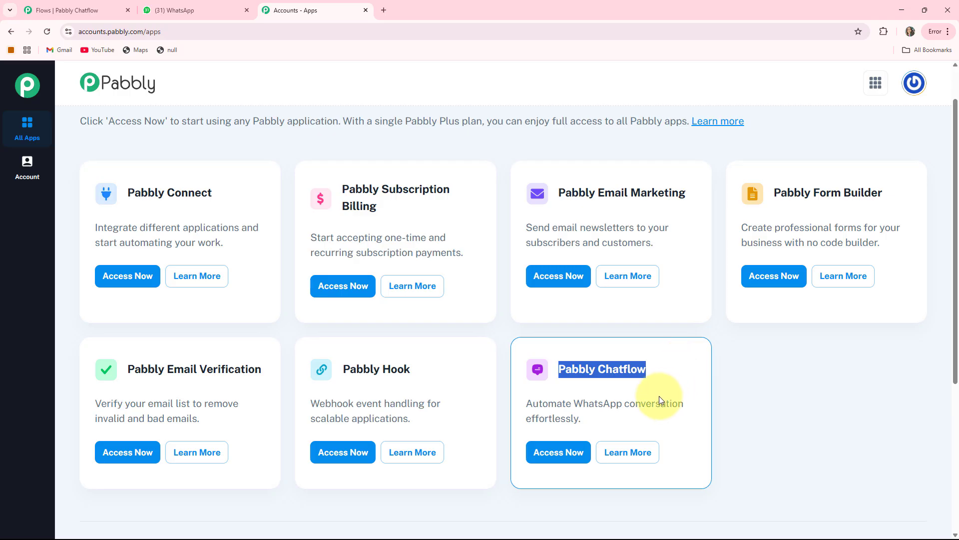
click(553, 451)
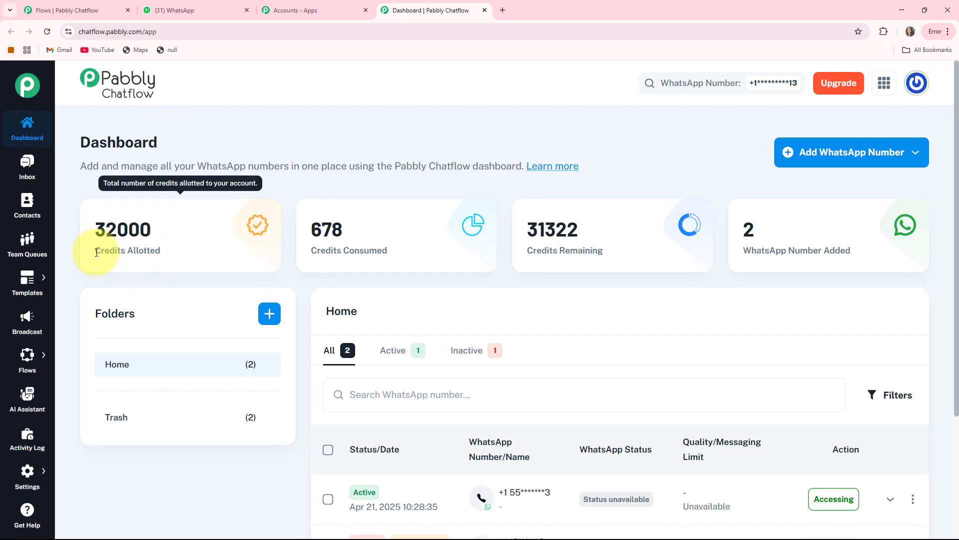
- Examine the allotted, consumed and remaining credits on the dashboard
drag(96, 252, 161, 253)
drag(312, 251, 405, 247)
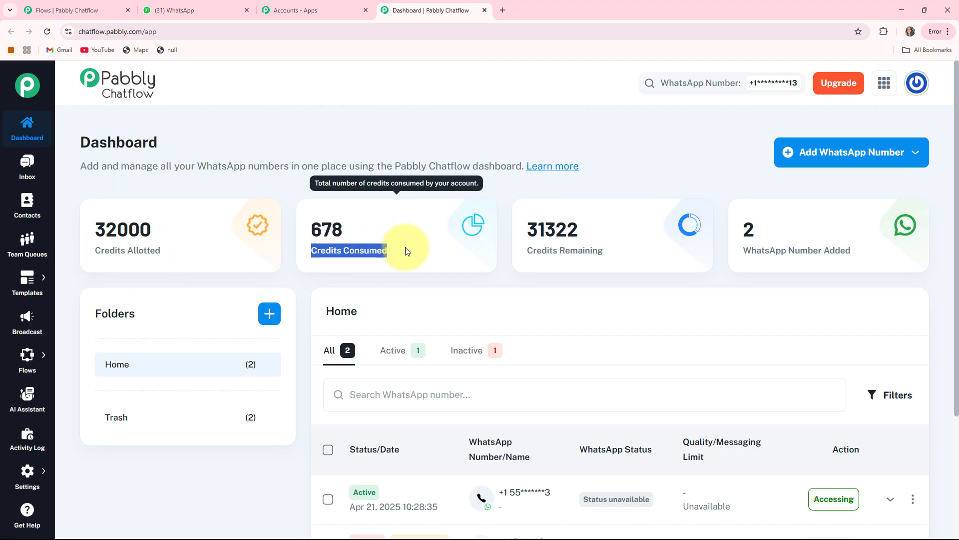
drag(527, 251, 603, 252)
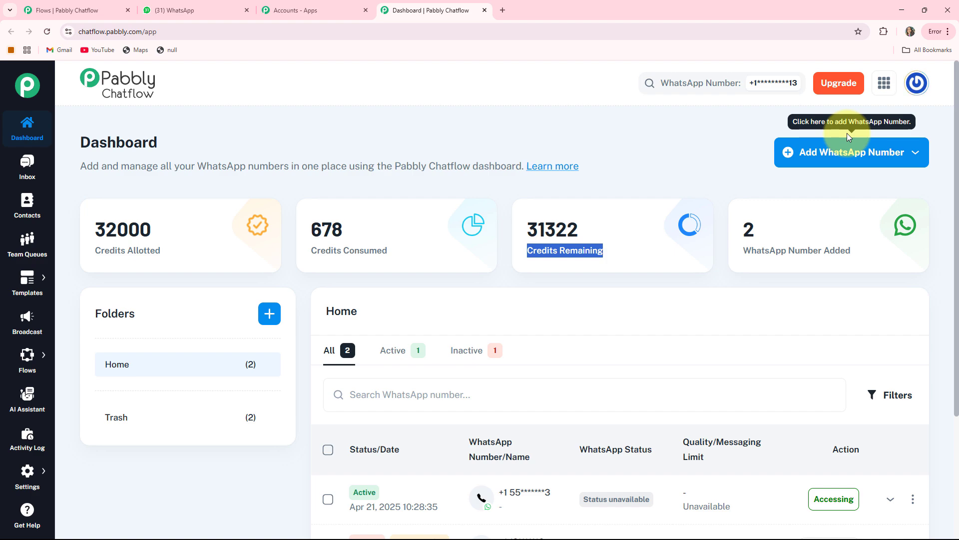
- Inspect the Manual Token Connect form for adding a WhatsApp number and close it without filling it in
click(887, 153)
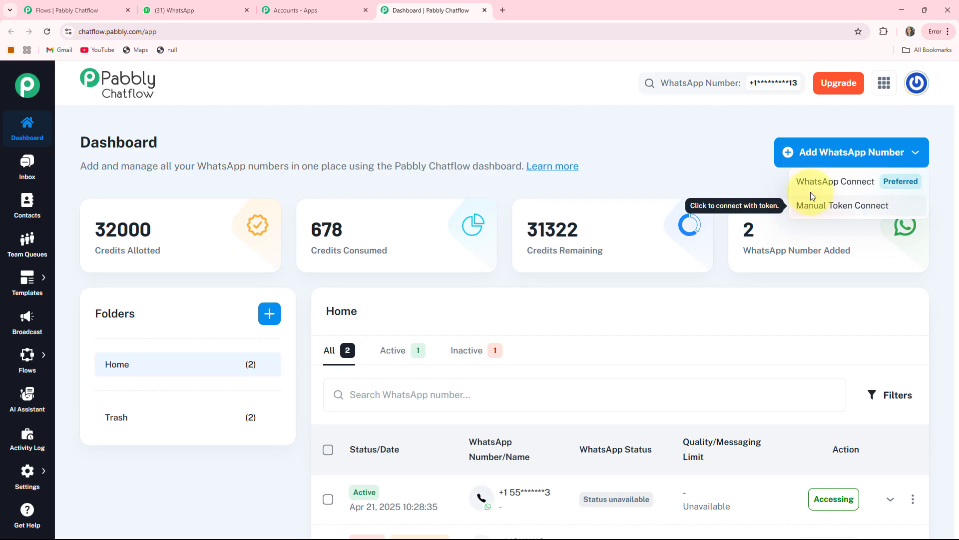
click(843, 211)
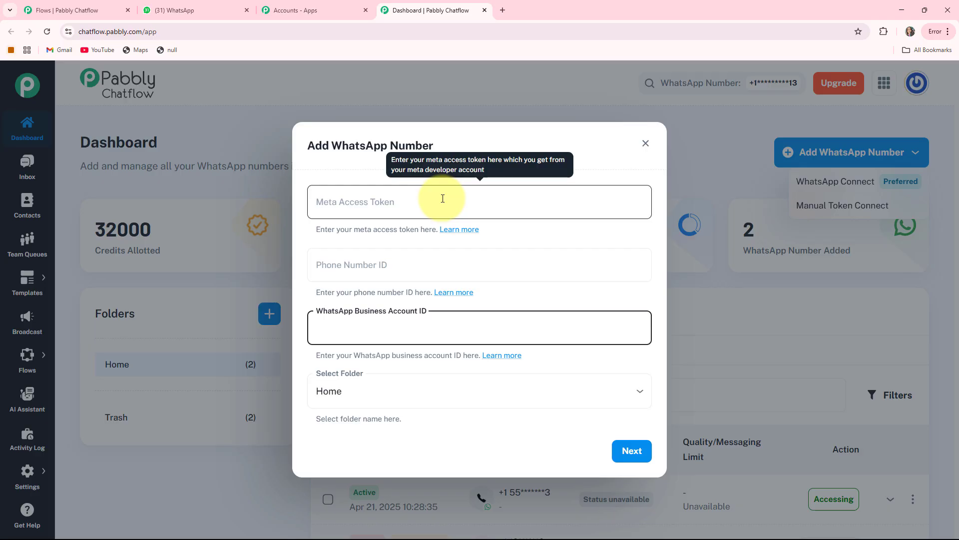
key(Escape)
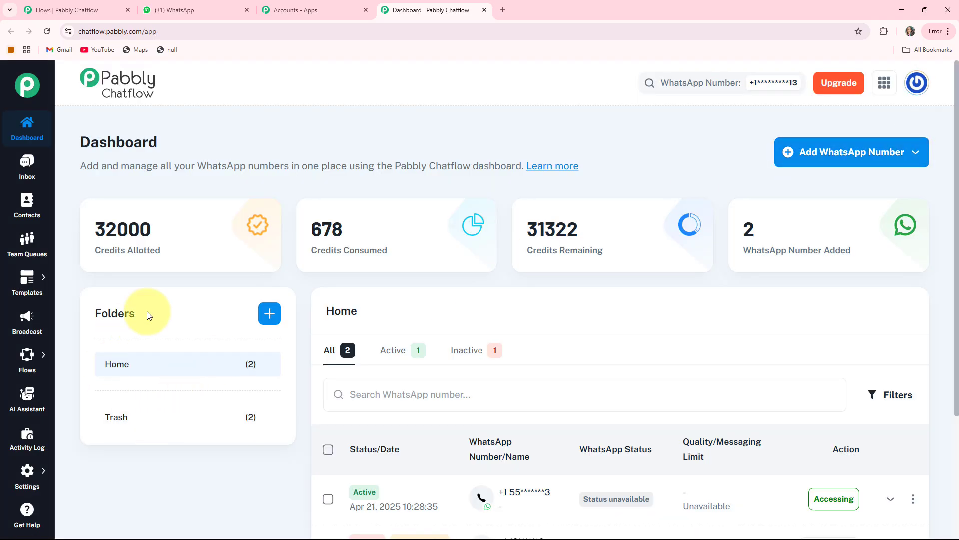
- Look over the dashboard's list of WhatsApp numbers and view the "test" conversation in the Inbox
scroll(765, 247, down, 3)
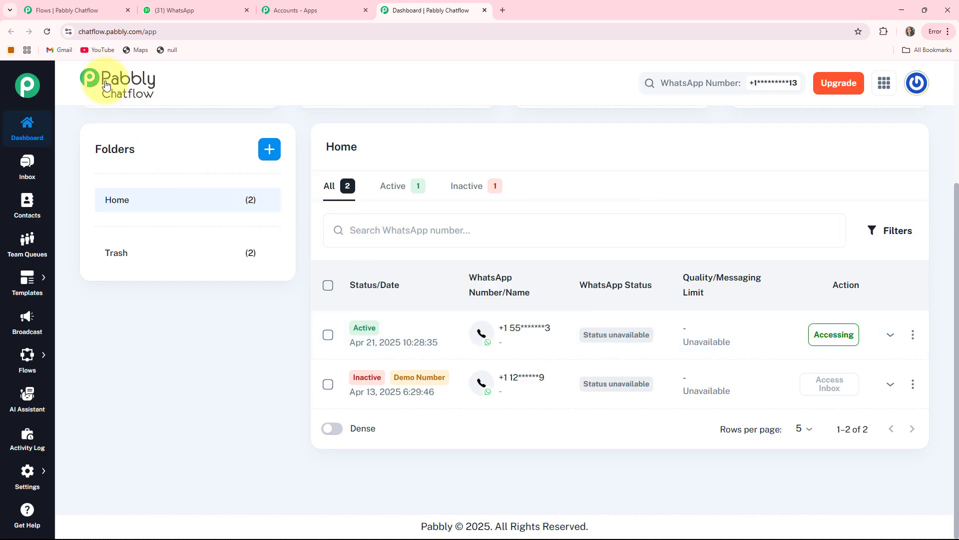
scroll(181, 91, up, 4)
click(25, 162)
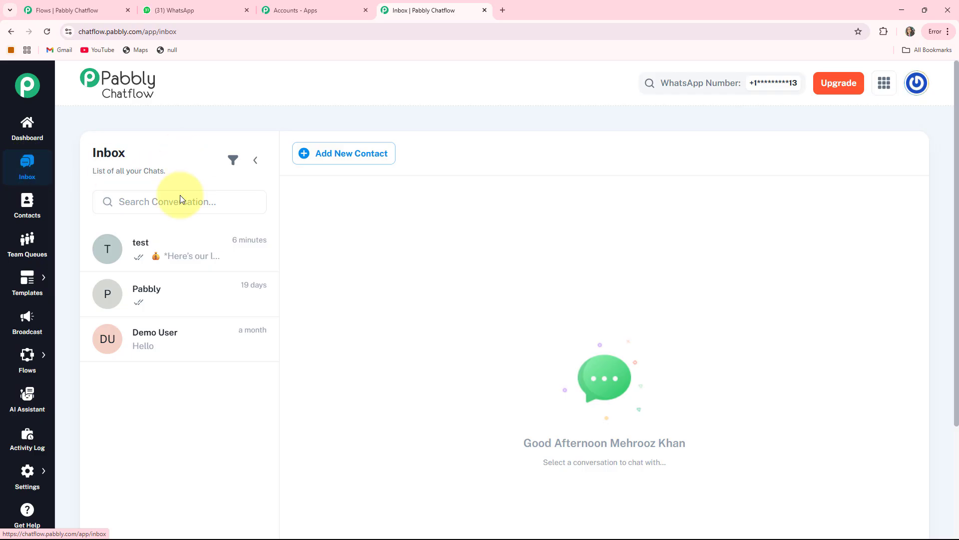
click(156, 259)
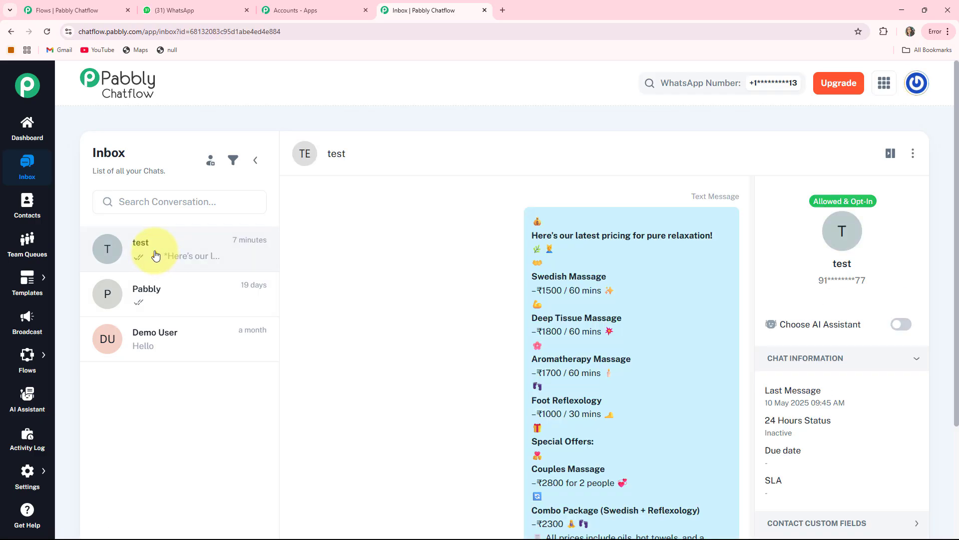
- View the Contacts page and the Team Queues page
click(27, 214)
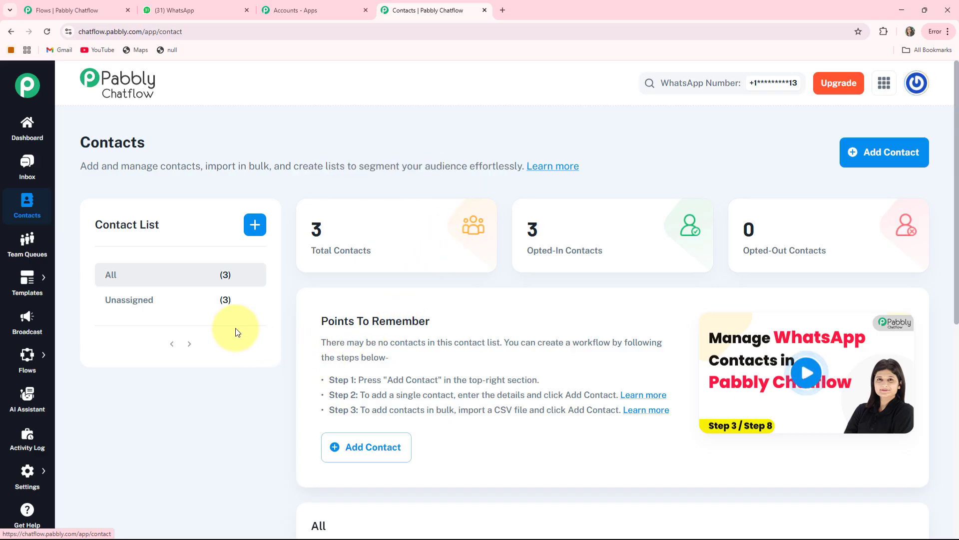
click(27, 249)
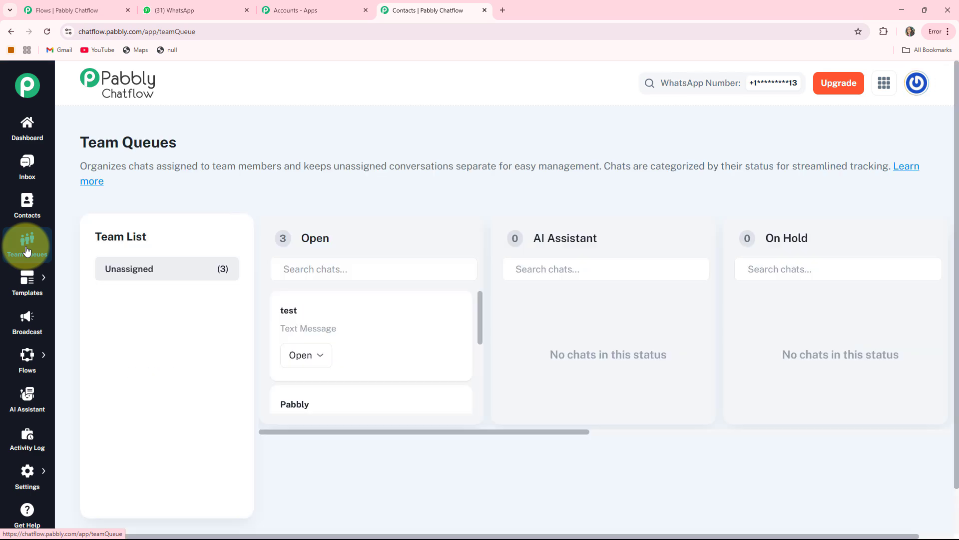
- View the Templates page and the Broadcast page
click(192, 199)
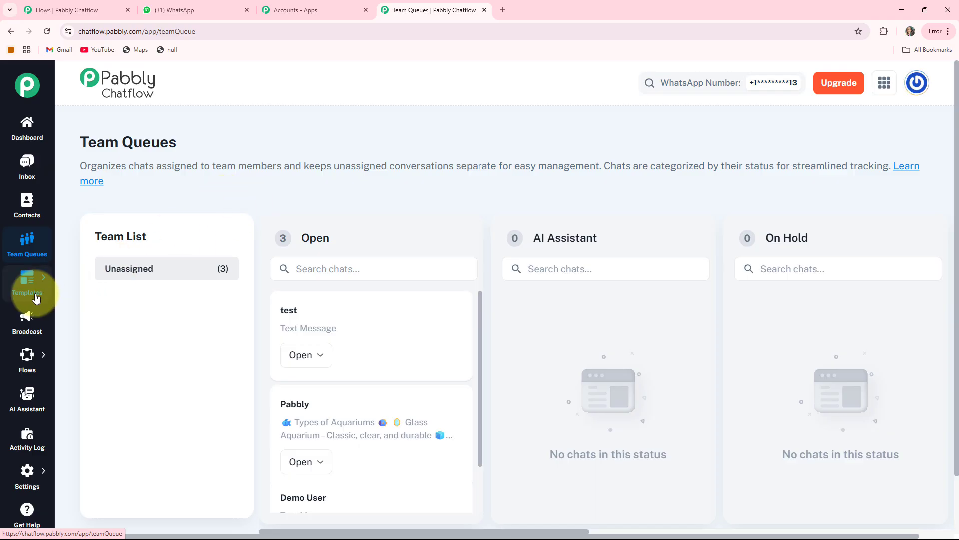
mouse_move(27, 281)
click(68, 282)
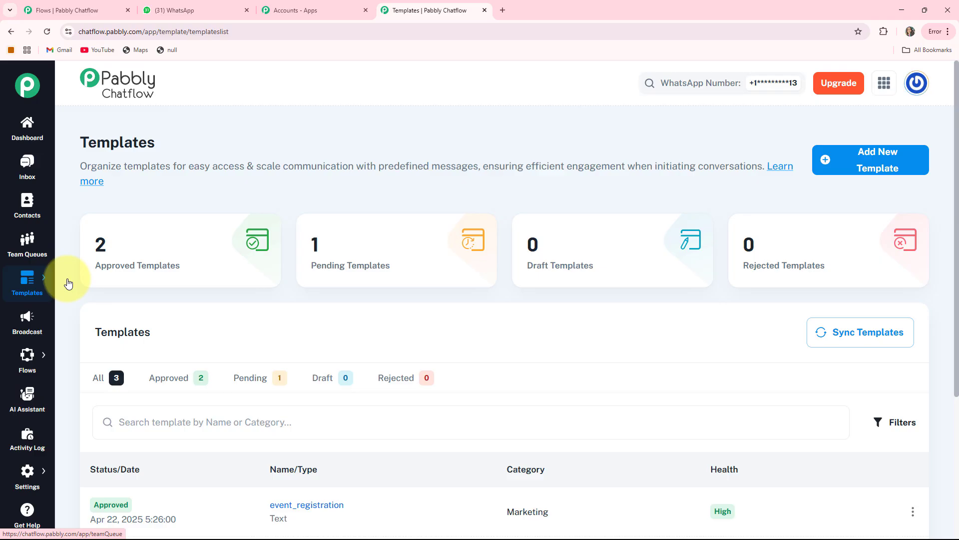
click(30, 321)
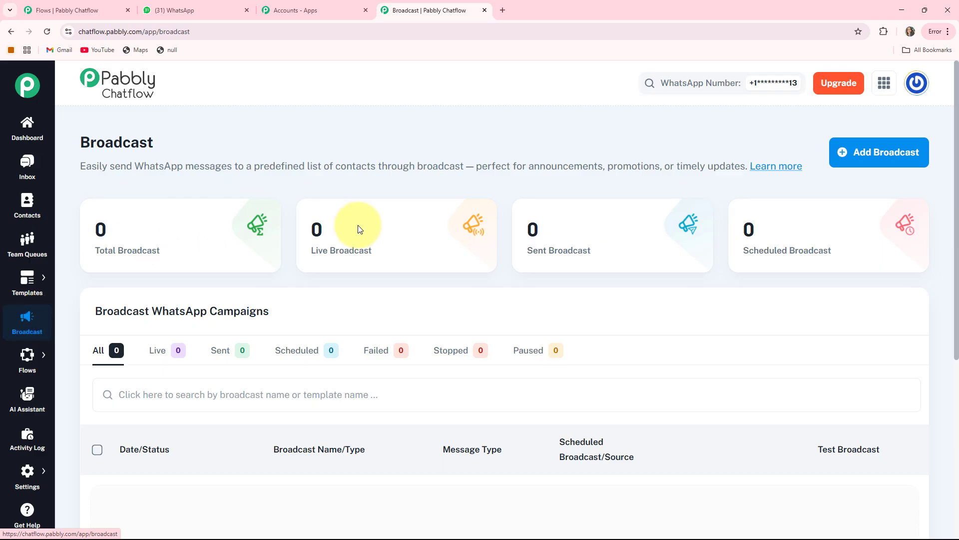
- Look over the Flows, AI Assistant, Activity Log and Get Help pages, including the list of Settings options
click(69, 355)
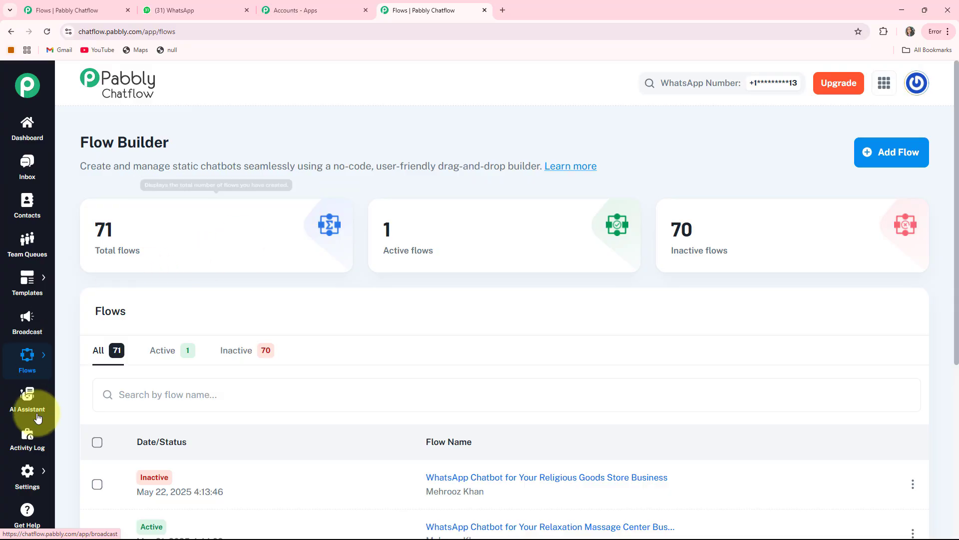
click(26, 402)
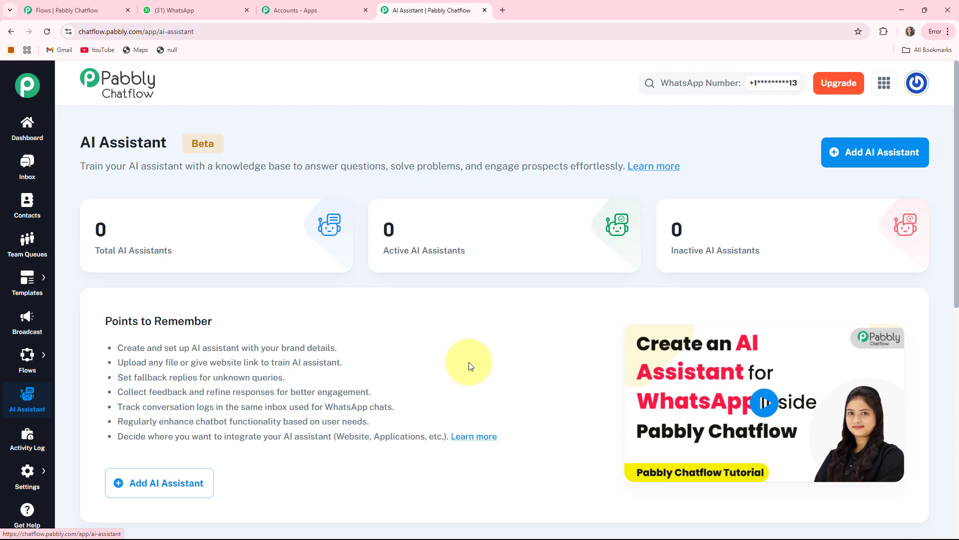
click(25, 438)
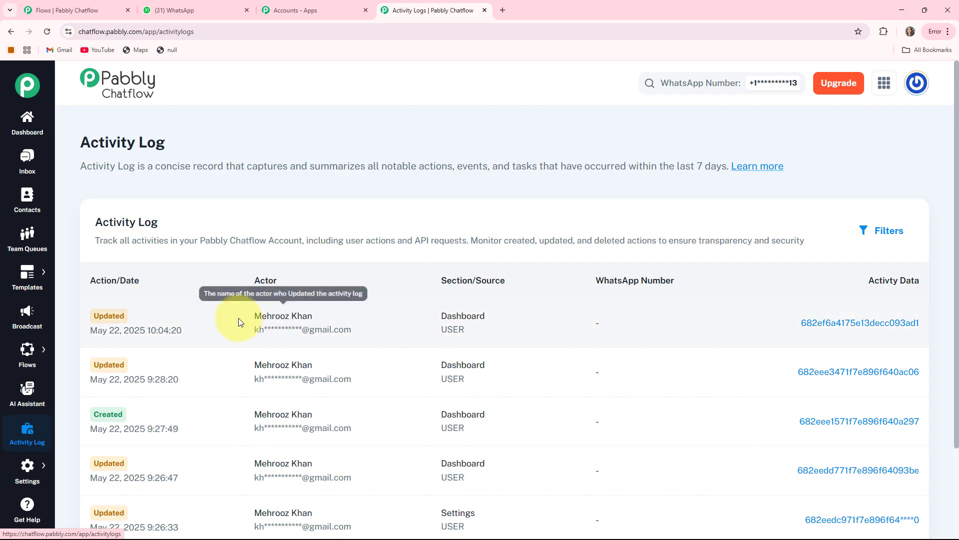
mouse_move(13, 469)
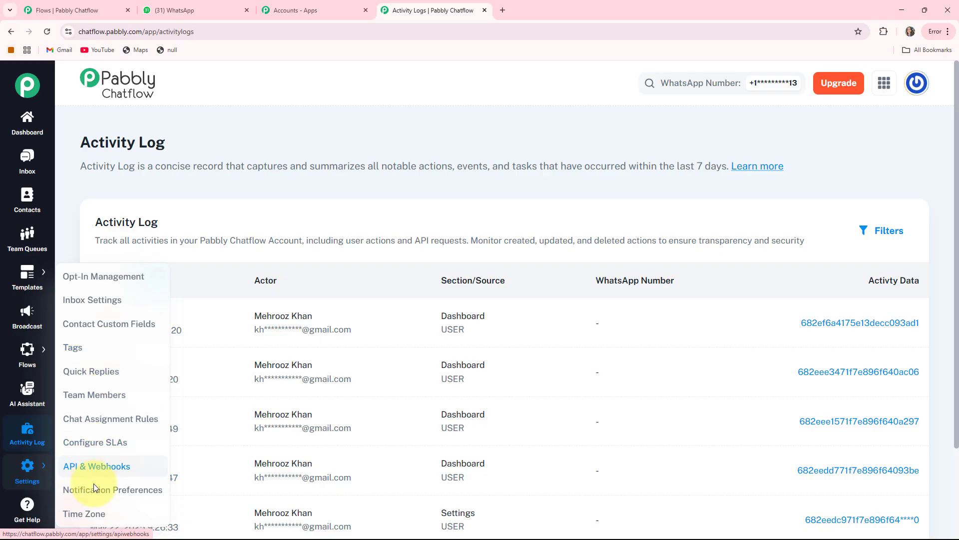
click(27, 507)
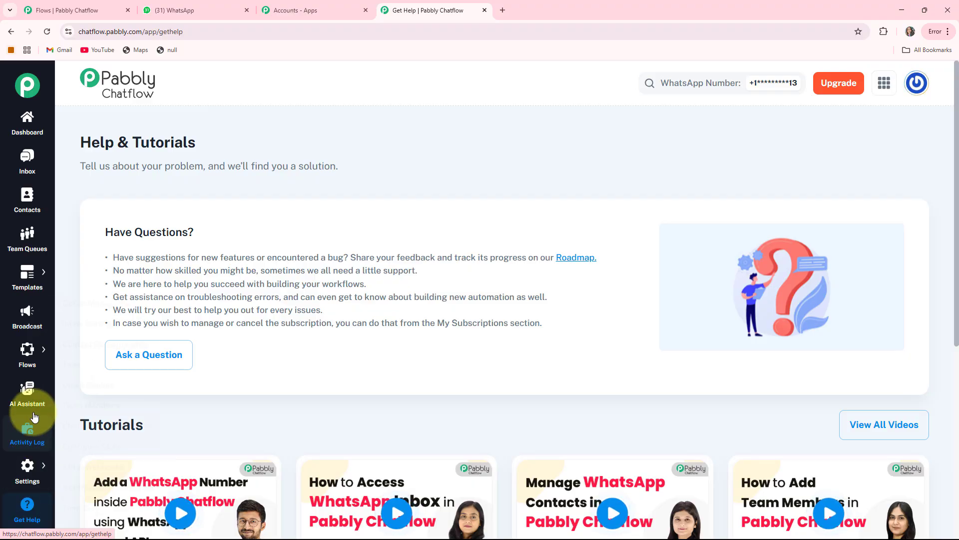
- Return to the Flow Builder page and add a new flow
mouse_move(31, 360)
click(75, 345)
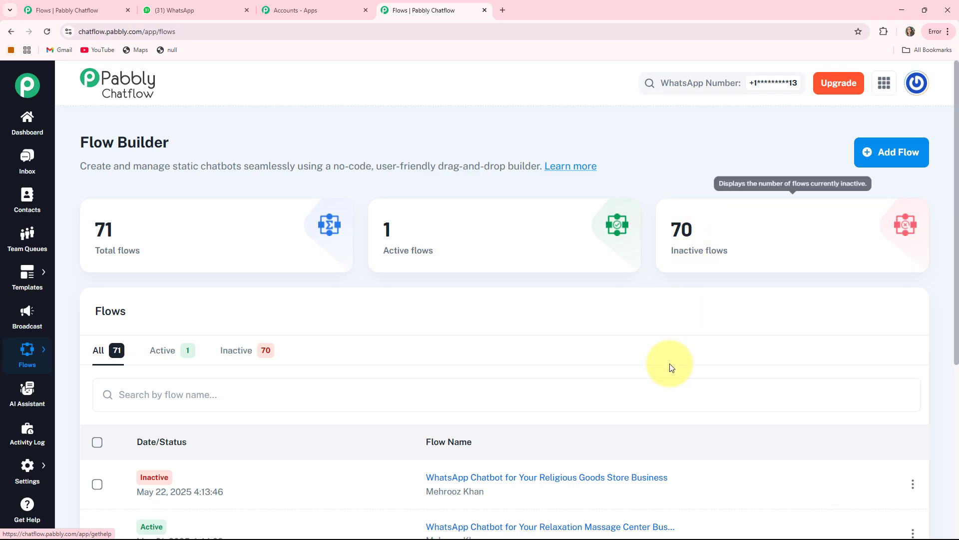
drag(85, 152, 235, 146)
click(235, 146)
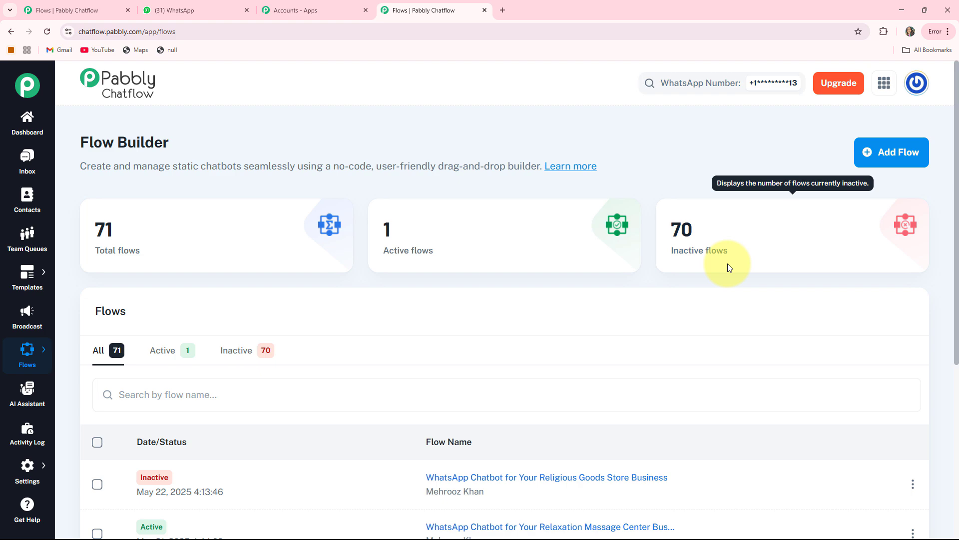
click(873, 155)
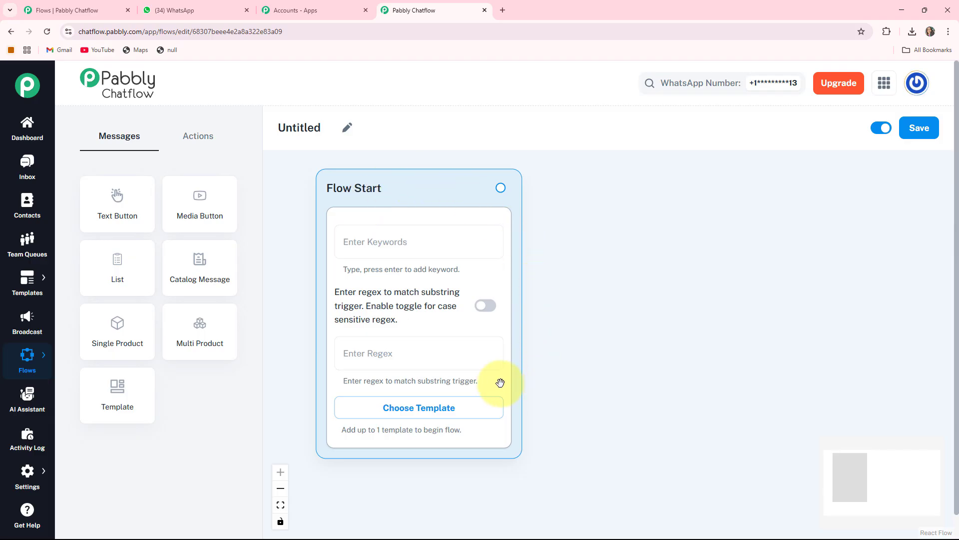
- Rename the untitled flow as "WhatsApp Chatbot for Your Remote IT Support Service Business"
click(348, 128)
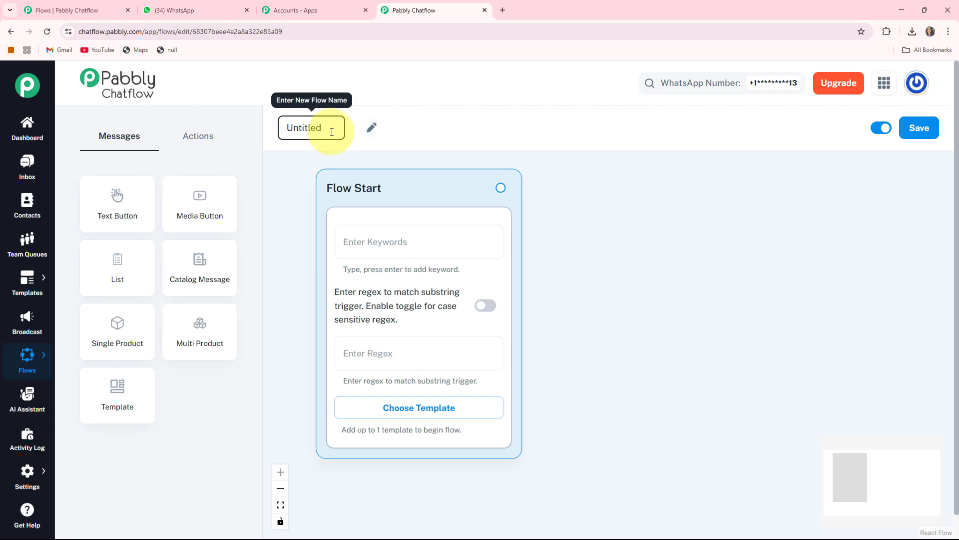
drag(331, 131, 272, 127)
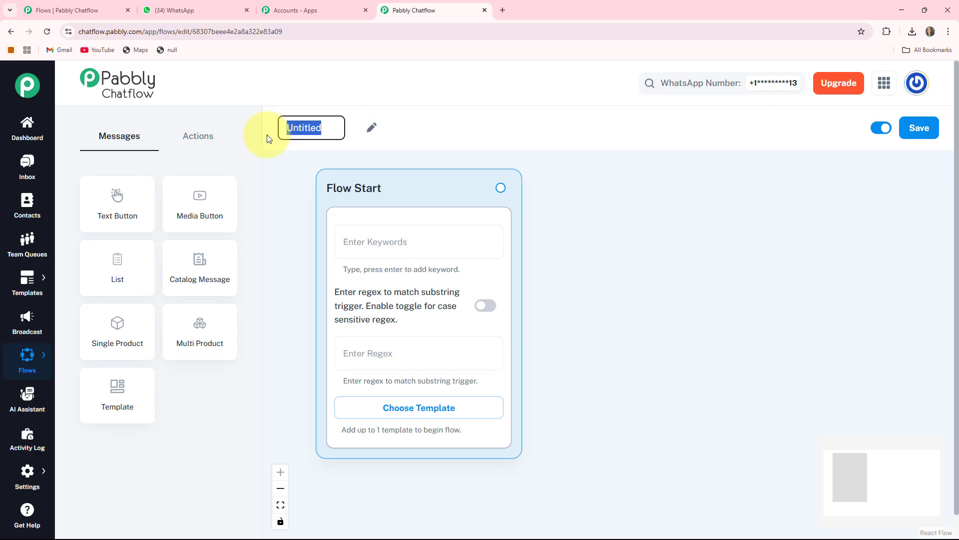
text(WhatsApp Chatbot for Your Remote IT Support Service Business)
click(673, 326)
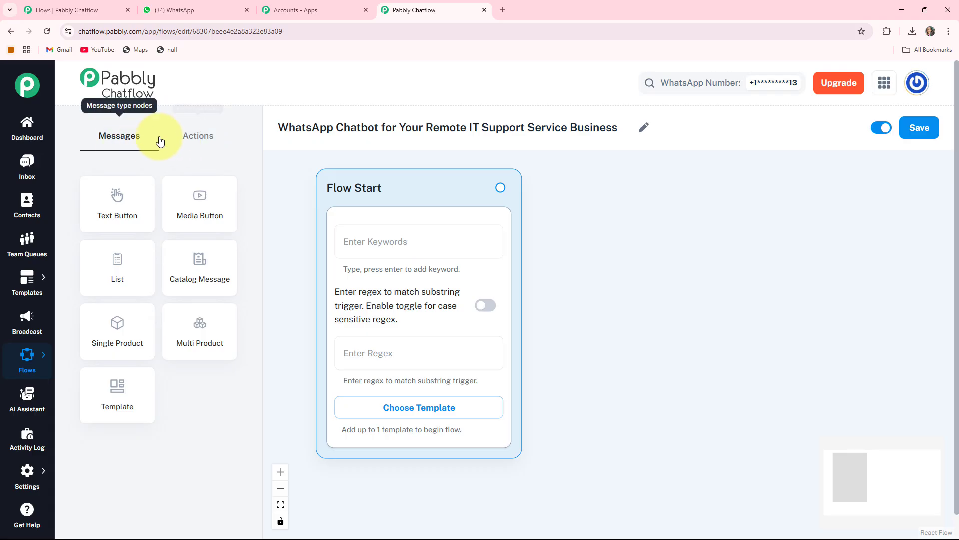
- Look through the available Messages and Actions node types and save the flow
click(216, 139)
click(142, 145)
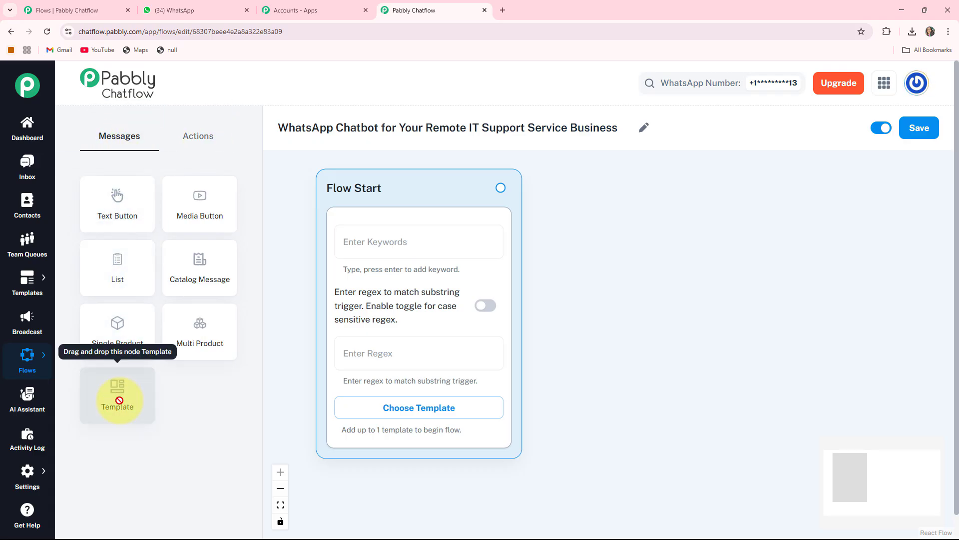
click(202, 140)
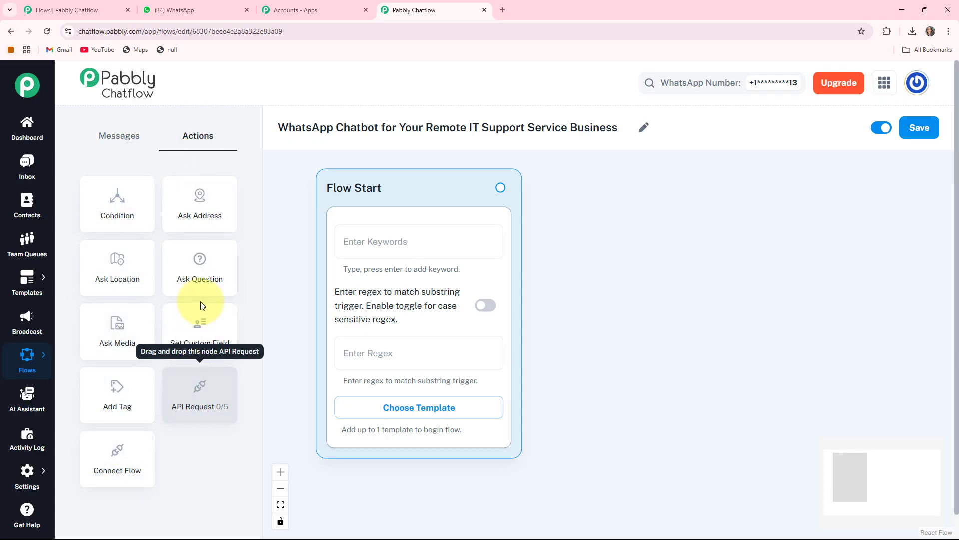
click(136, 143)
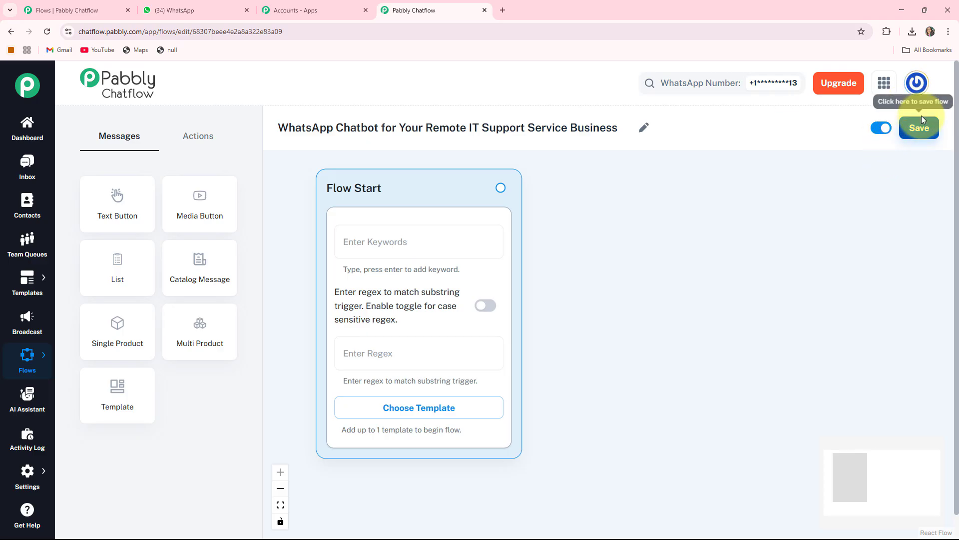
click(918, 131)
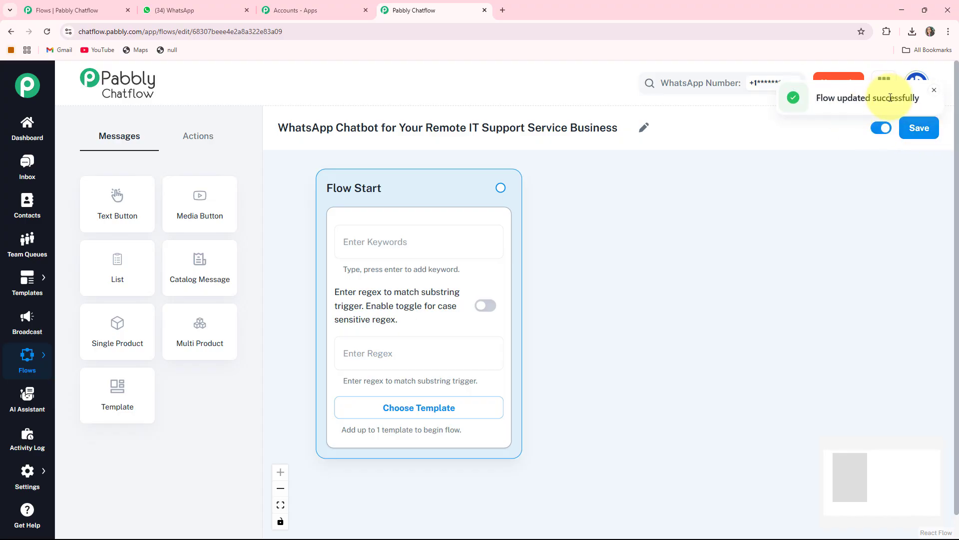
- Try the case-sensitive regex option in Flow Start and inspect the list of approved templates without choosing one
drag(704, 232, 693, 235)
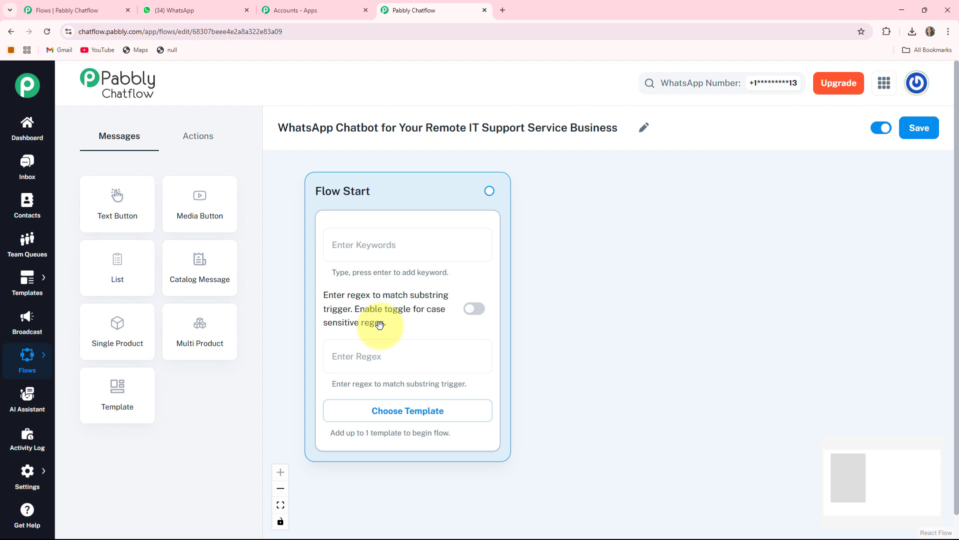
click(475, 310)
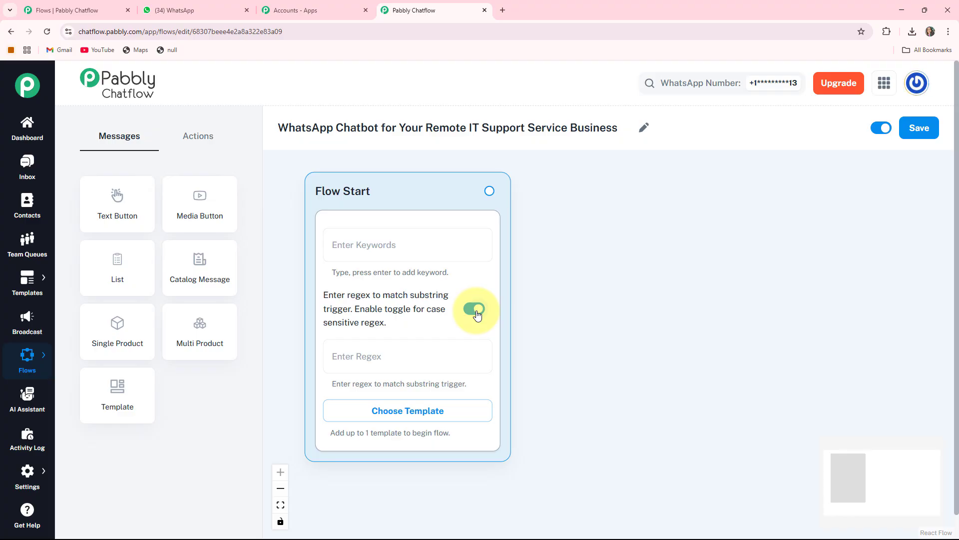
click(476, 310)
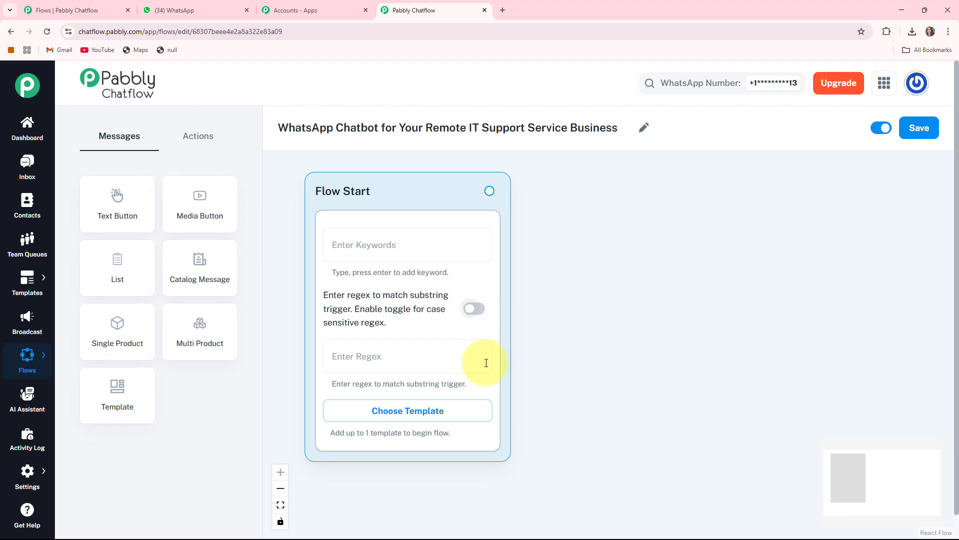
click(384, 412)
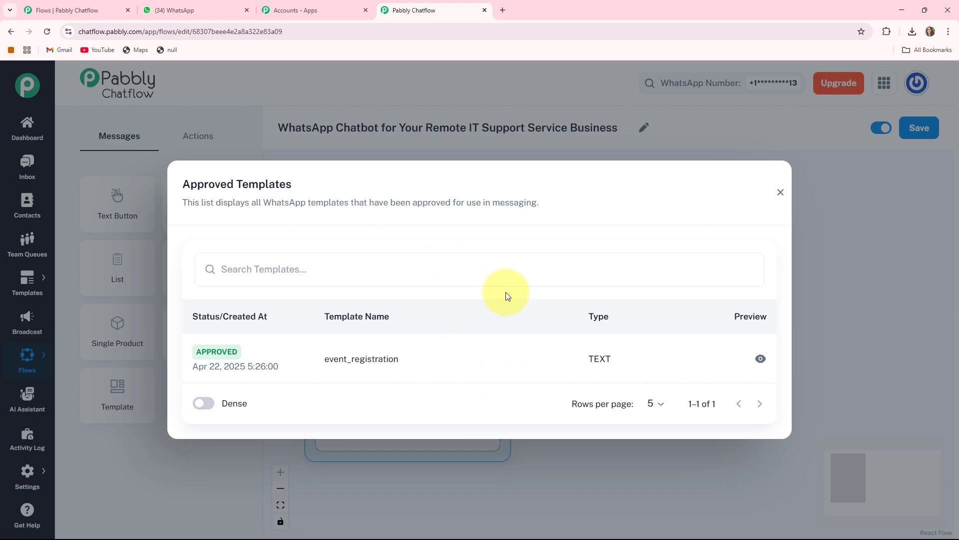
click(780, 192)
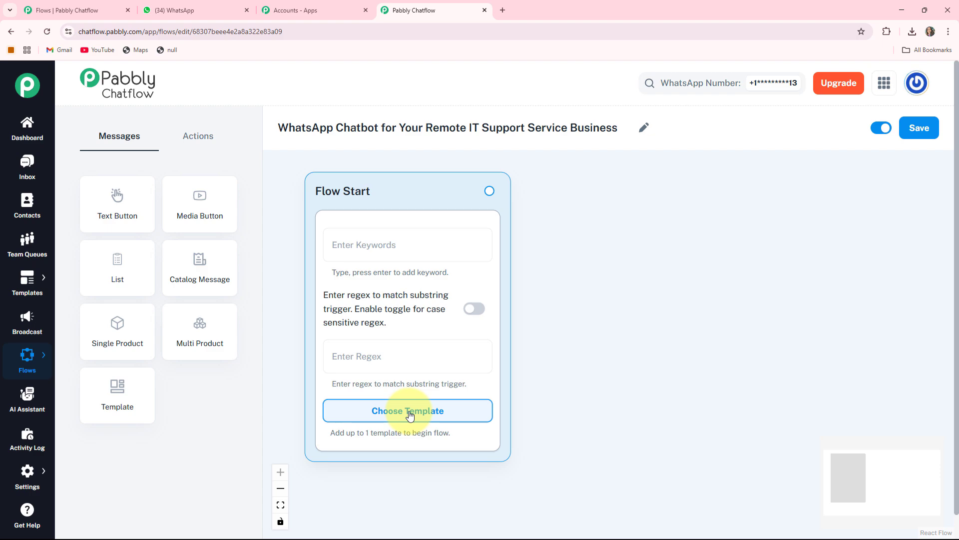
- Set the Flow Start trigger regex to [\s\S]+
click(364, 351)
text([\s\S]+)
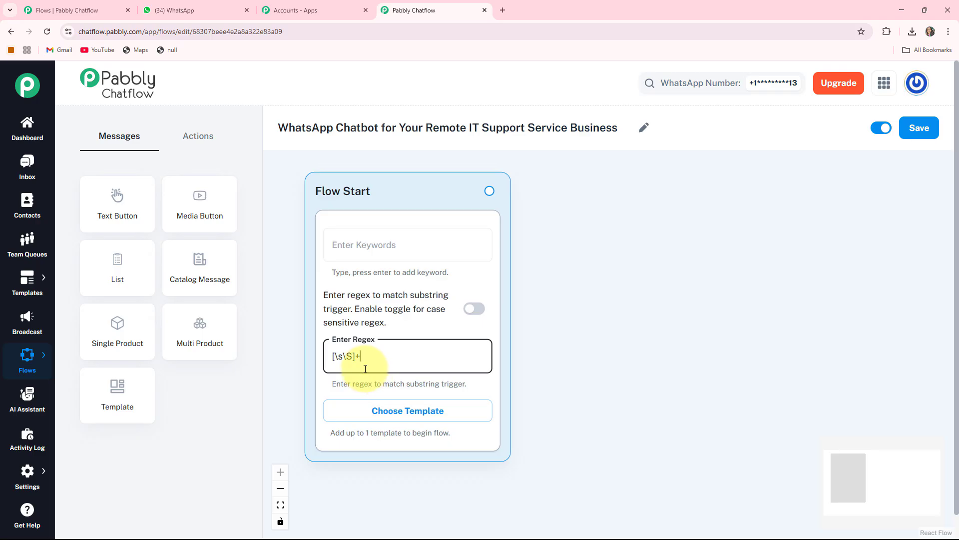
click(665, 349)
drag(666, 349, 643, 353)
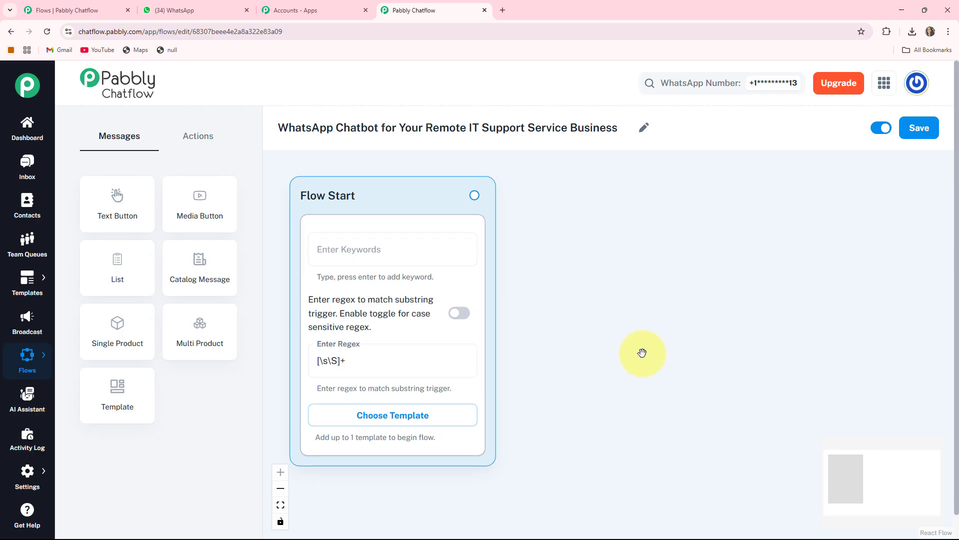
click(334, 356)
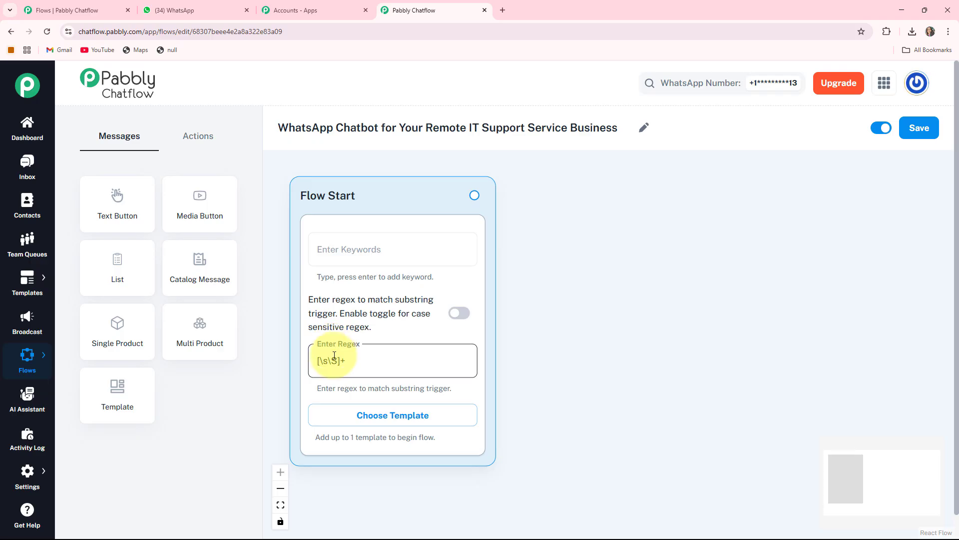
- Add a Media Button message node to the canvas and place it beside the Flow Start node
drag(196, 205, 425, 347)
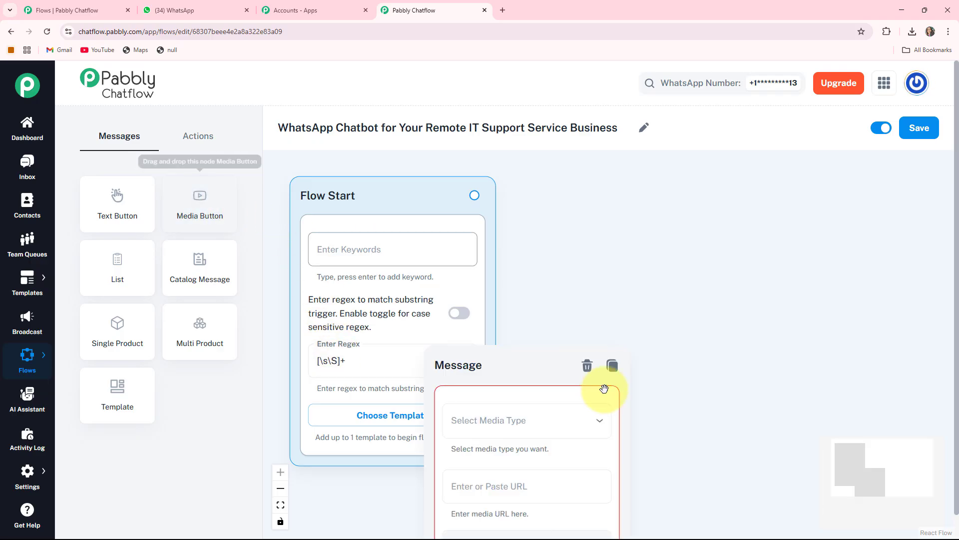
drag(497, 371, 612, 189)
drag(882, 367, 770, 325)
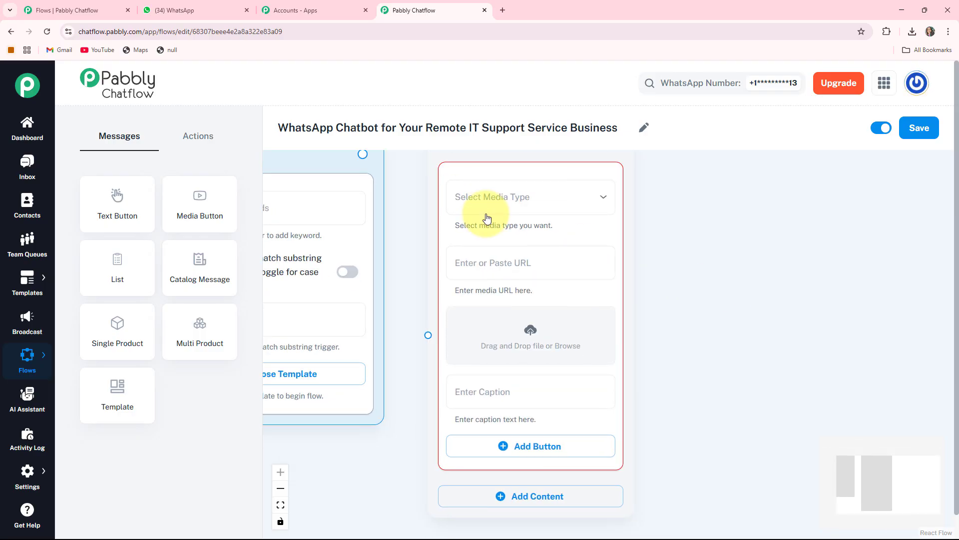
- Set the message node's media type to Image and upload the remote support picture from the Downloads folder
click(475, 208)
click(476, 231)
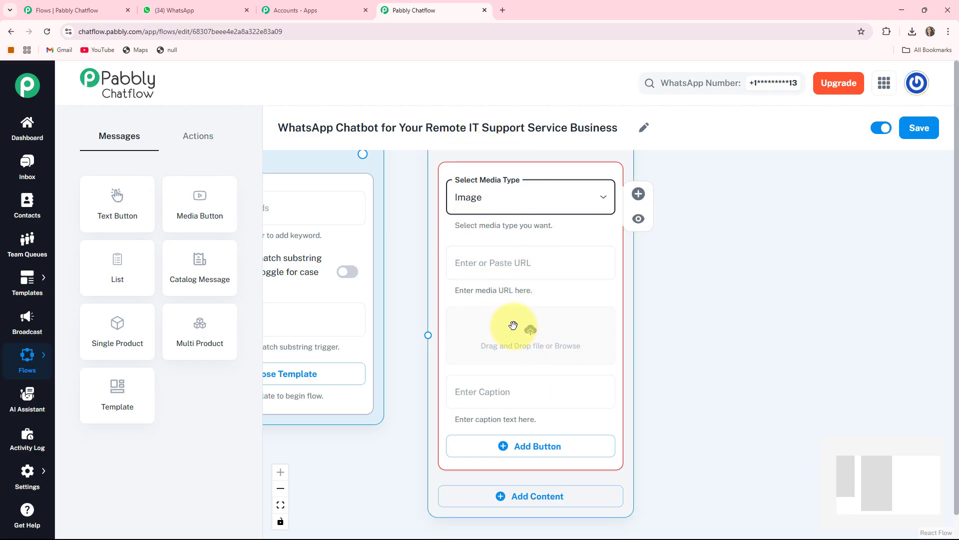
click(530, 336)
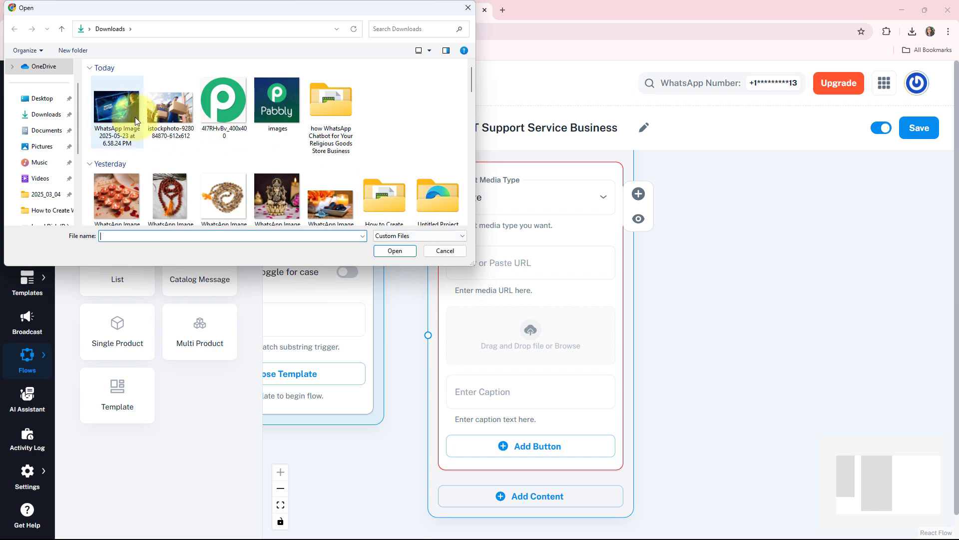
click(135, 120)
double_click(135, 118)
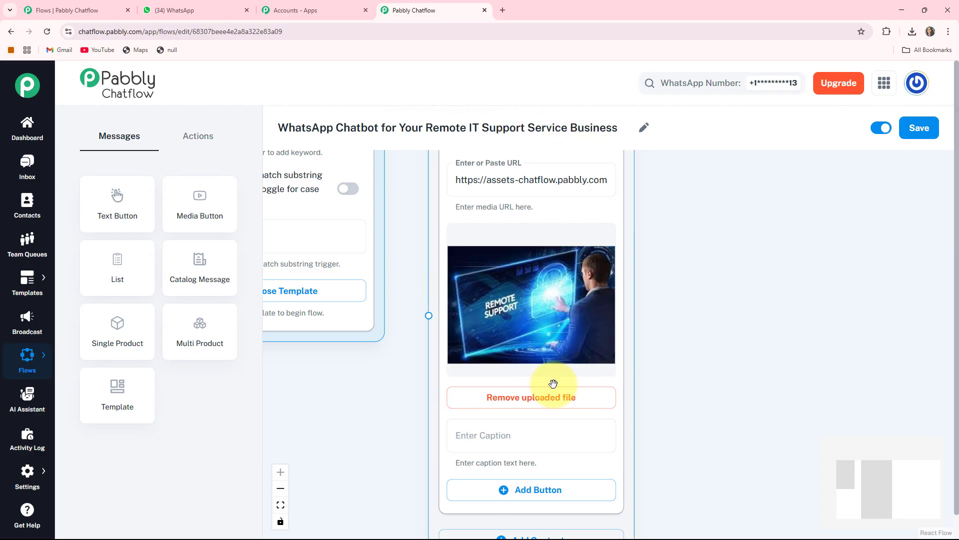
- Add a Text + Button content block below the image in the message node
drag(774, 420, 752, 370)
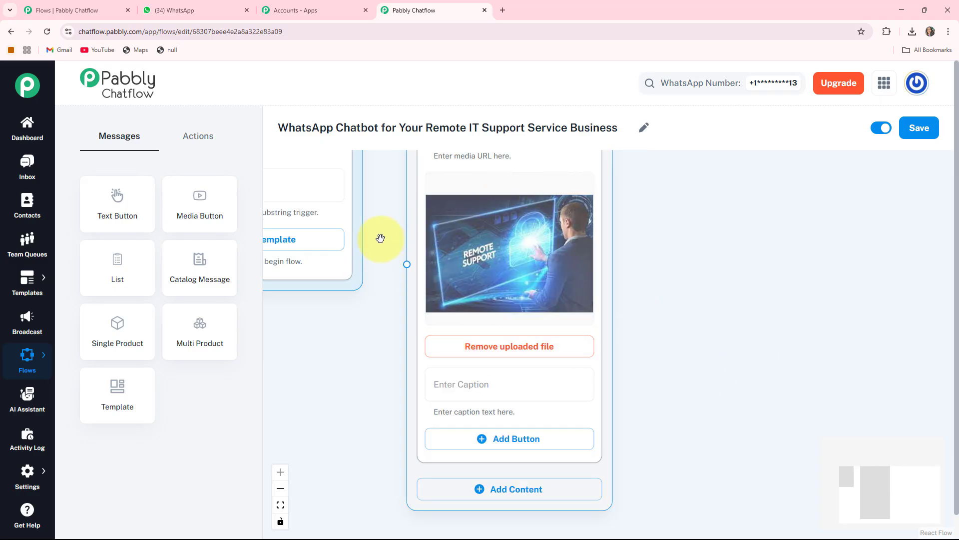
drag(684, 443, 674, 334)
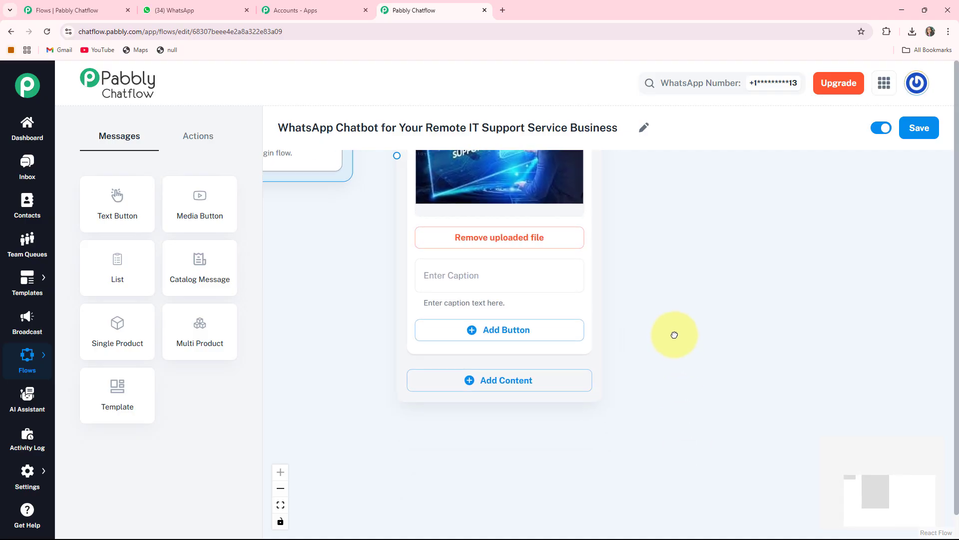
click(476, 391)
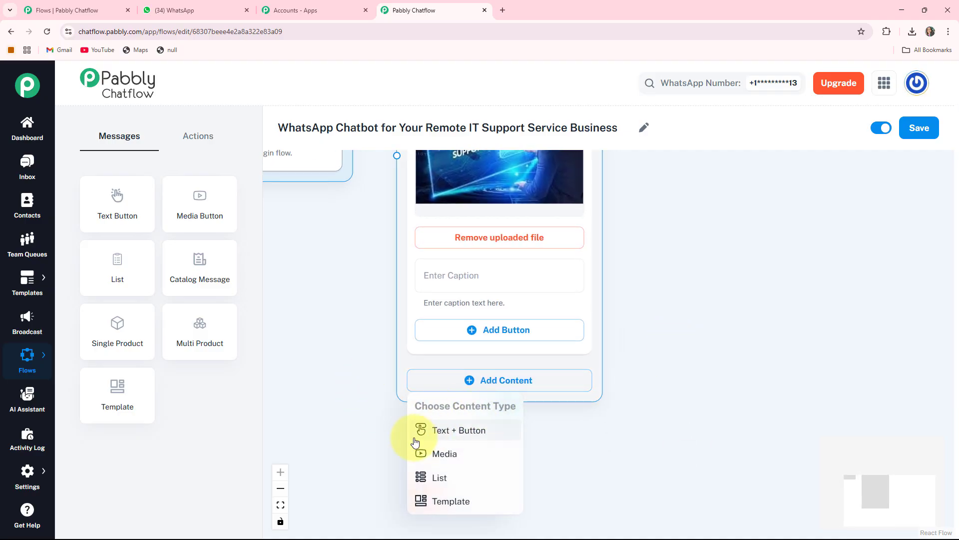
click(450, 431)
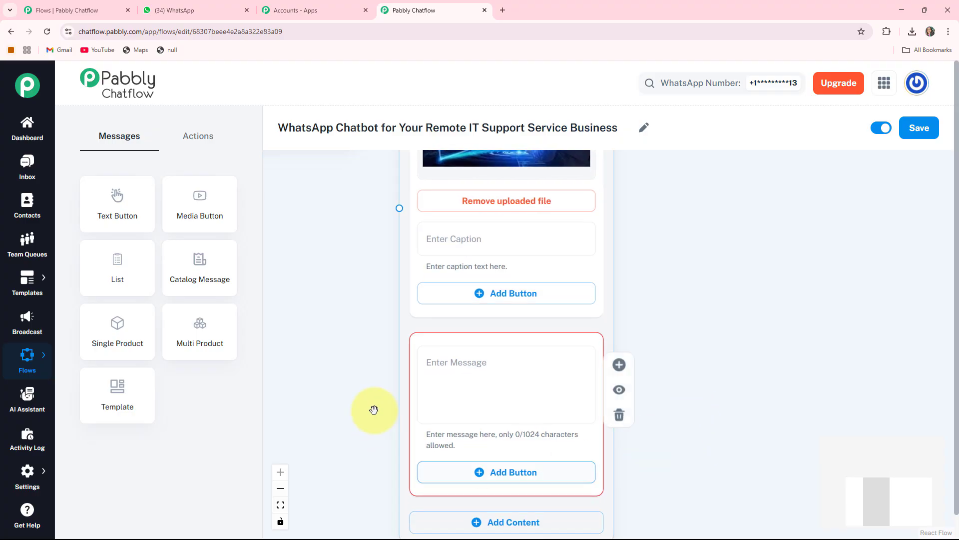
- Fill the new text block with the Pabbly Remote IT Support Service welcome message ending in "*How Can I Assist You Today?*"
click(543, 385)
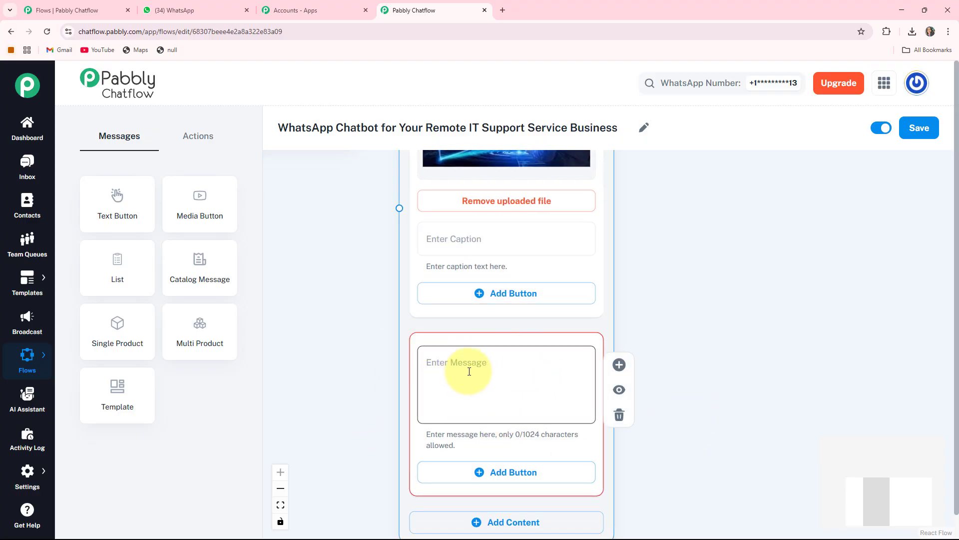
click(445, 247)
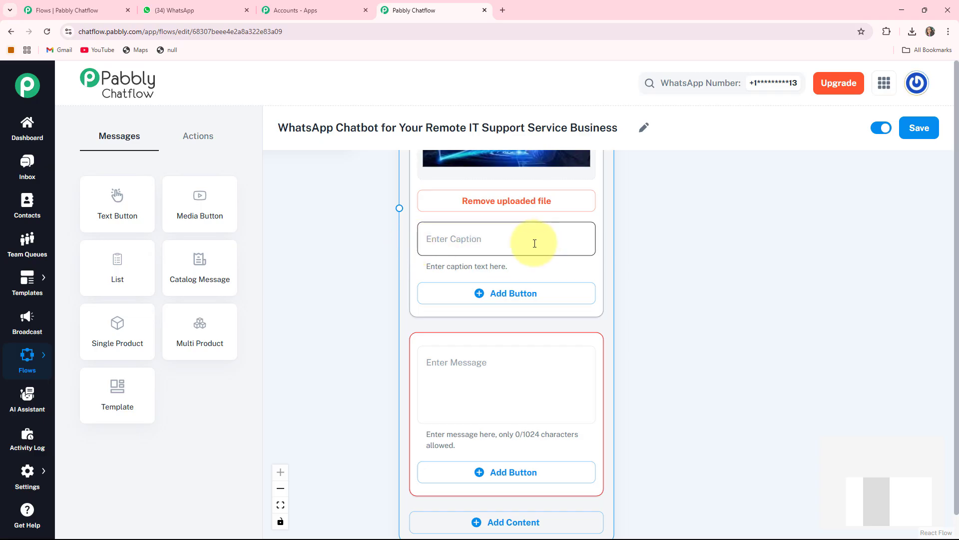
click(430, 365)
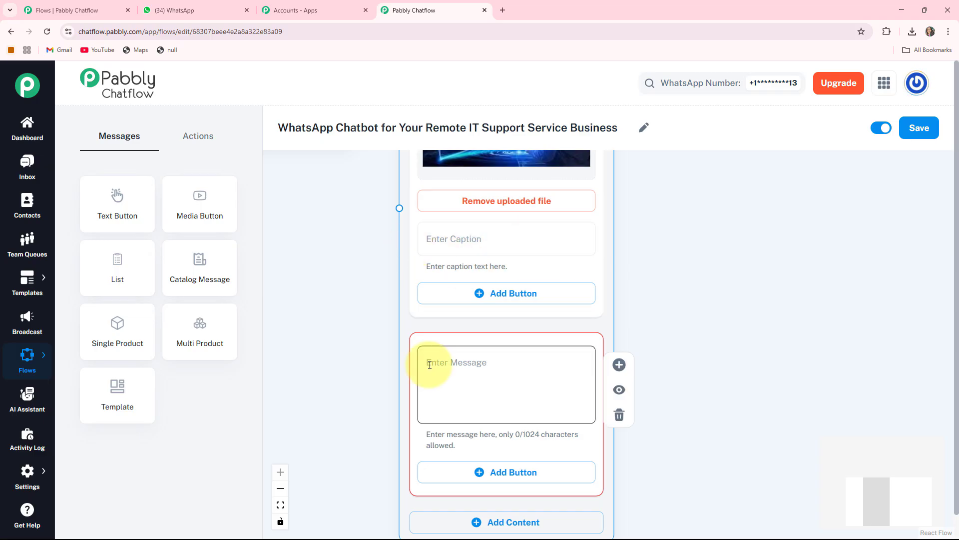
key(ctrl+v)
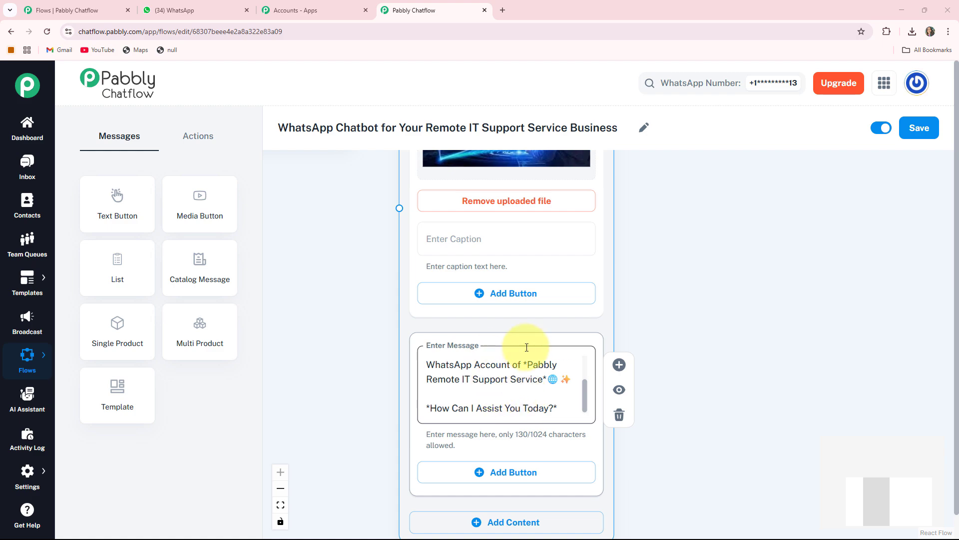
drag(677, 476, 667, 395)
click(434, 291)
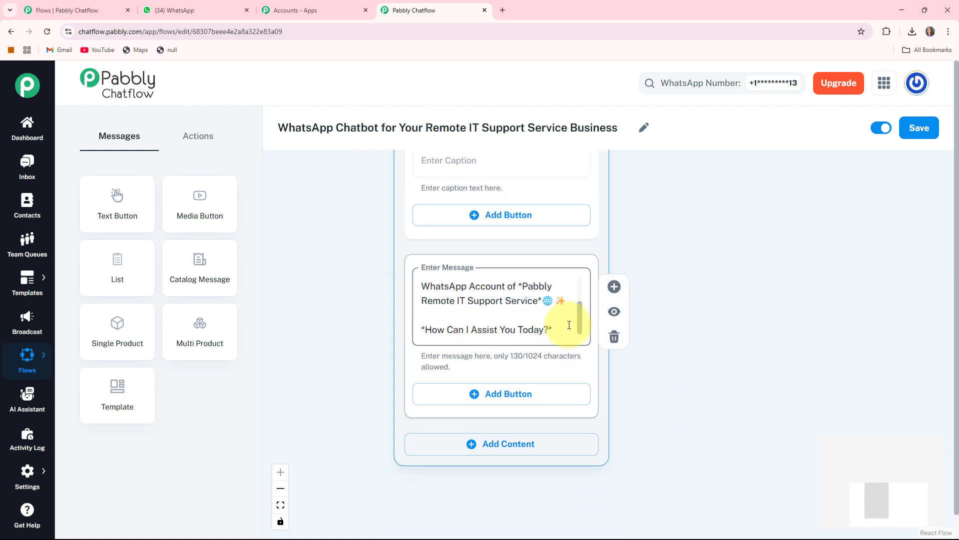
scroll(569, 325, down, 1)
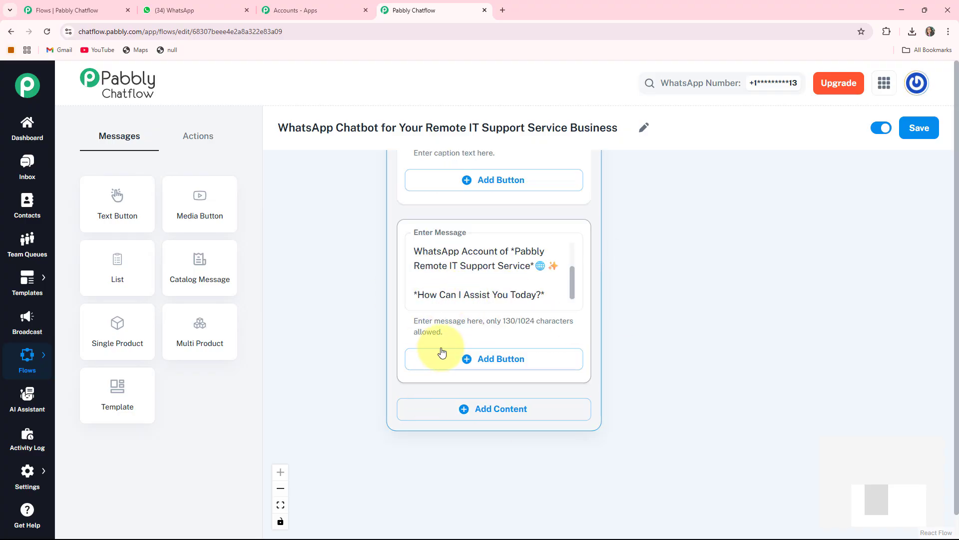
- Add three buttons to the welcome message: "Quick Fixes🛠", "Troubleshooting🖥" and "Pricing & Plans💰"
click(475, 358)
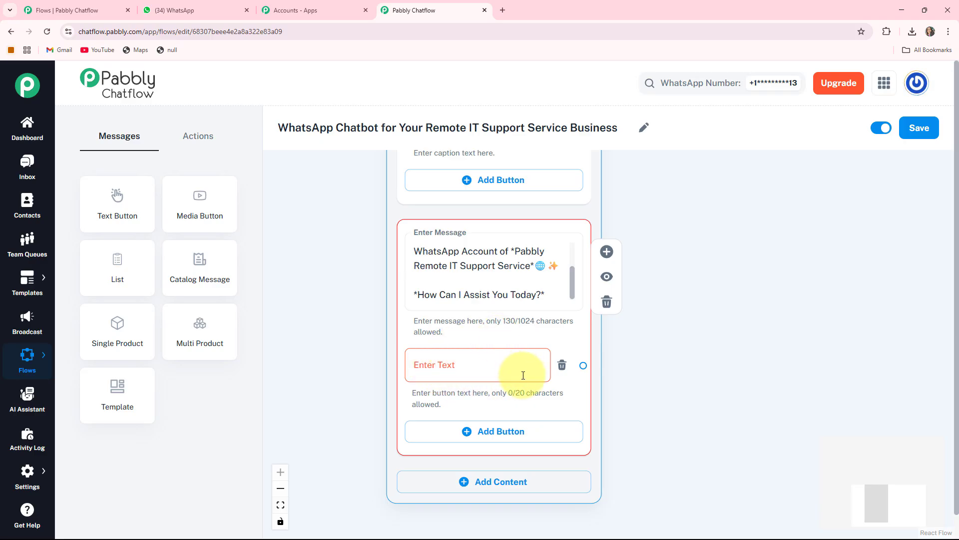
click(415, 377)
text(Quick Fixes🛠)
scroll(550, 380, down, 1)
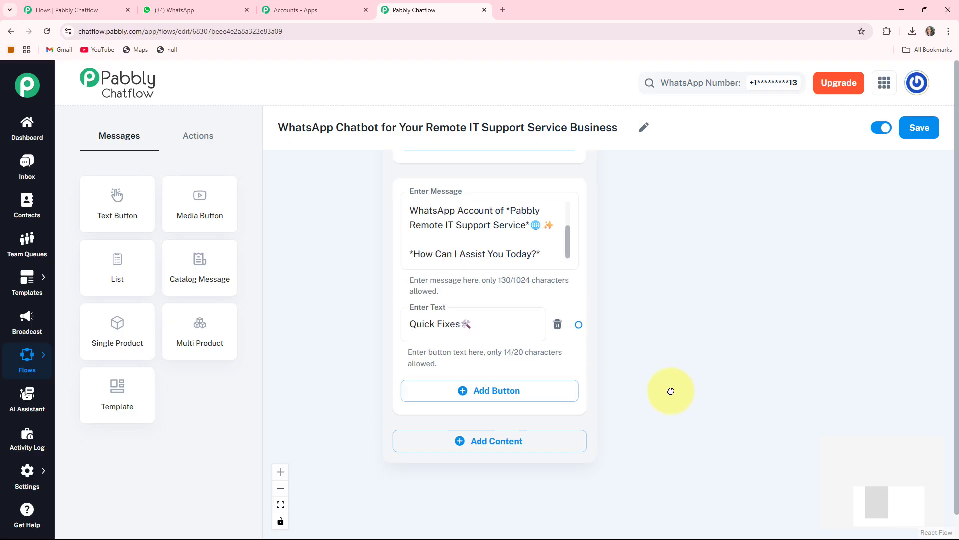
click(478, 399)
click(477, 395)
text(Troubleshooting🖥)
scroll(668, 427, down, 1)
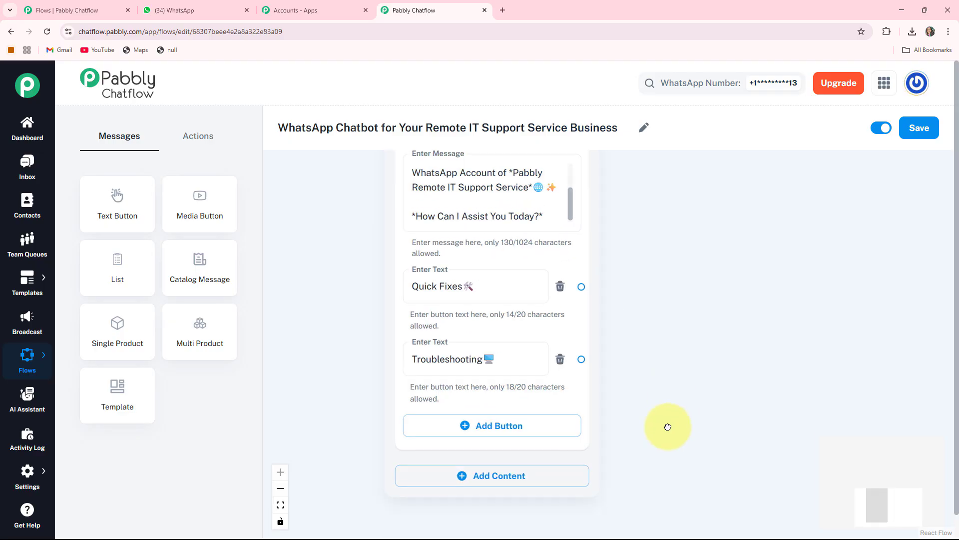
click(478, 424)
click(474, 423)
text(Pricing & Plans💰)
- Reposition the Flow Start node, connect it to the welcome message node, and move that message node closer to it
drag(729, 396, 852, 468)
scroll(369, 267, down, 3)
drag(368, 268, 407, 517)
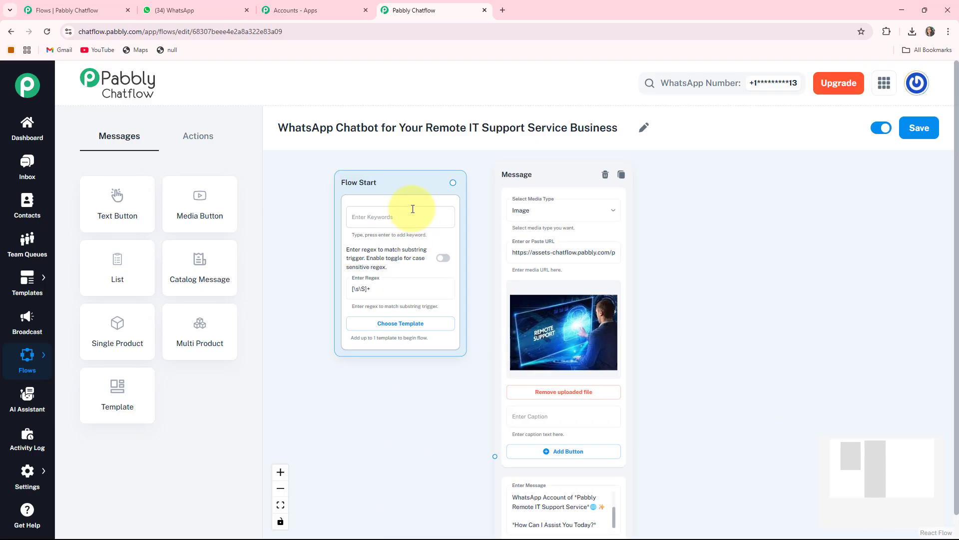
drag(413, 209, 396, 313)
drag(480, 495, 460, 434)
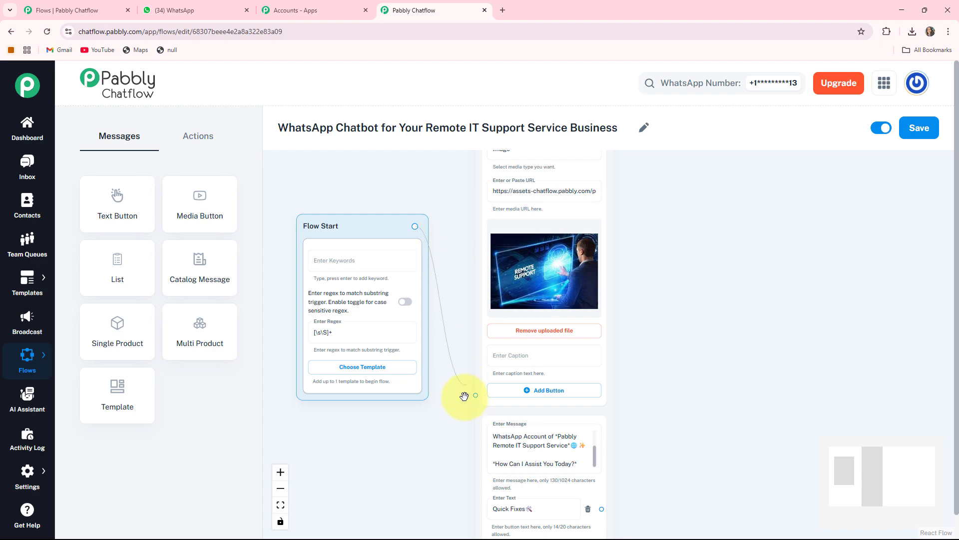
drag(464, 396, 492, 395)
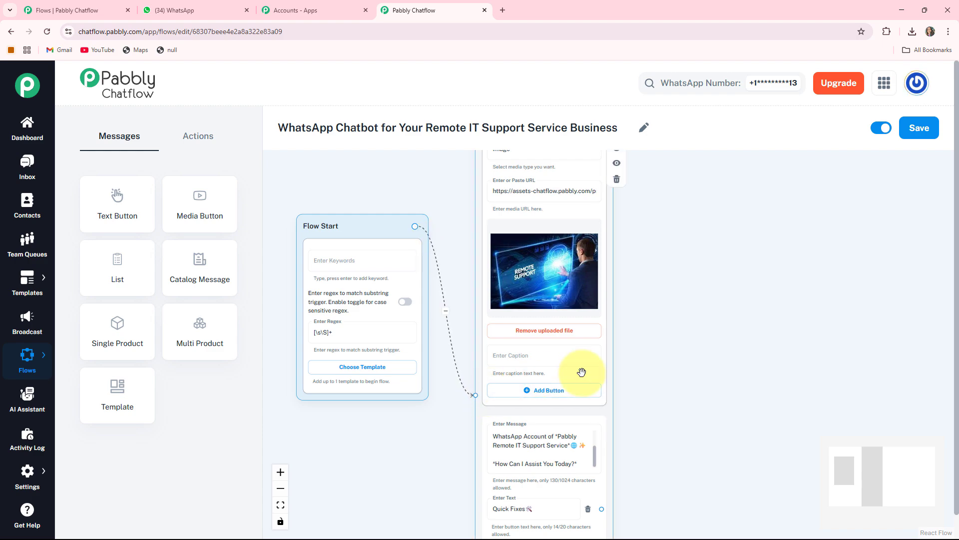
drag(580, 368, 542, 365)
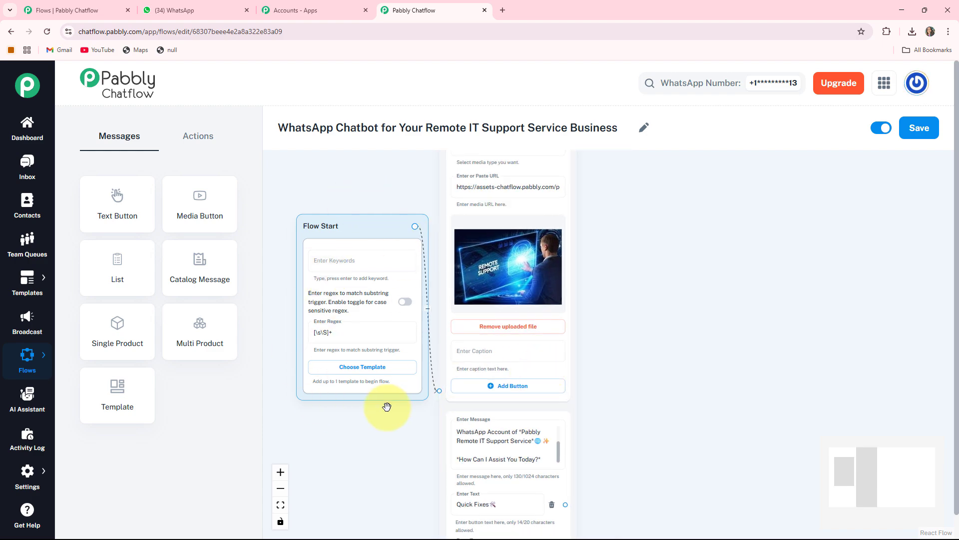
- Add a Text + Button message node connected from the Quick Fixes button
drag(646, 420, 573, 284)
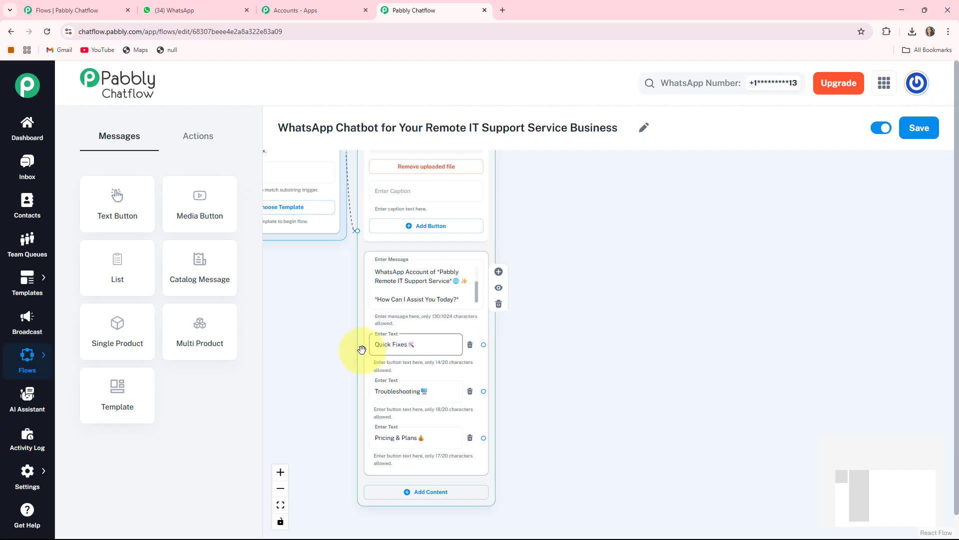
drag(531, 370, 494, 372)
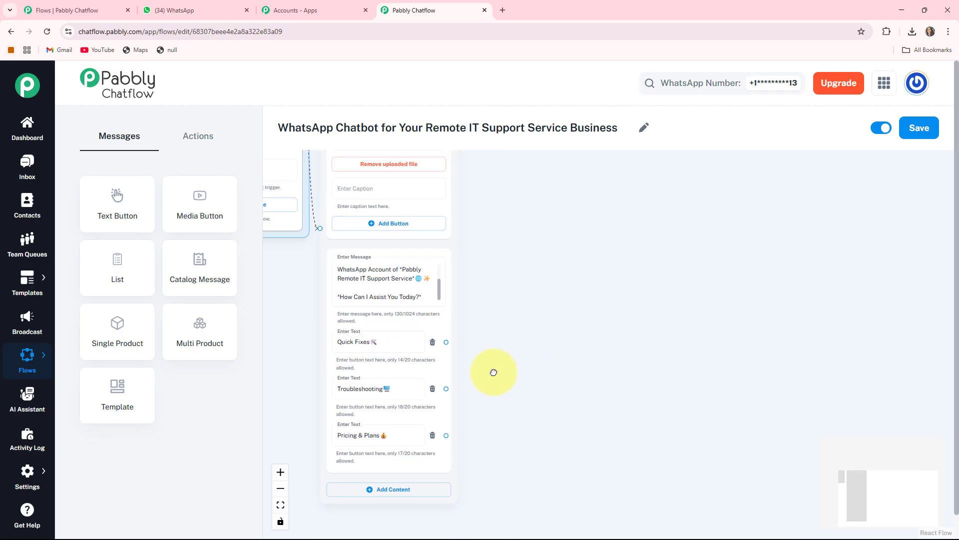
drag(420, 346, 554, 255)
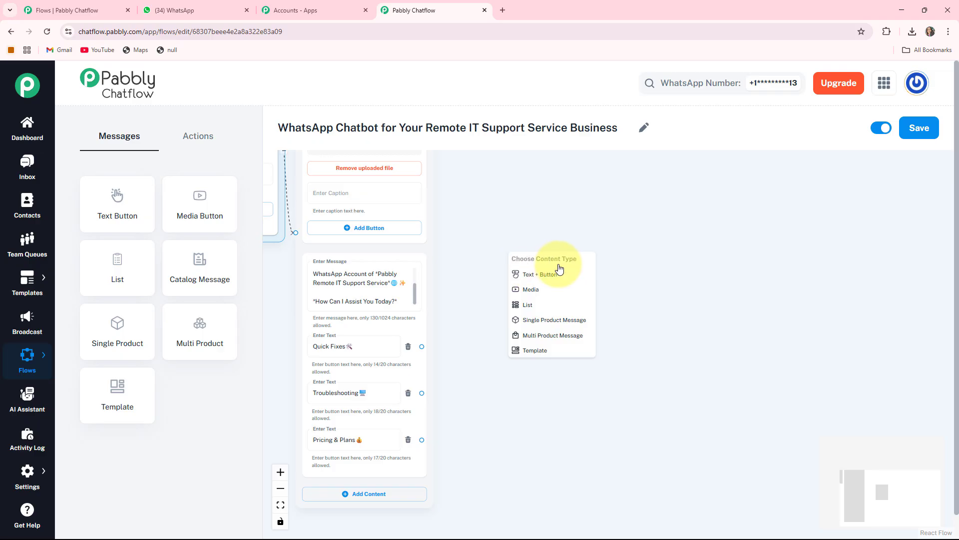
click(538, 281)
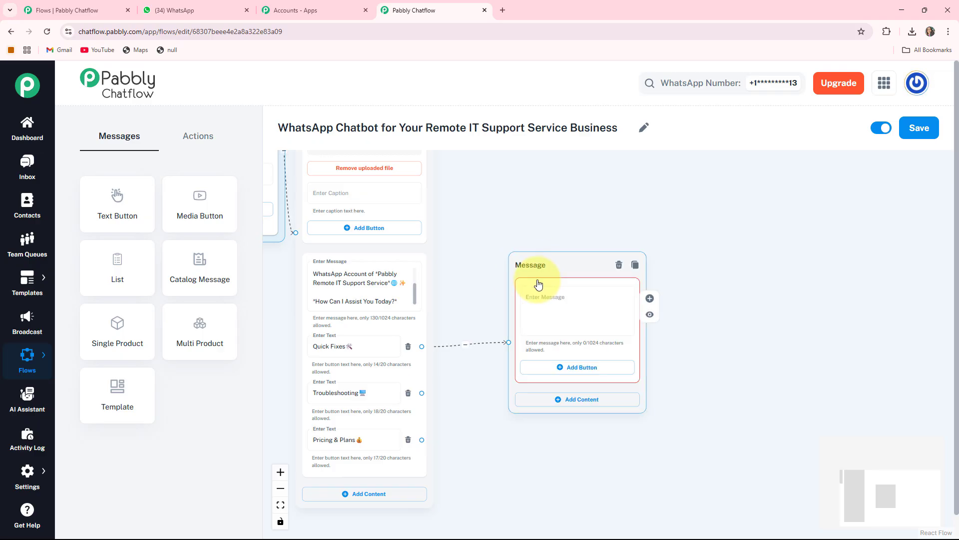
- Fill the Quick Fixes reply with the common quick fixes text ending in "*Did this solve your problem?*" and adjust the node's position
click(543, 303)
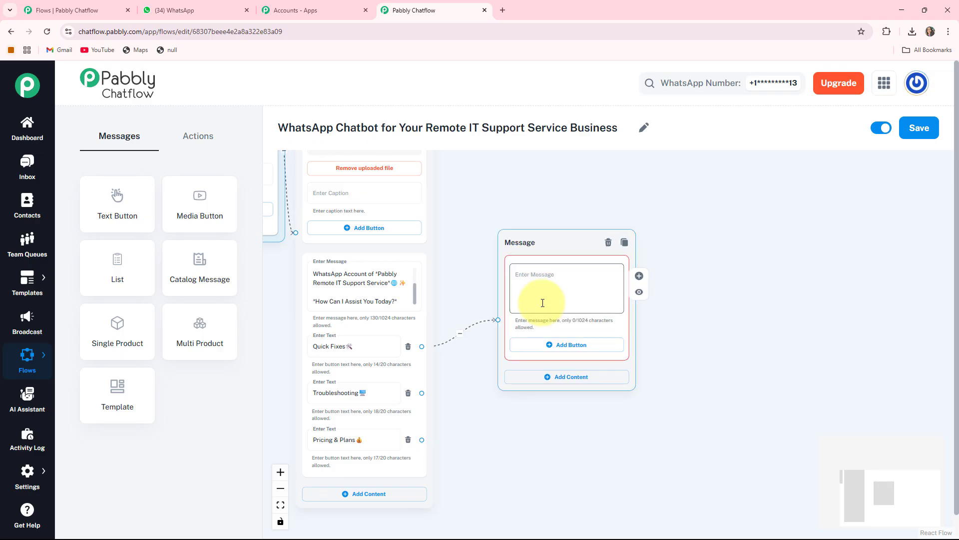
key(ctrl+v)
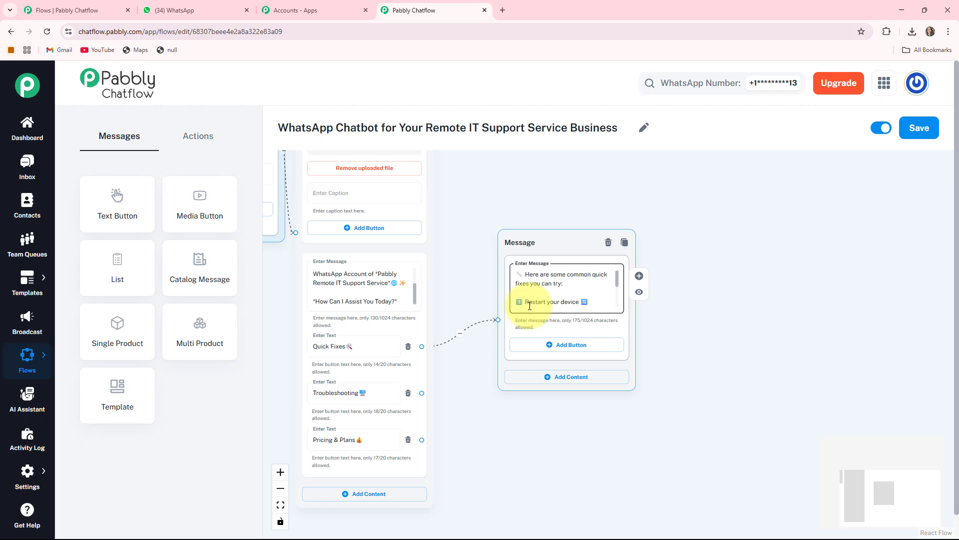
scroll(529, 306, down, 2)
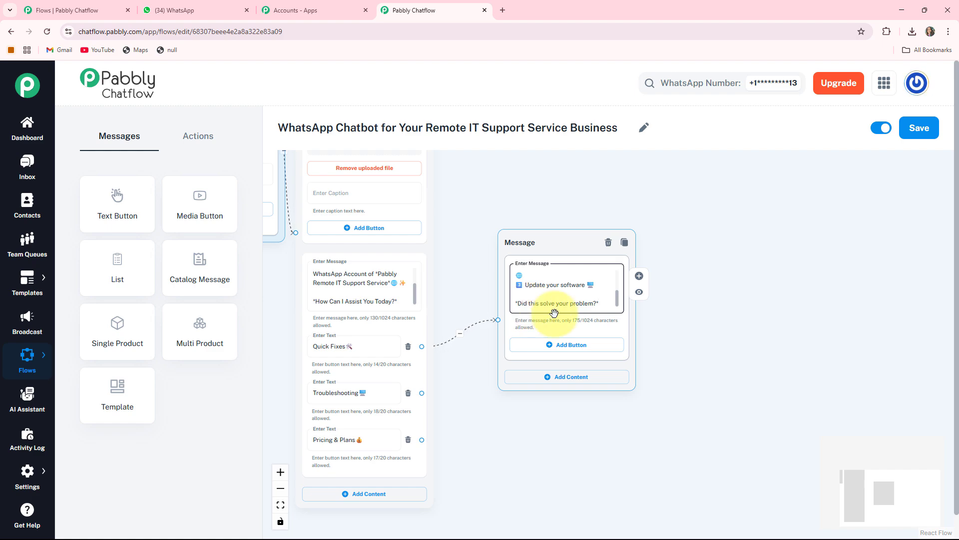
click(545, 226)
drag(545, 226, 540, 213)
drag(633, 355, 586, 362)
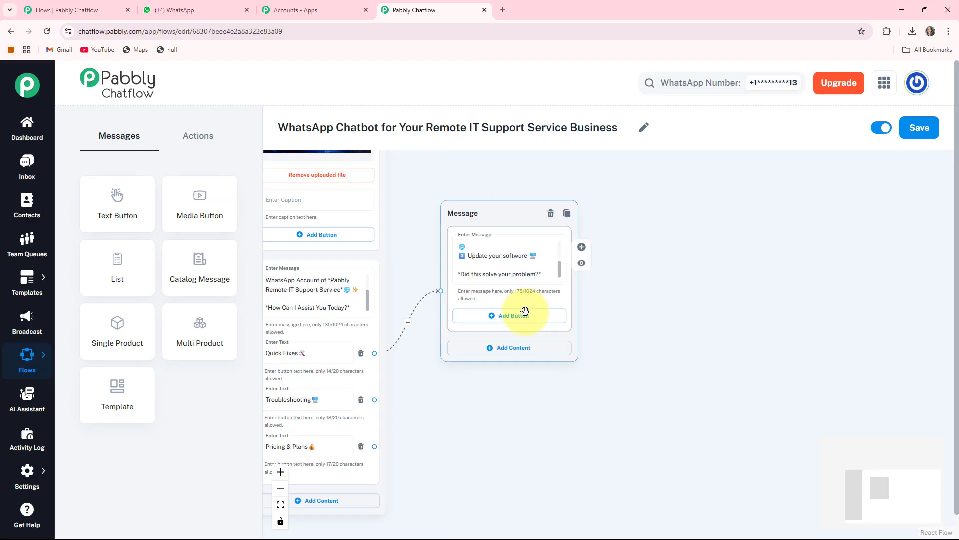
- Add two buttons to the Quick Fixes reply: "👍 Yes, Fixed It!" and "👎 No, Need Help"
click(498, 319)
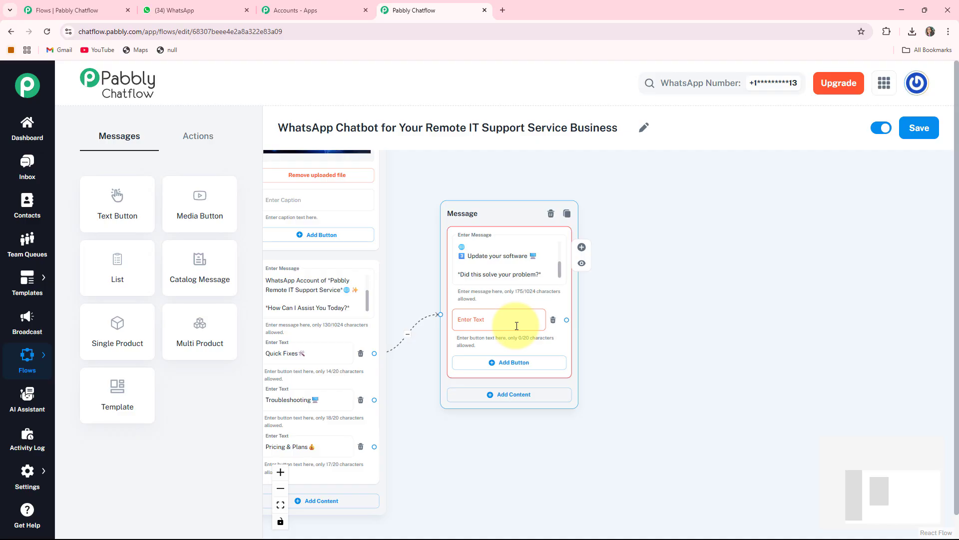
click(517, 326)
text(👍 Yes, Fixed It!)
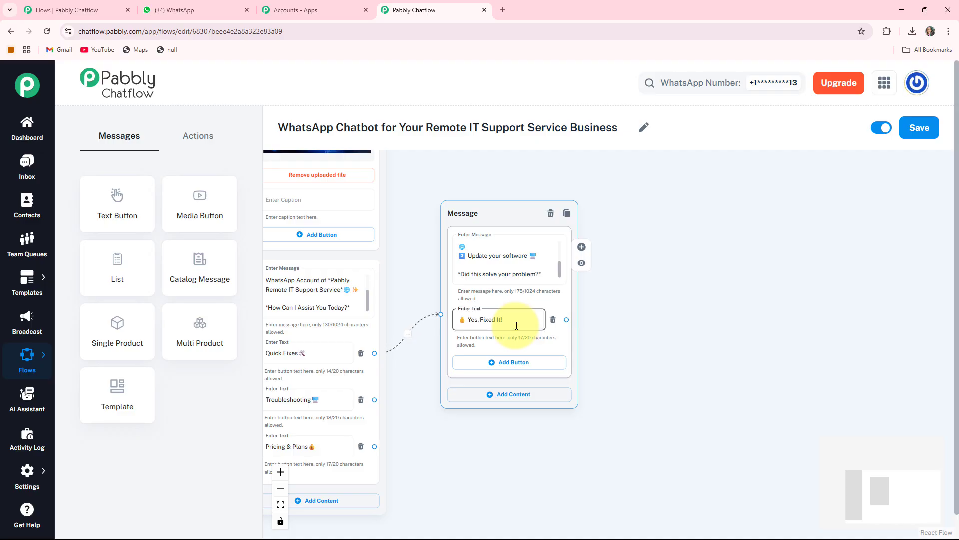
scroll(606, 400, down, 1)
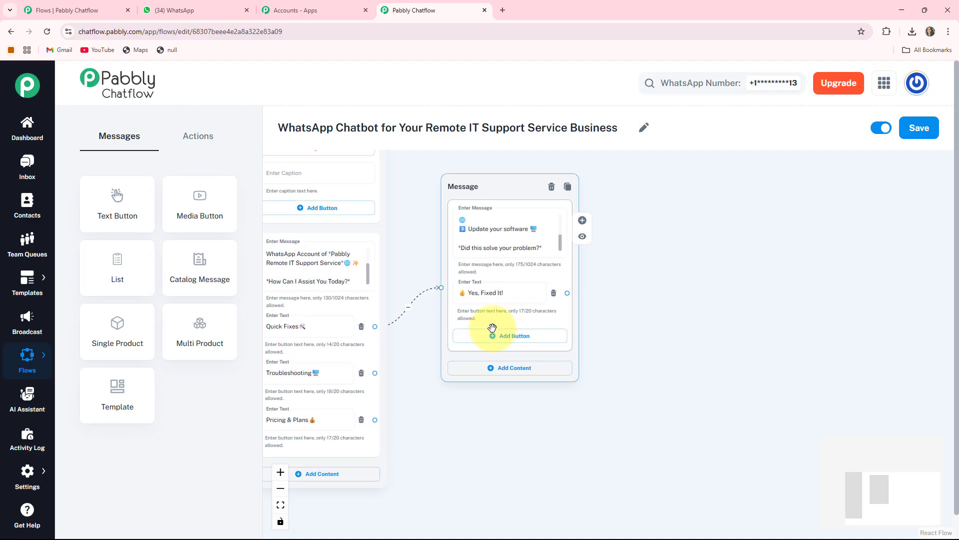
click(505, 335)
click(487, 342)
text(👎 No, Need Help)
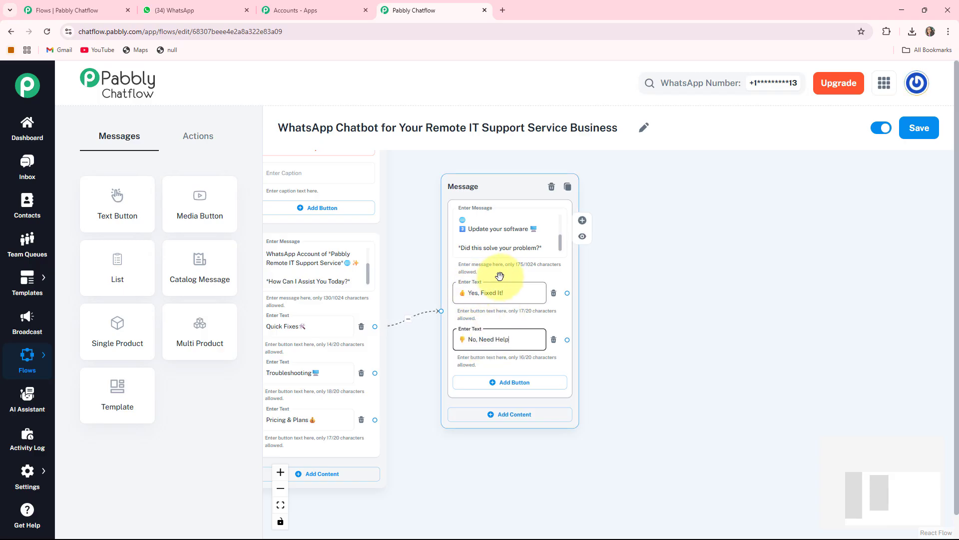
click(486, 293)
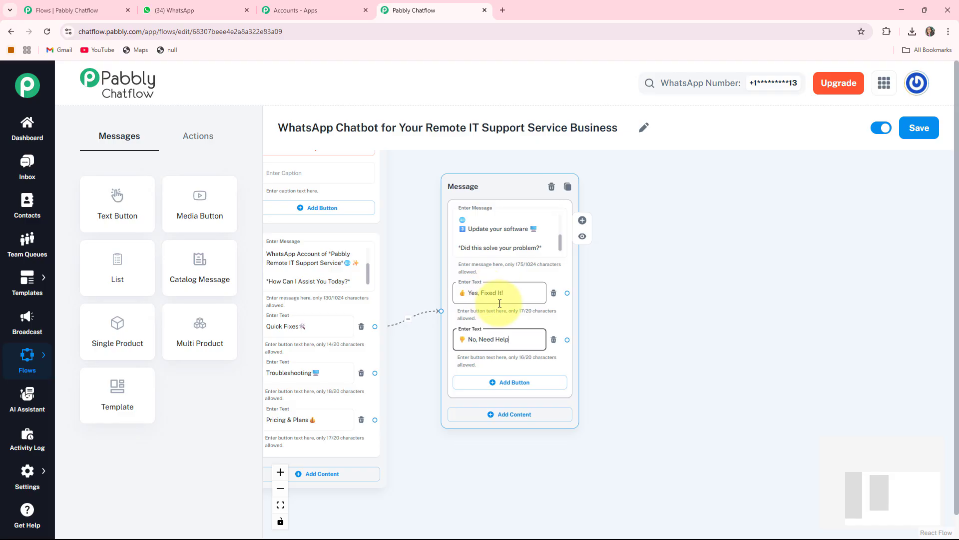
- Add a Text + Button message node connected from the "Yes, Fixed It!" button and place it close beside the Quick Fixes reply
drag(653, 319, 520, 329)
drag(454, 302, 560, 254)
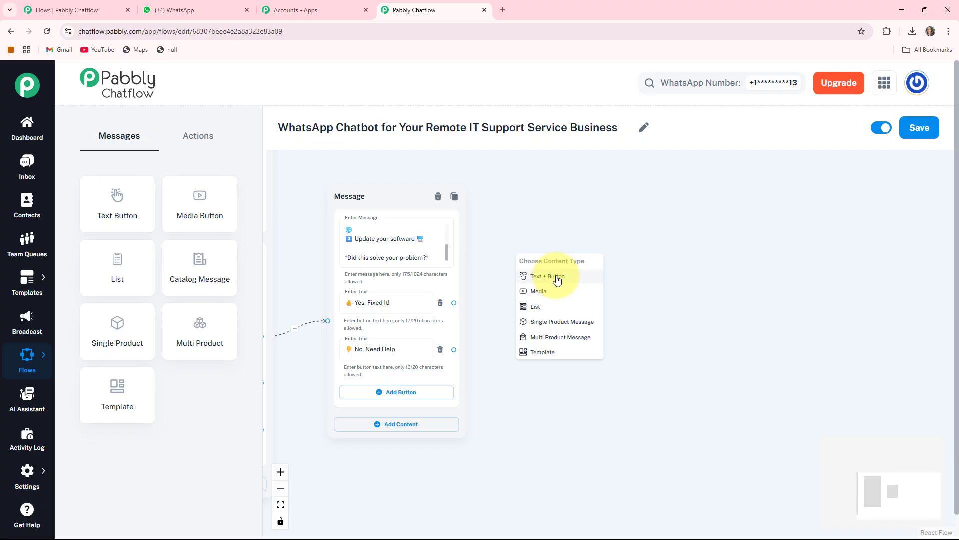
click(552, 278)
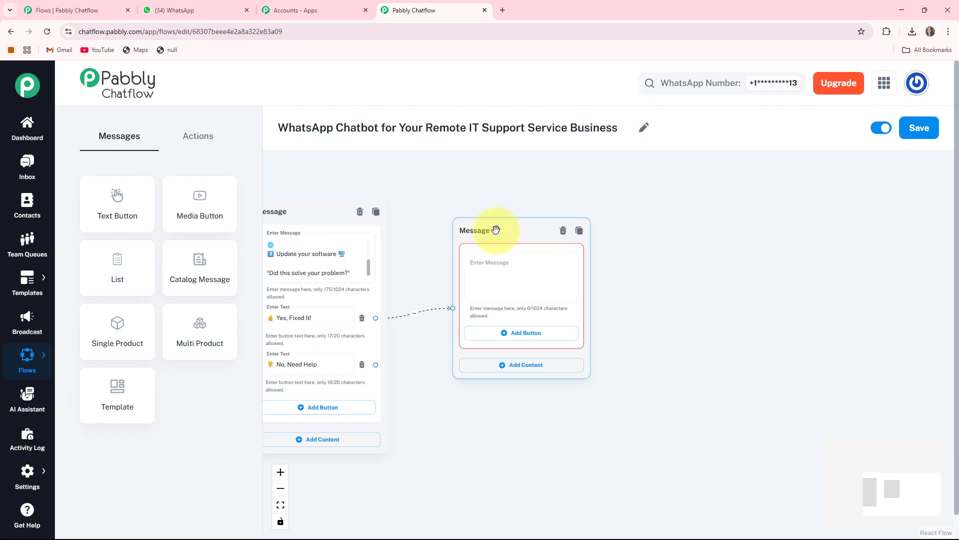
drag(497, 229, 472, 230)
- Fill the "Yes, Fixed It!" reply with the message thanking the customer for reaching out and offering help with IT needs
click(488, 268)
key(ctrl+v)
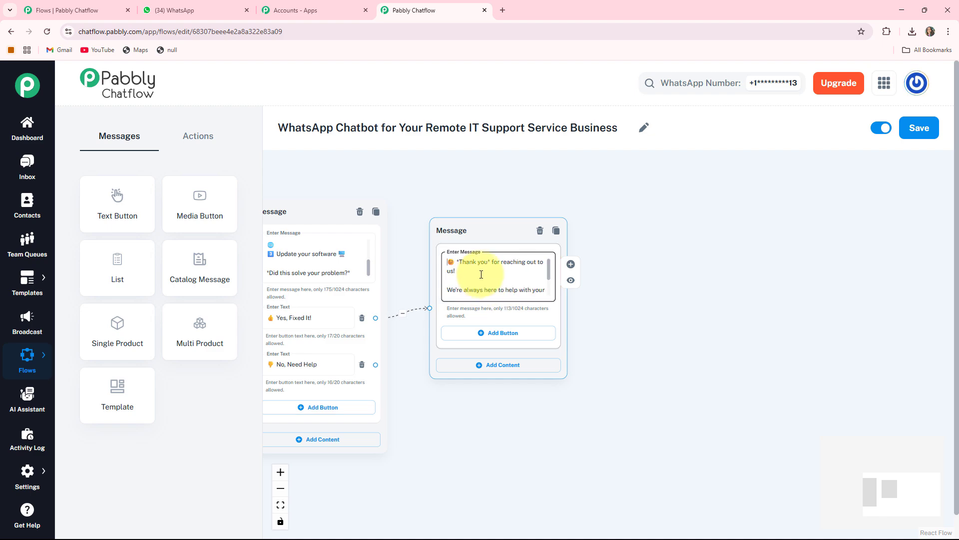
scroll(508, 272, down, 1)
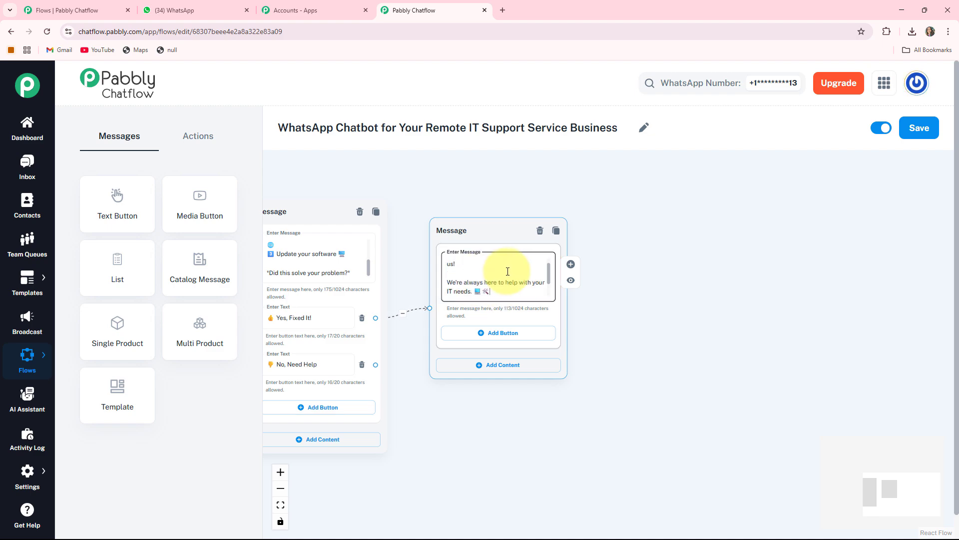
scroll(507, 271, up, 4)
scroll(514, 318, down, 2)
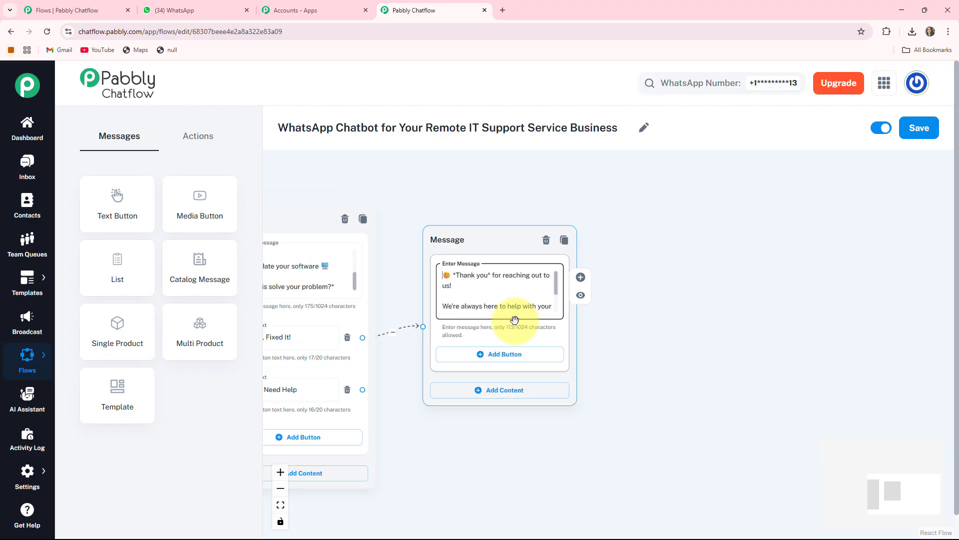
scroll(514, 318, up, 3)
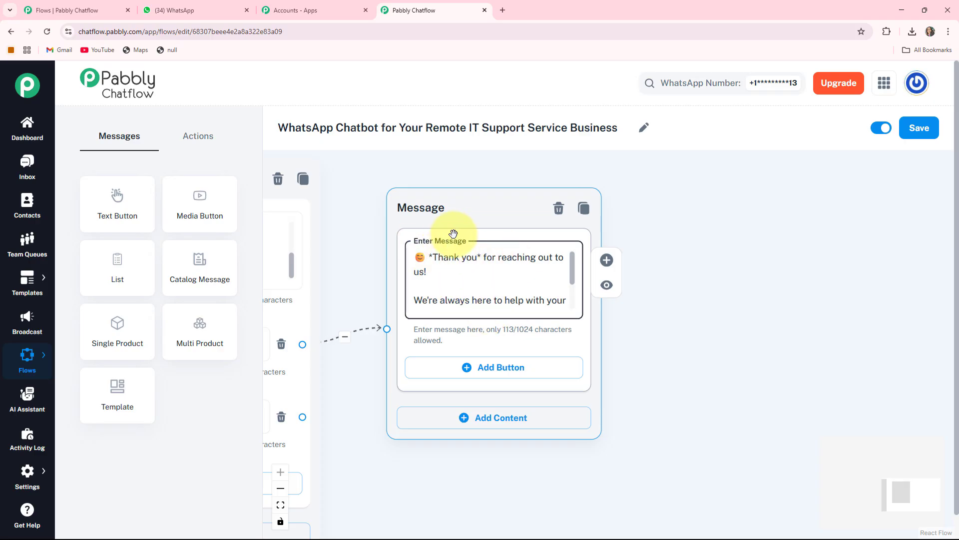
- Connect a new Text + Button message node from the "No, Need Help" button, containing the "Need Help? We're Here on WhatsApp!" contact details text
drag(374, 534, 661, 484)
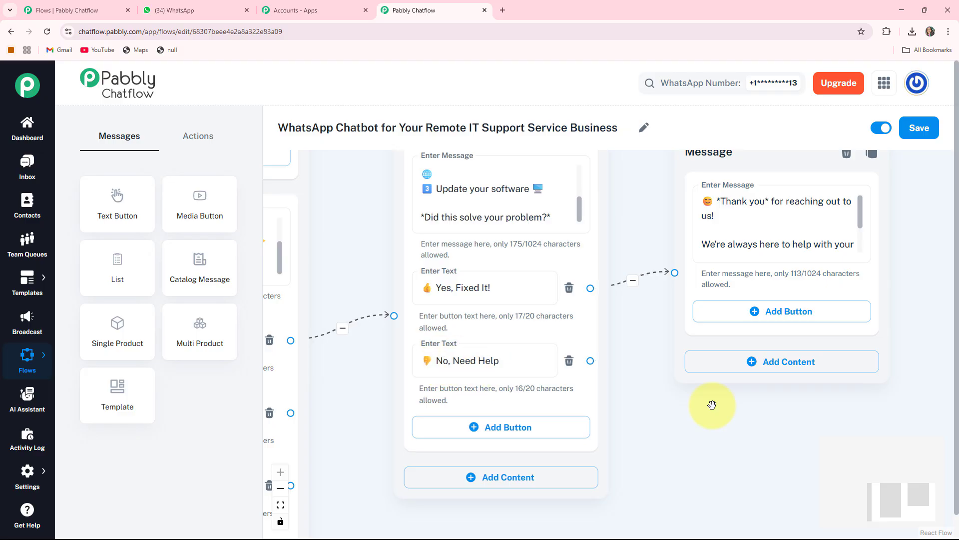
drag(754, 440, 630, 447)
drag(467, 369, 590, 465)
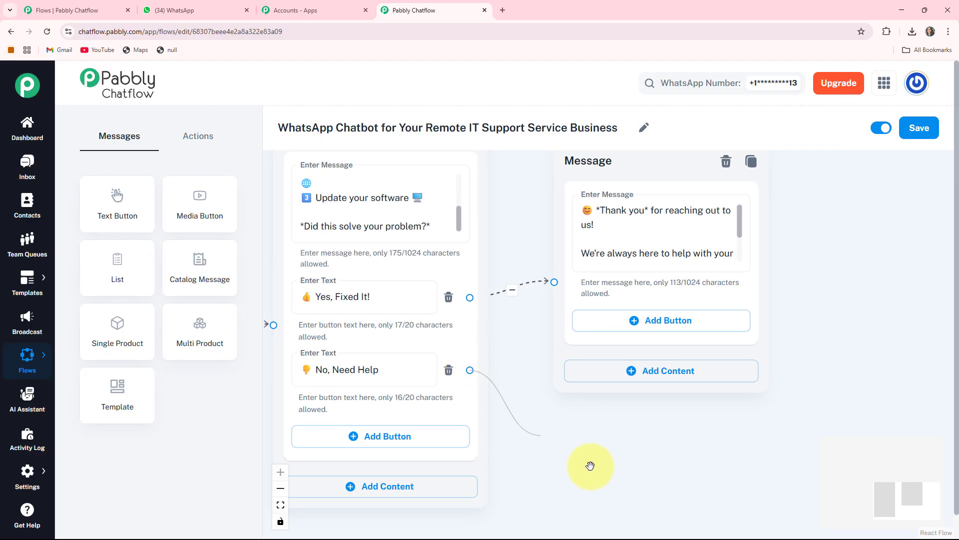
drag(654, 466, 612, 323)
click(627, 497)
drag(624, 356, 591, 311)
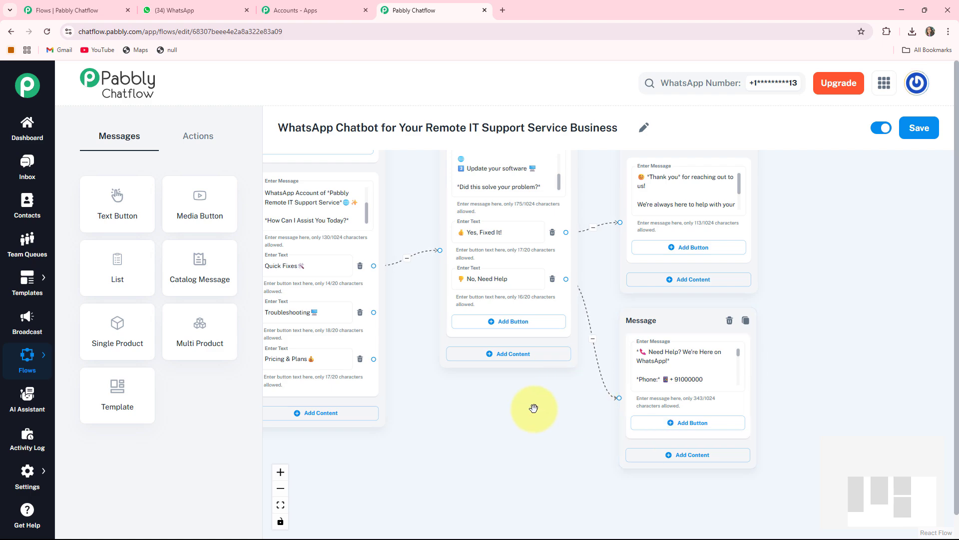
- Connect a new Text + Button message node from the "Troubleshooting" button with the text "🖥️ *Please select your issue type:*"
drag(535, 406, 683, 512)
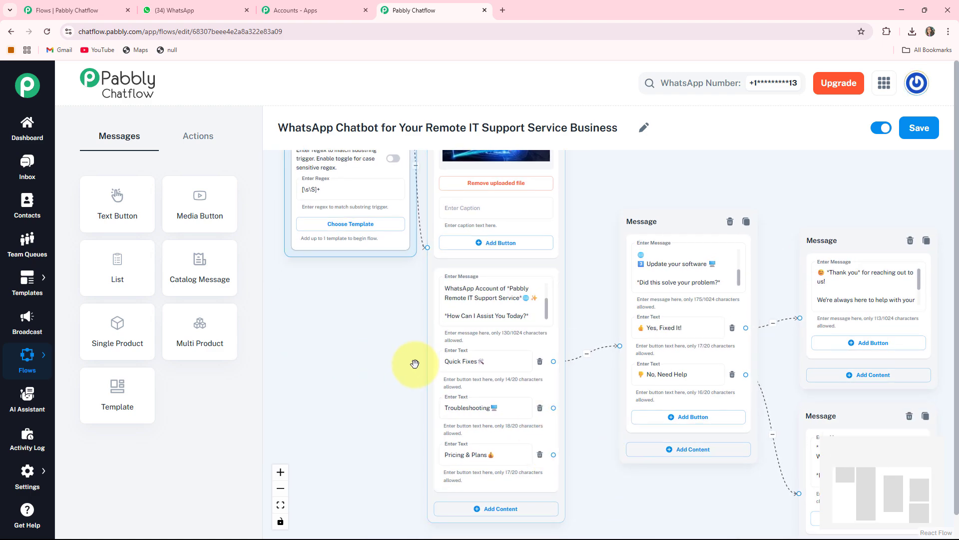
scroll(644, 464, up, 5)
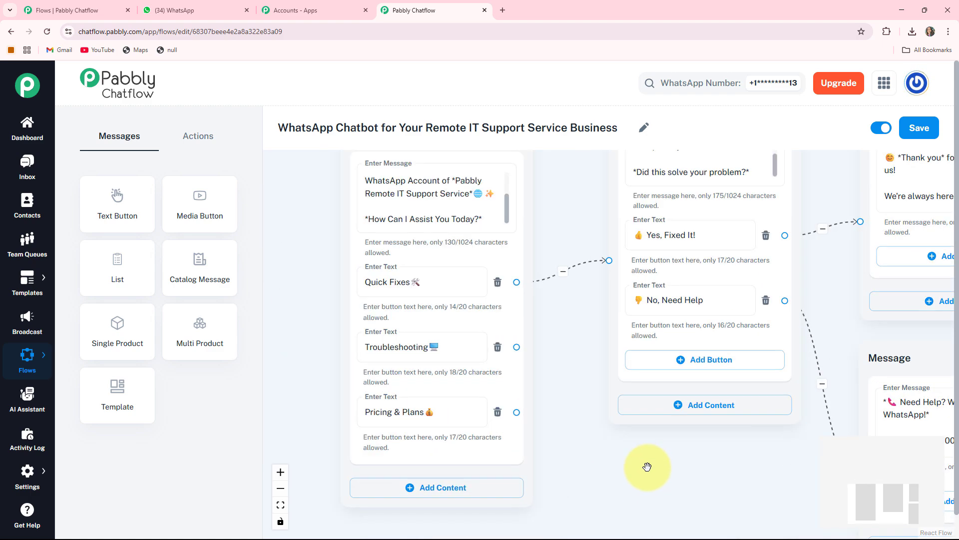
drag(629, 477, 703, 538)
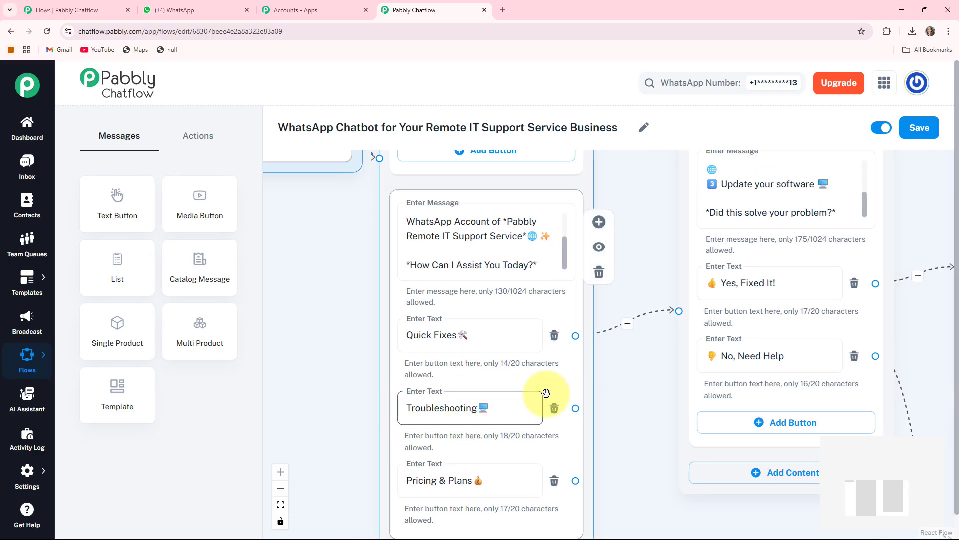
drag(651, 490, 611, 415)
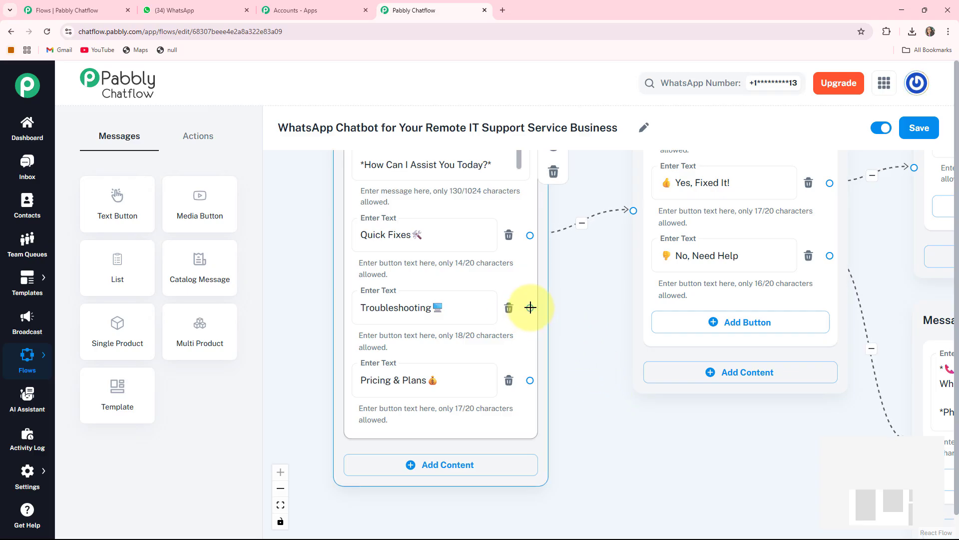
drag(530, 307, 628, 482)
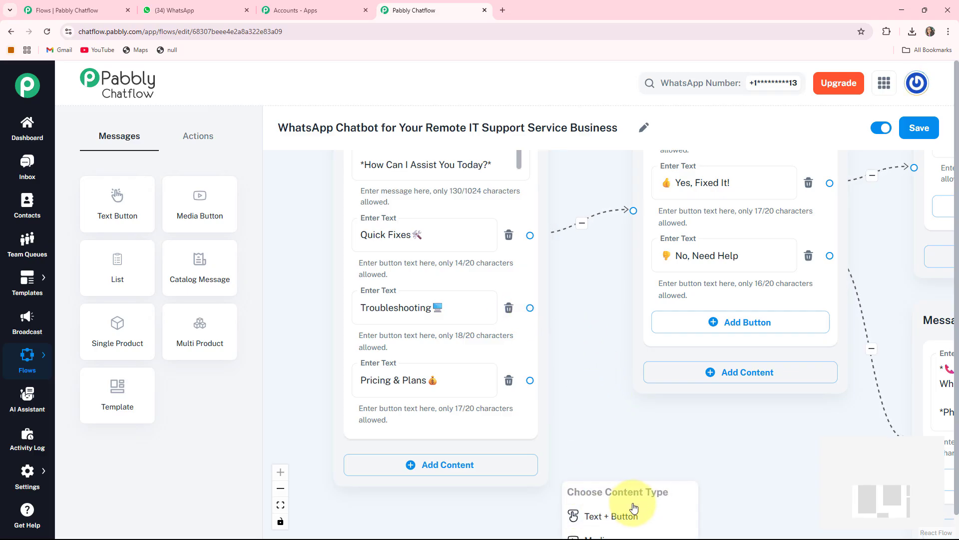
click(612, 516)
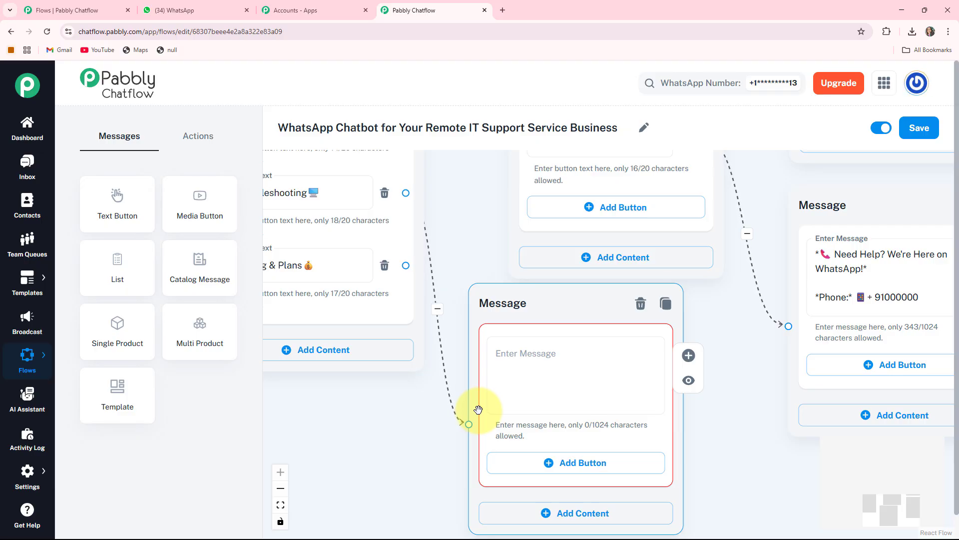
click(497, 411)
text(🖥️ *Please select your issue type:*)
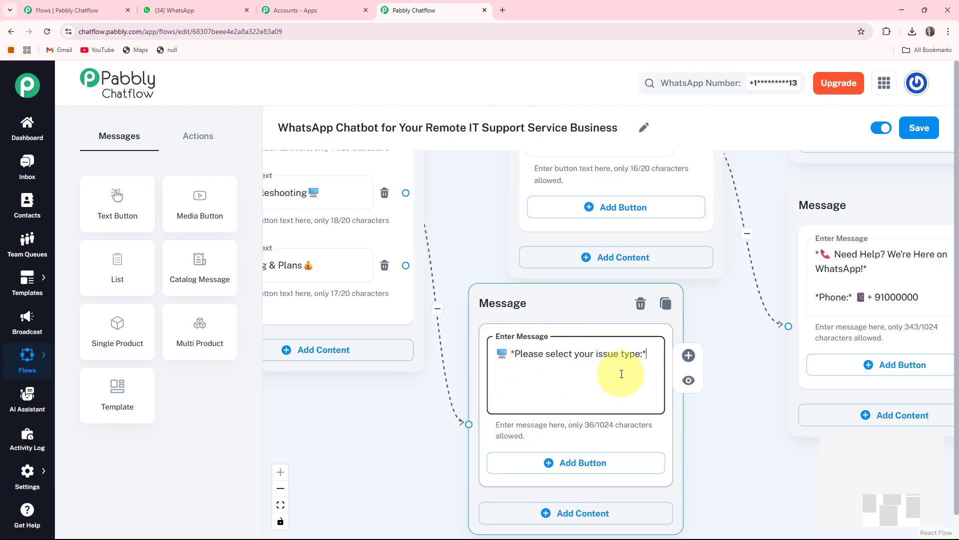
- Add three buttons to the issue type message: "Laptop Problem 💻", "Internet Issue 🌐" and "Security Concern 🔒"
drag(731, 450, 725, 353)
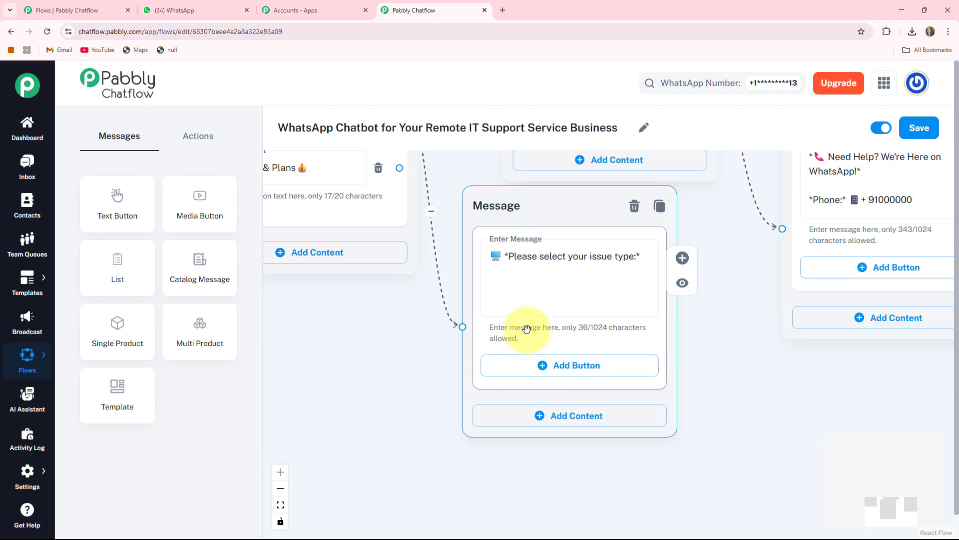
click(543, 370)
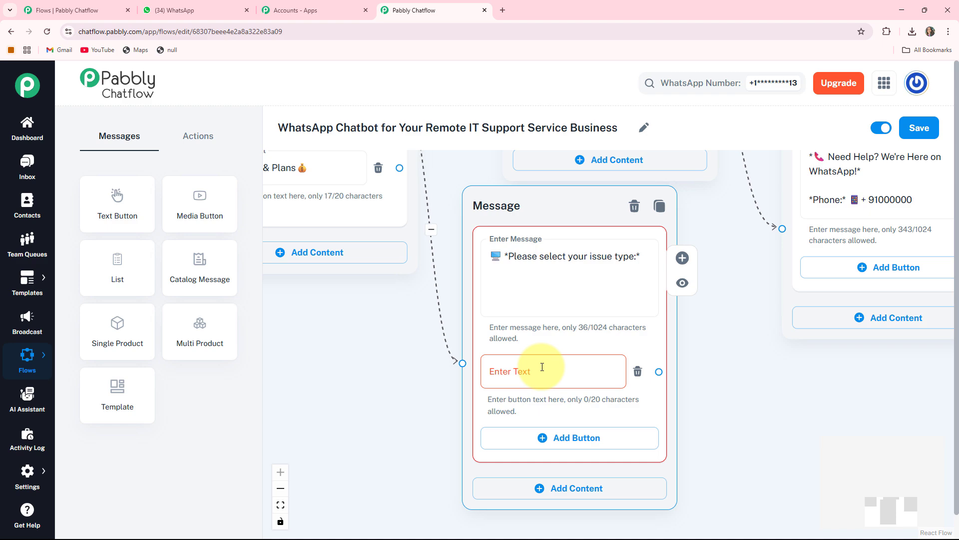
click(543, 367)
text(Laptop Problem 💻)
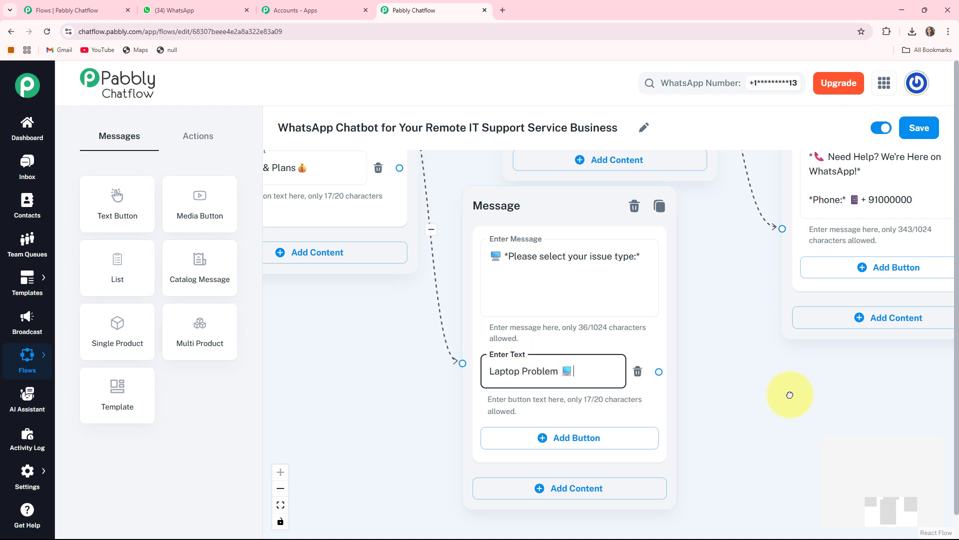
scroll(788, 394, down, 2)
click(520, 365)
click(521, 362)
text(Internet Issue 🌐)
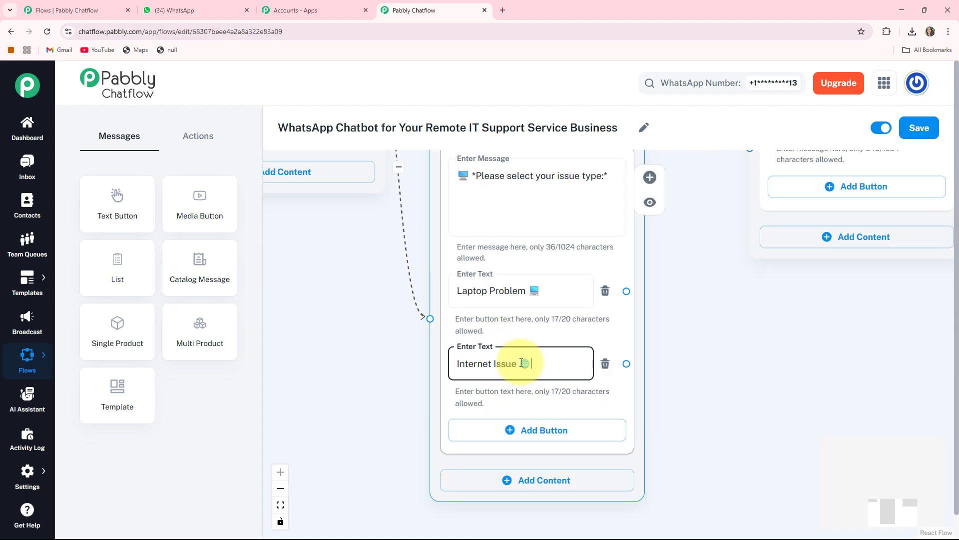
scroll(728, 368, down, 3)
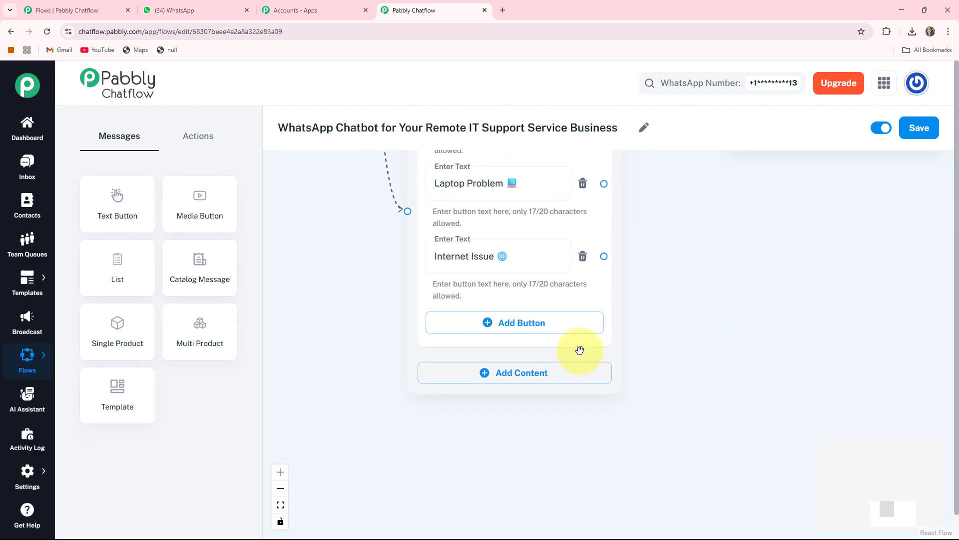
click(489, 322)
click(483, 330)
text(Security Concern 🔒)
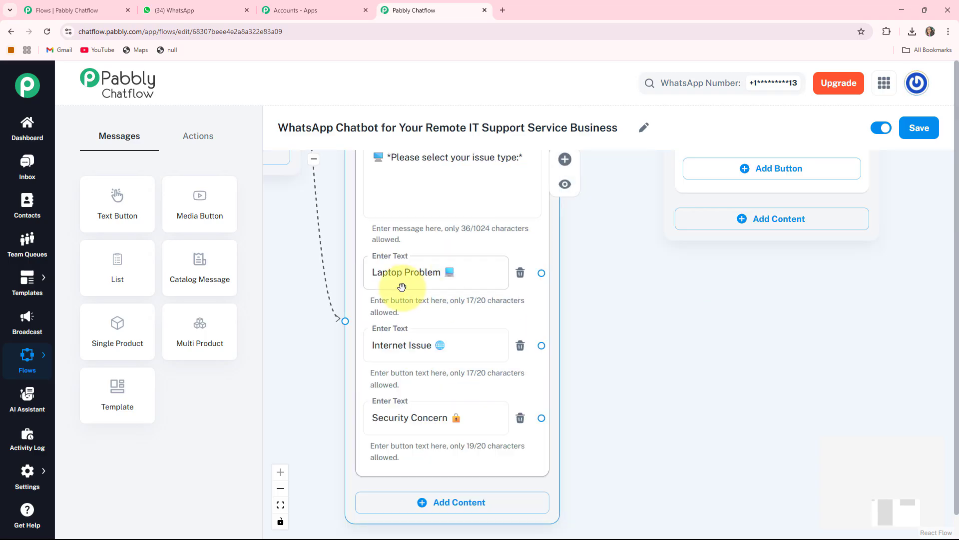
- Connect a Text + Button message node from the "Laptop Problem" button, offering help and asking "*Please tell us what's going wrong.*"
drag(658, 468, 651, 491)
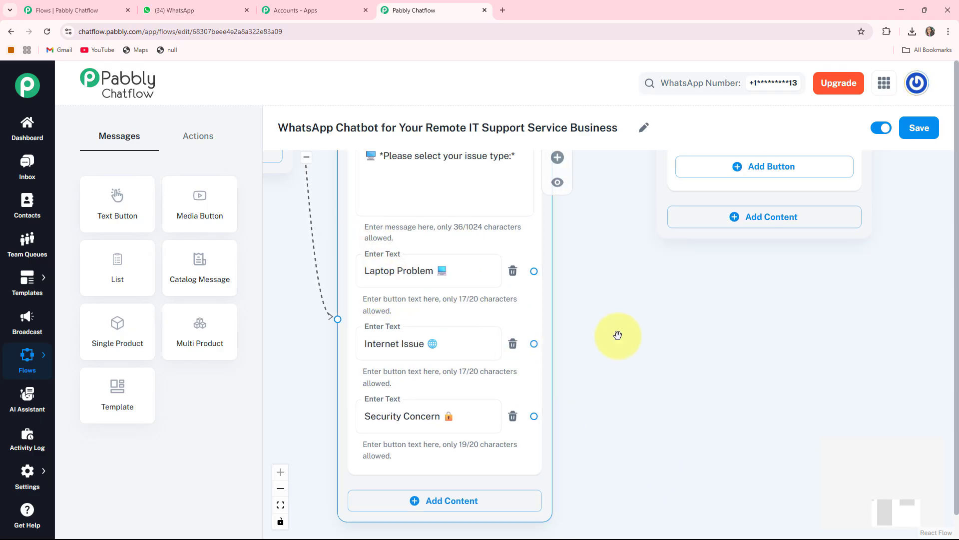
drag(617, 332, 547, 341)
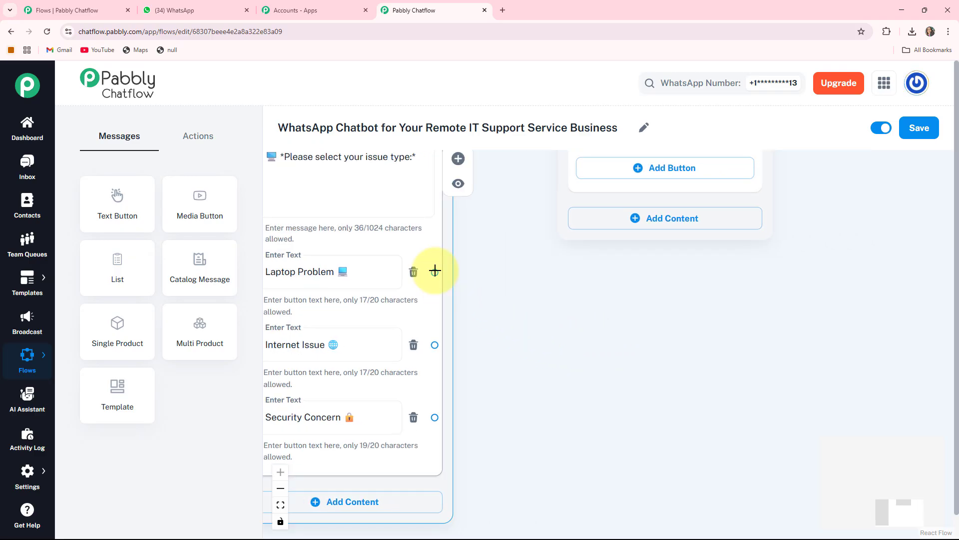
drag(499, 313, 515, 317)
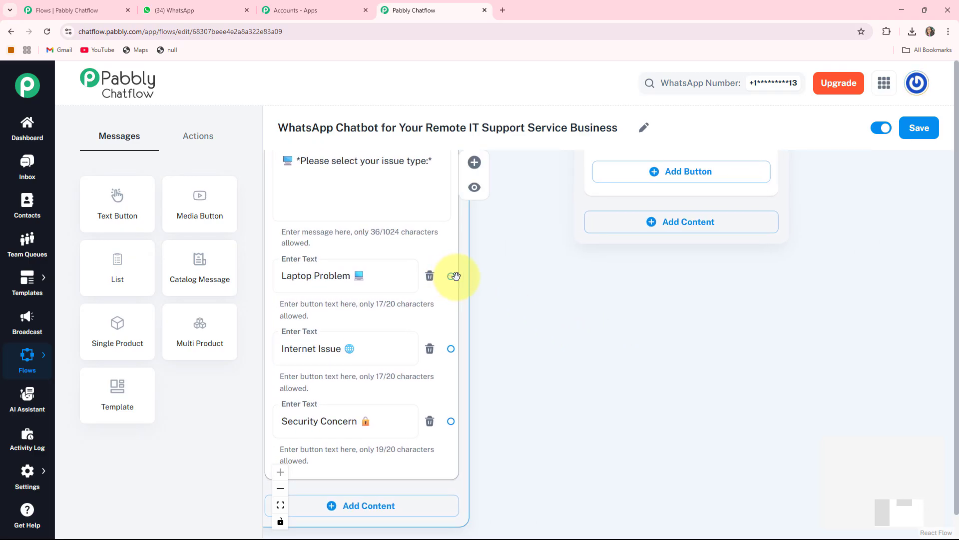
drag(456, 276, 620, 341)
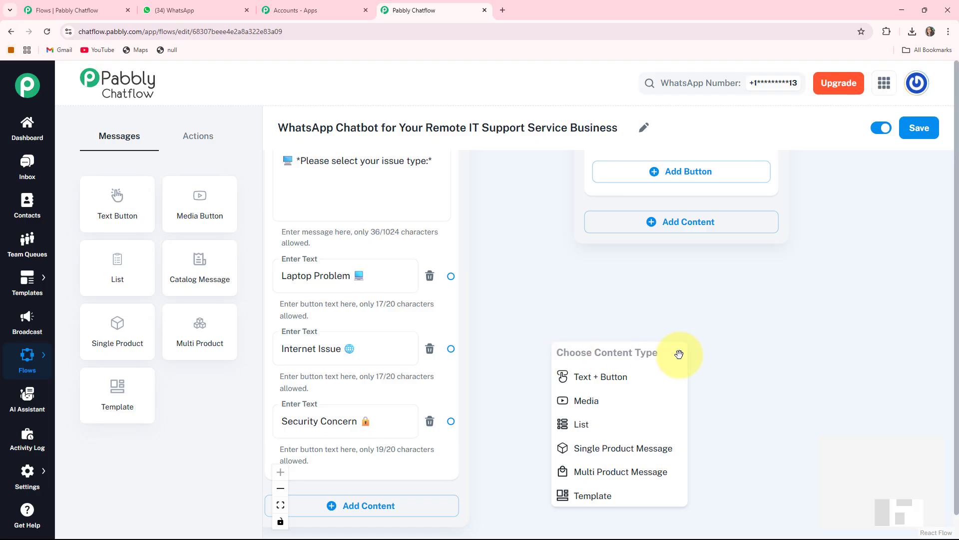
click(579, 376)
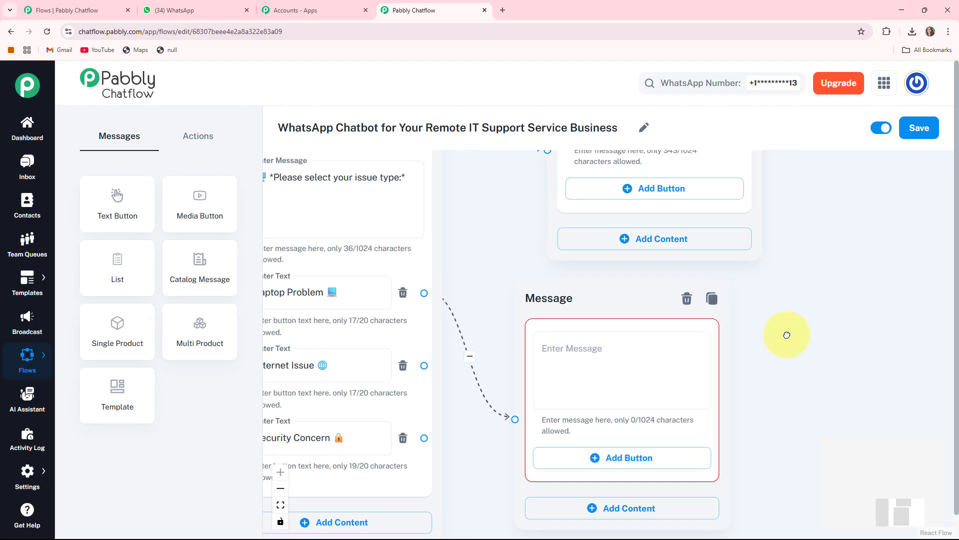
click(610, 368)
key(ctrl+v)
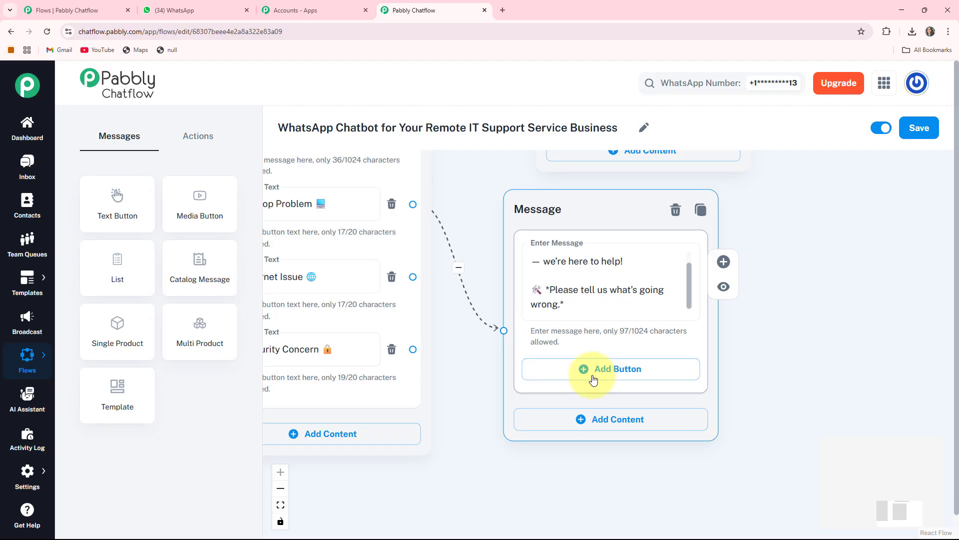
- Add three buttons to the Laptop Problem reply: "Laptop Is Slow 🔄", "Battery Issues 🪫" and "Overheating 🌡️"
click(610, 405)
drag(759, 439, 756, 410)
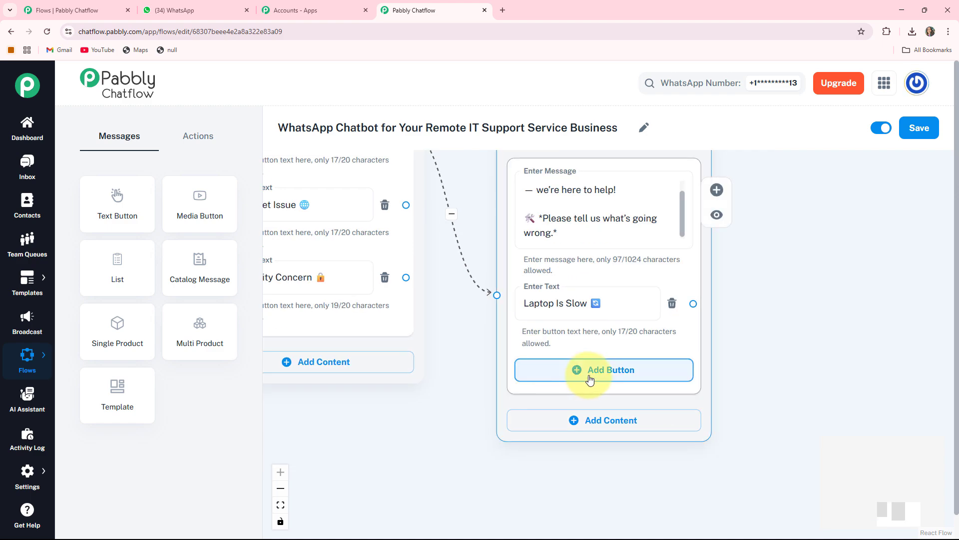
click(590, 379)
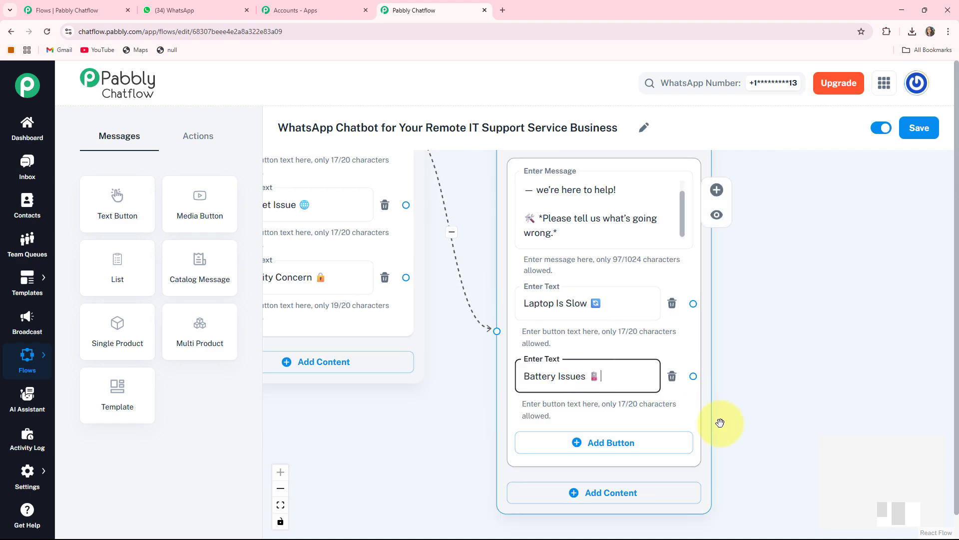
click(532, 354)
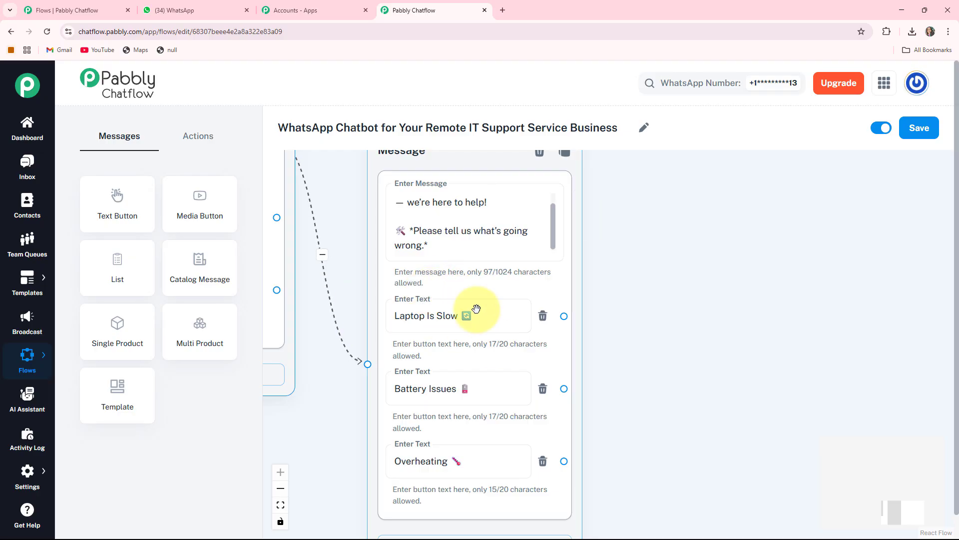
- Connect a Text + Button message node from "Laptop Is Slow", listing restart, closing unused apps, clearing temporary files and running an antivirus scan
drag(696, 355, 638, 353)
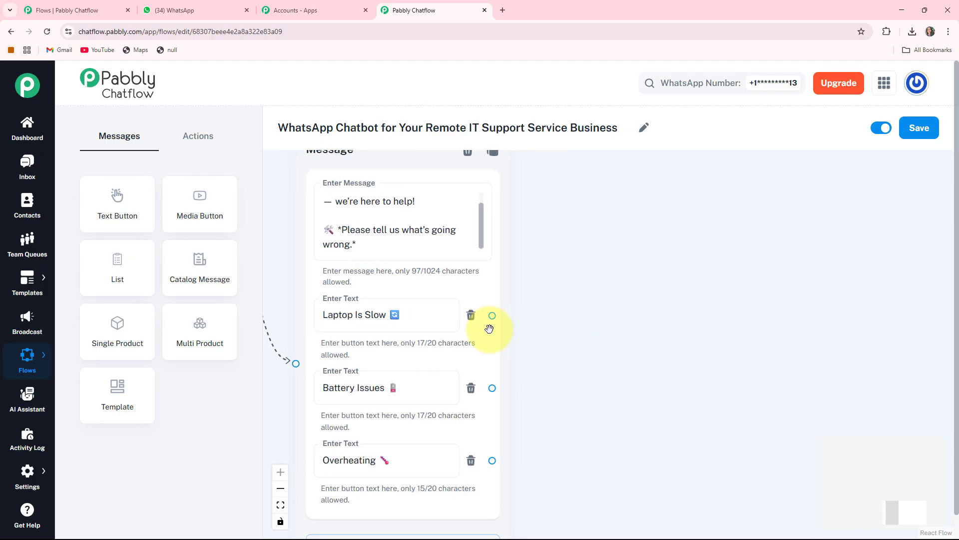
drag(494, 314, 533, 315)
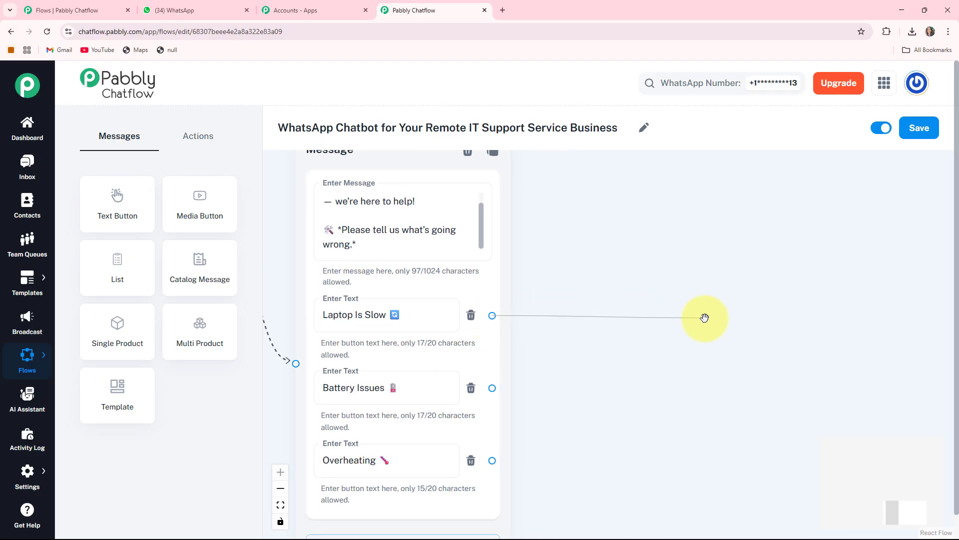
drag(705, 318, 640, 329)
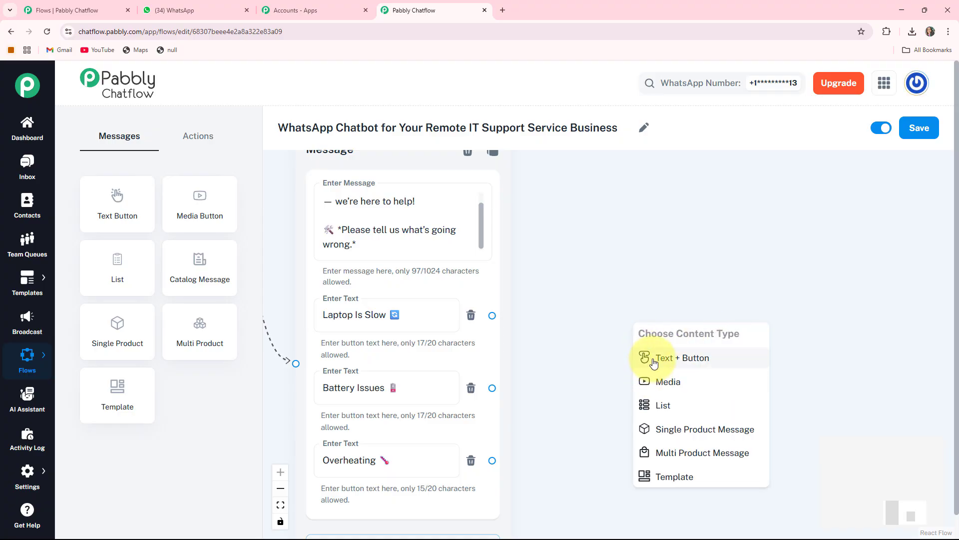
click(653, 359)
drag(679, 337, 616, 226)
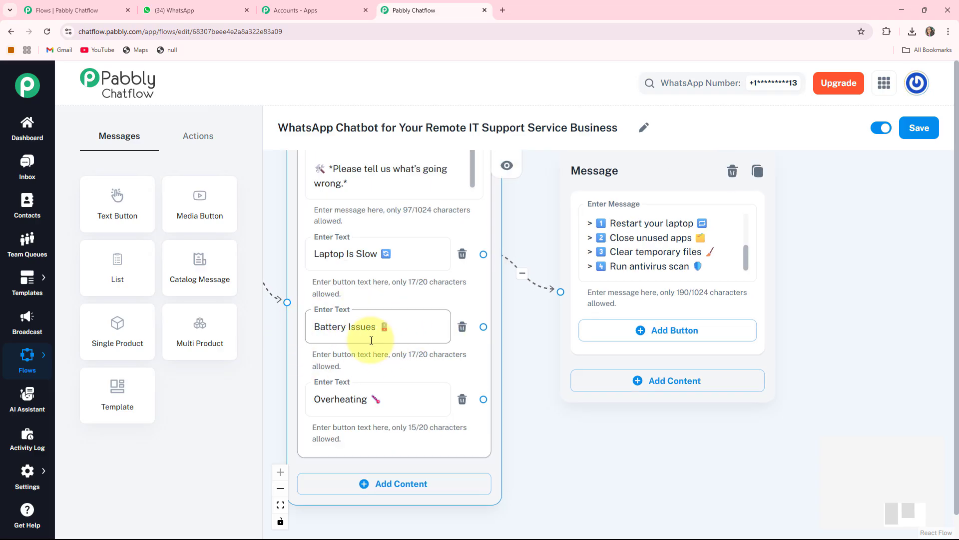
- Connect a Text + Button message node from "Battery Issues" with battery tips such as turning off Wi-Fi & Bluetooth and checking for battery-draining apps
drag(521, 411, 578, 401)
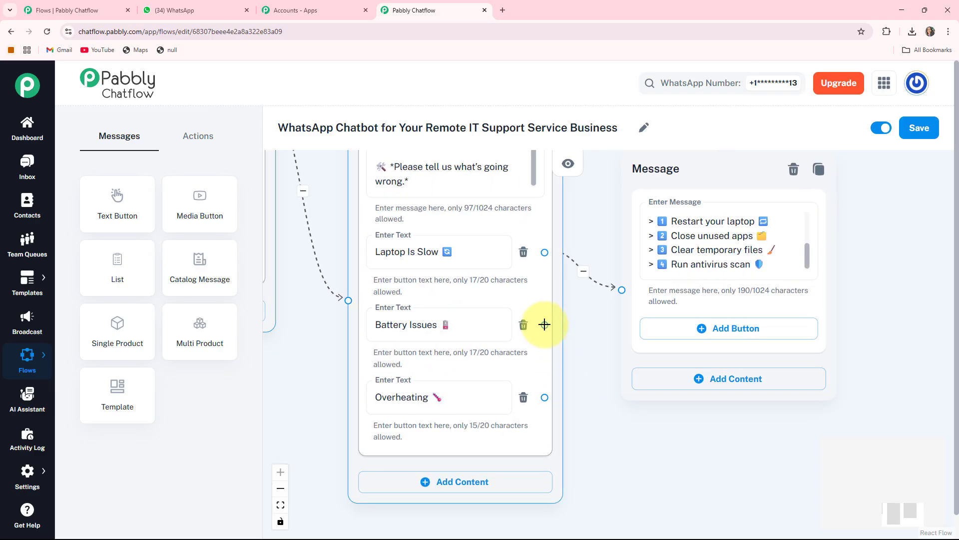
drag(545, 325, 632, 439)
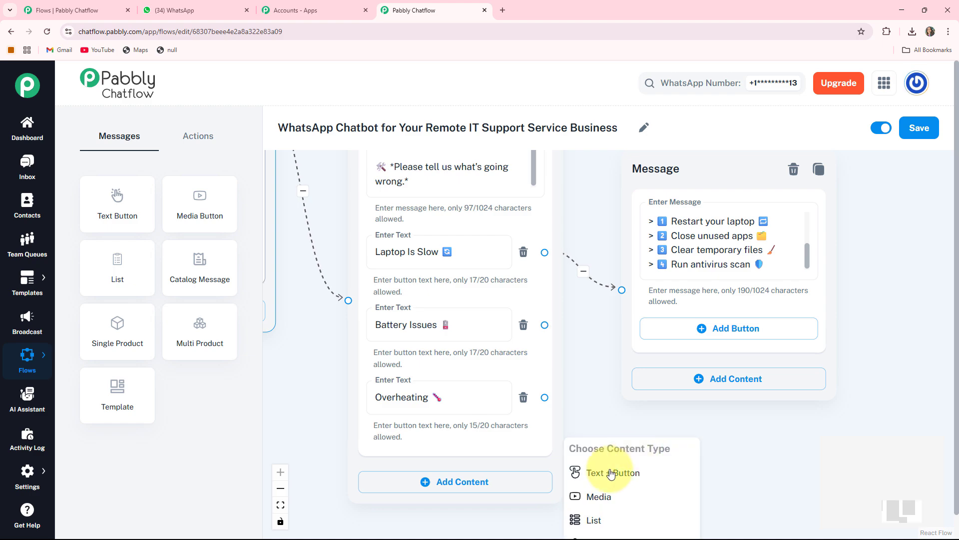
click(617, 473)
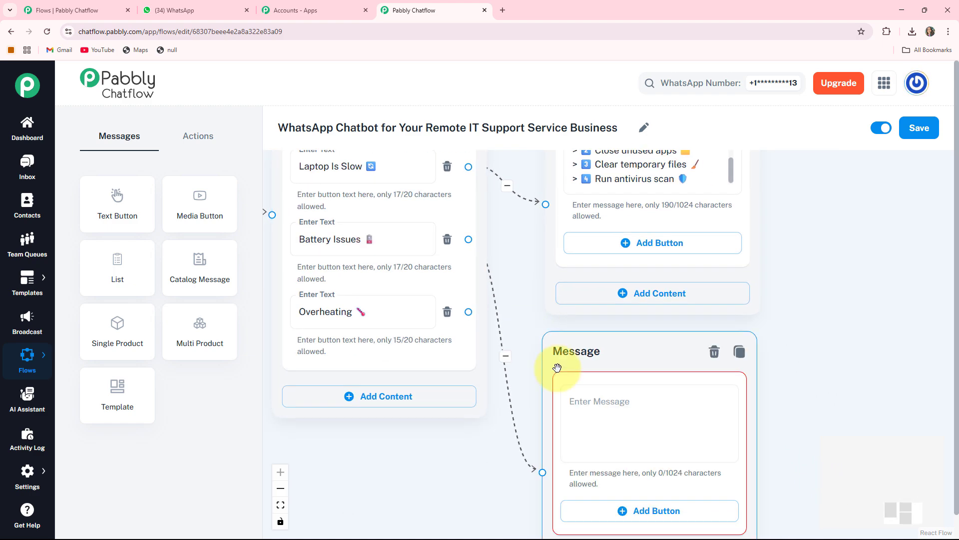
key(ctrl+v)
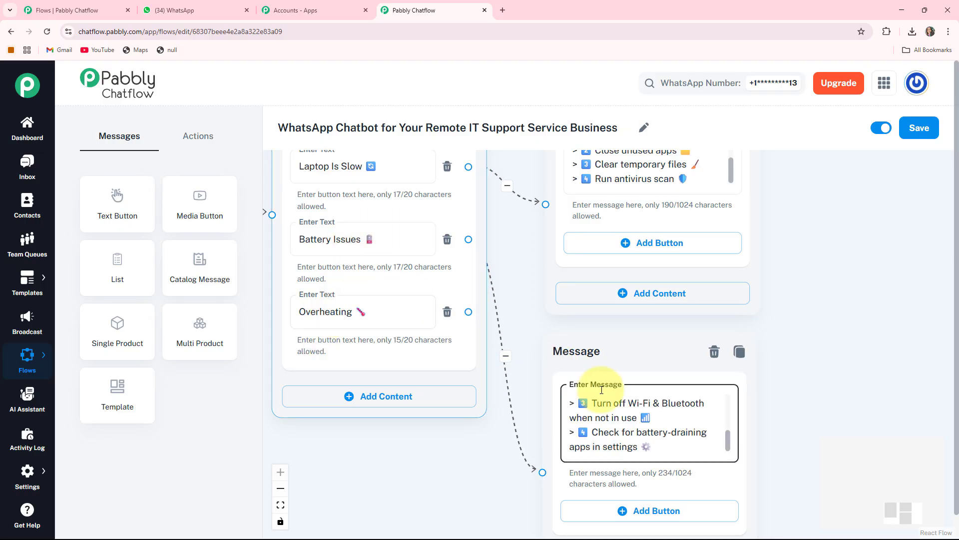
click(280, 332)
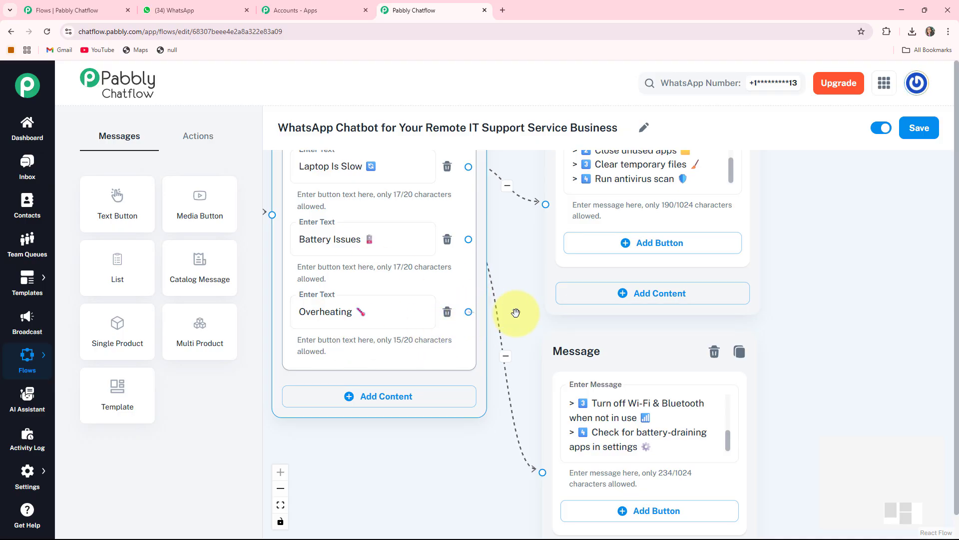
- Connect a Text + Button message node from "Overheating" with airflow and air vent cleaning tips, placed beyond the other two laptop replies
drag(837, 278, 836, 280)
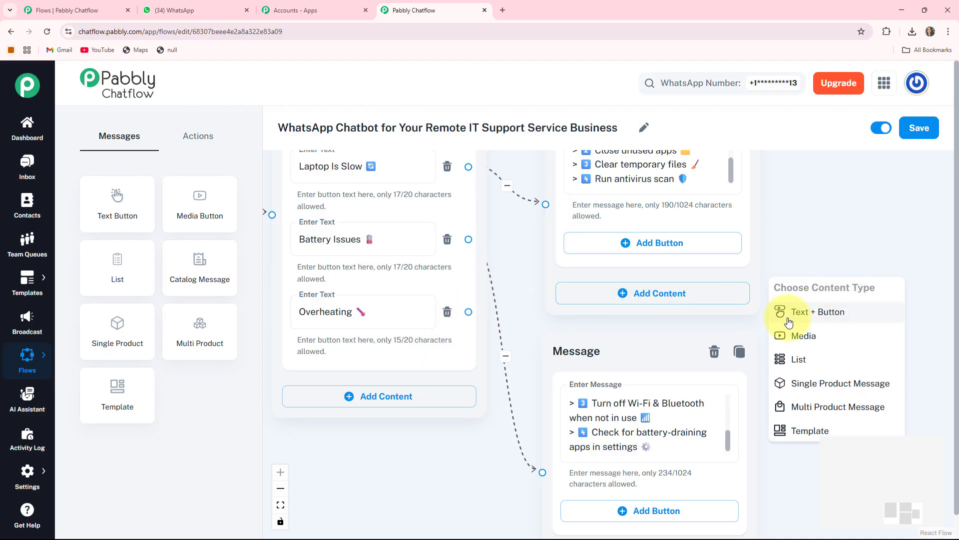
click(817, 314)
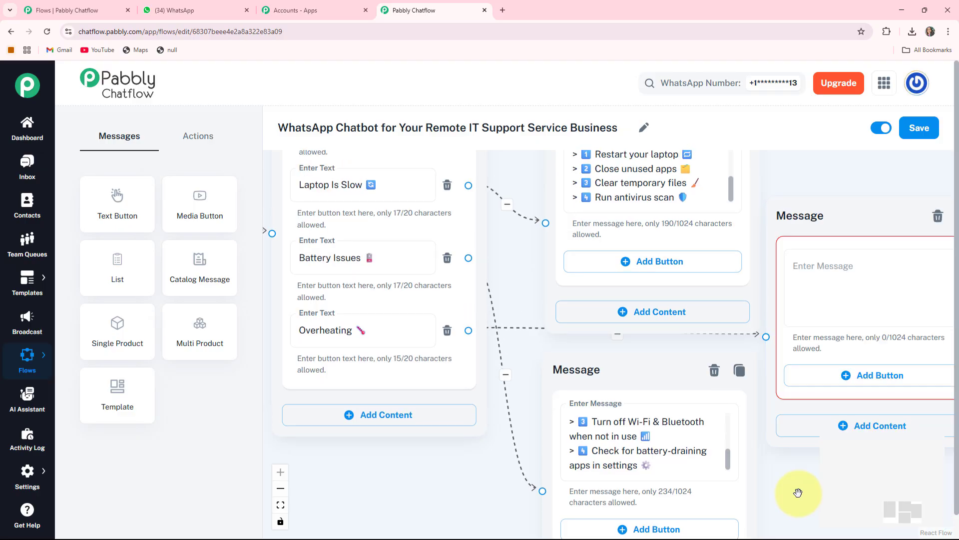
drag(792, 222, 829, 244)
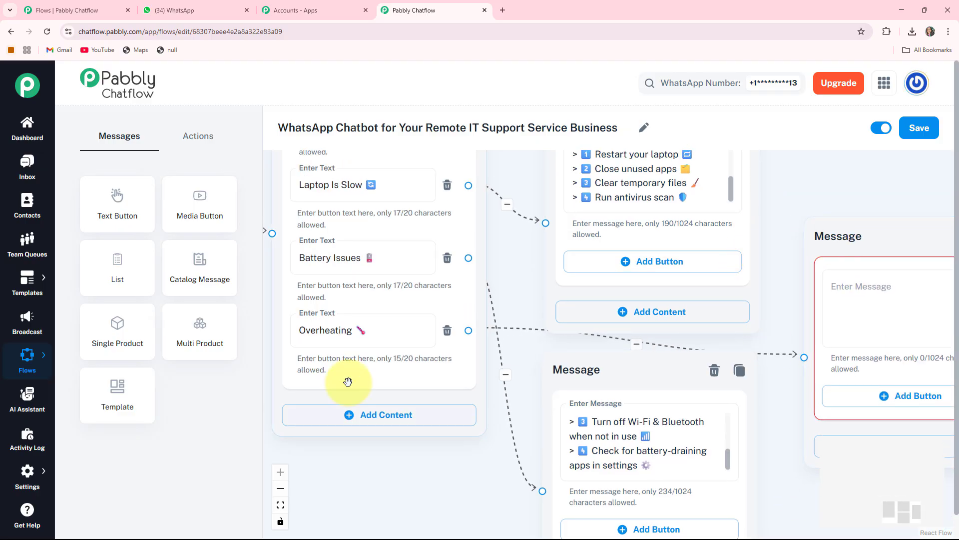
scroll(473, 446, right, 5)
drag(566, 469, 516, 478)
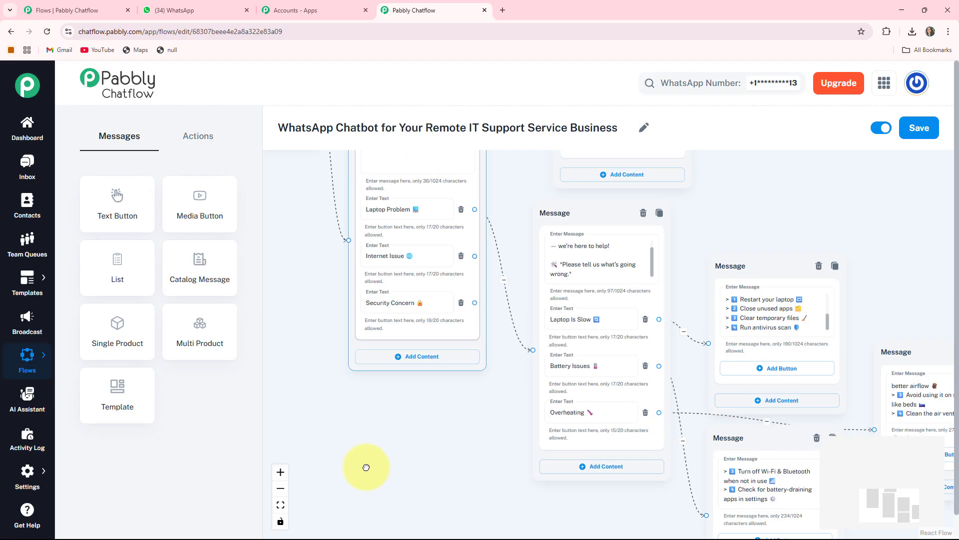
- Reposition the "Please select your issue type" message and connect a new Text + Button message node from its "Internet Issue" option
drag(366, 468, 156, 214)
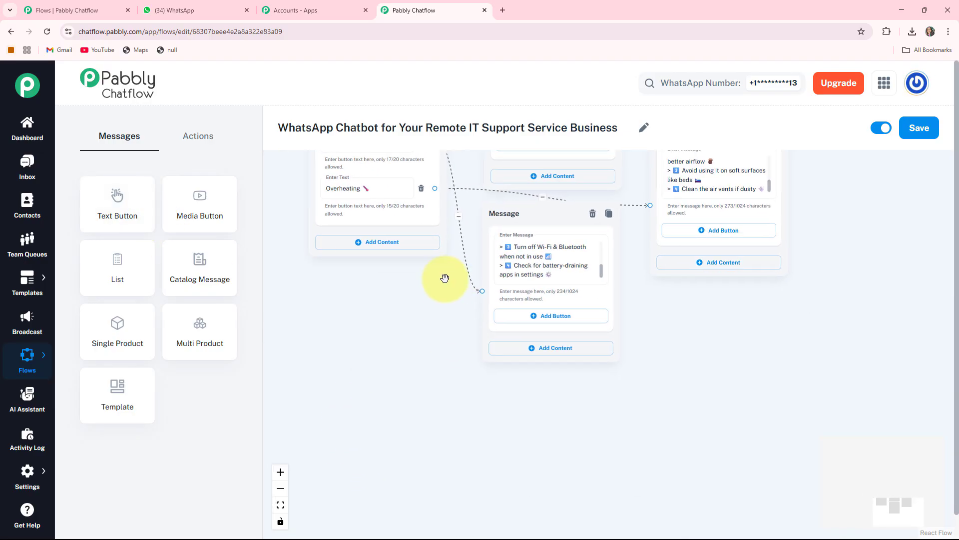
drag(346, 267, 545, 433)
drag(439, 424, 459, 502)
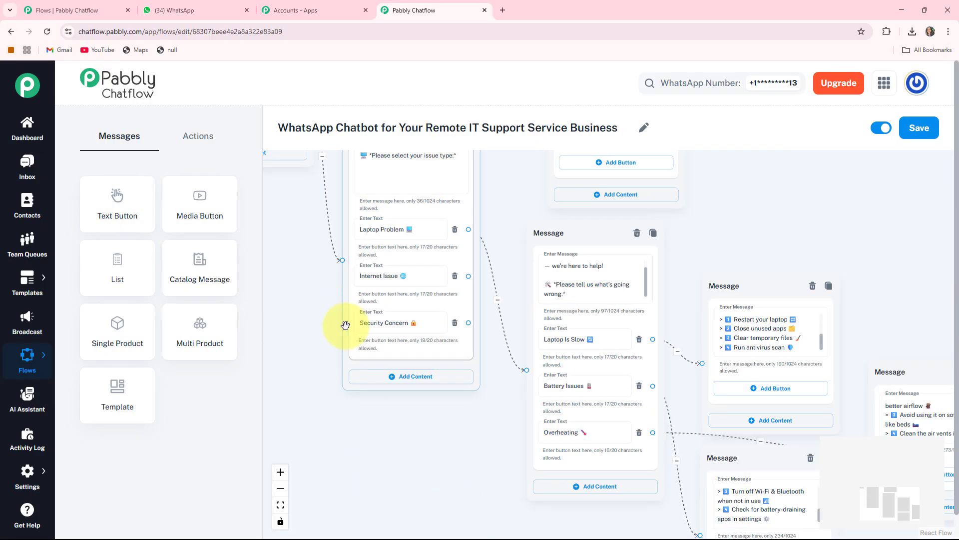
drag(343, 436, 387, 538)
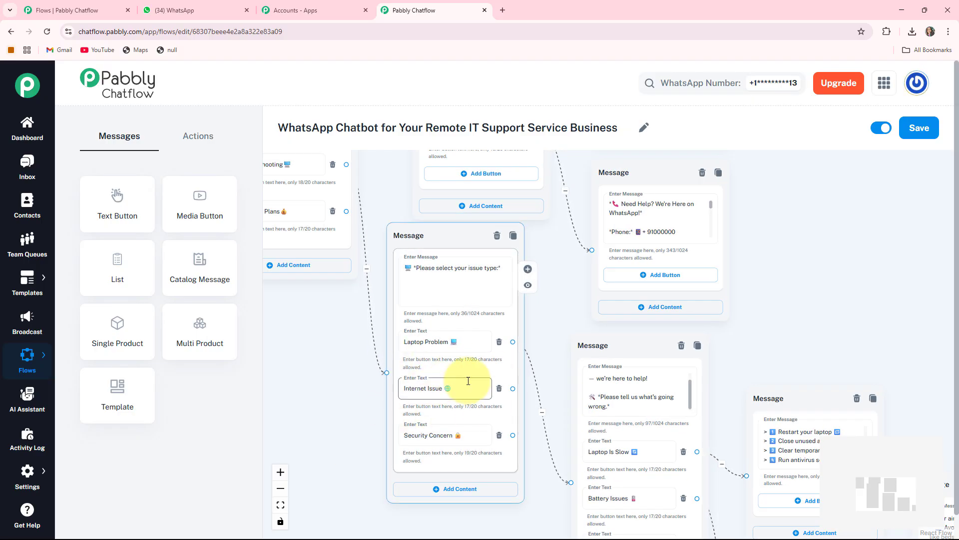
drag(424, 240, 401, 300)
drag(533, 245, 530, 214)
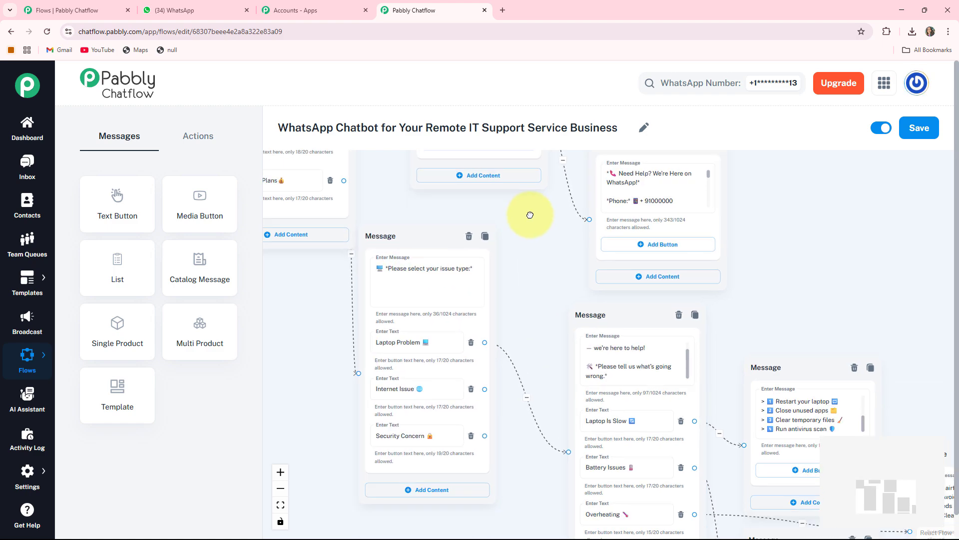
scroll(530, 215, down, 4)
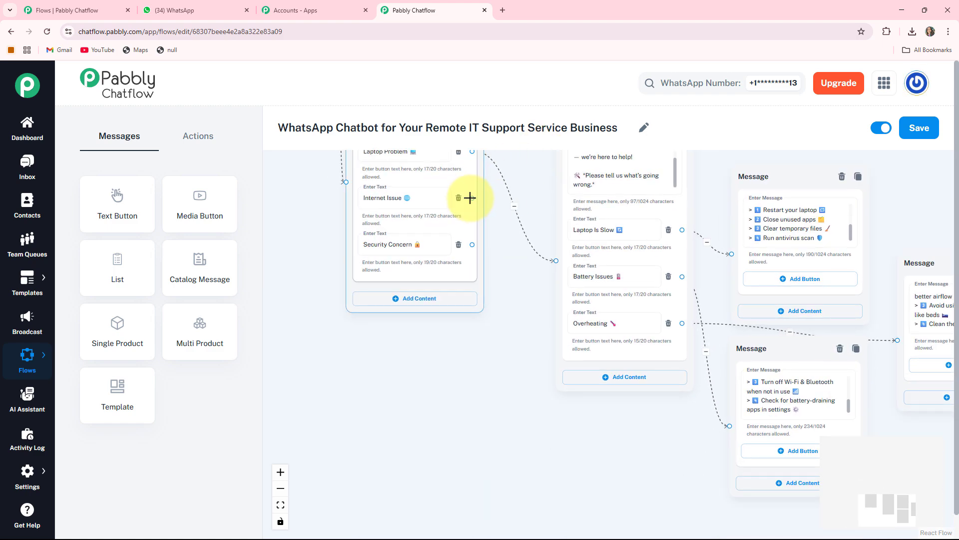
scroll(470, 198, up, 1)
drag(337, 462, 325, 470)
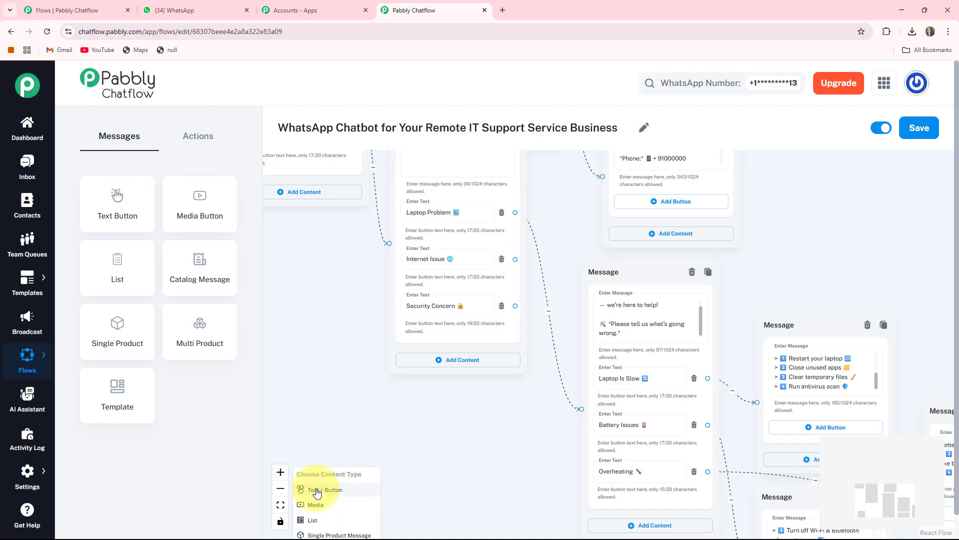
click(340, 489)
scroll(321, 368, down, 2)
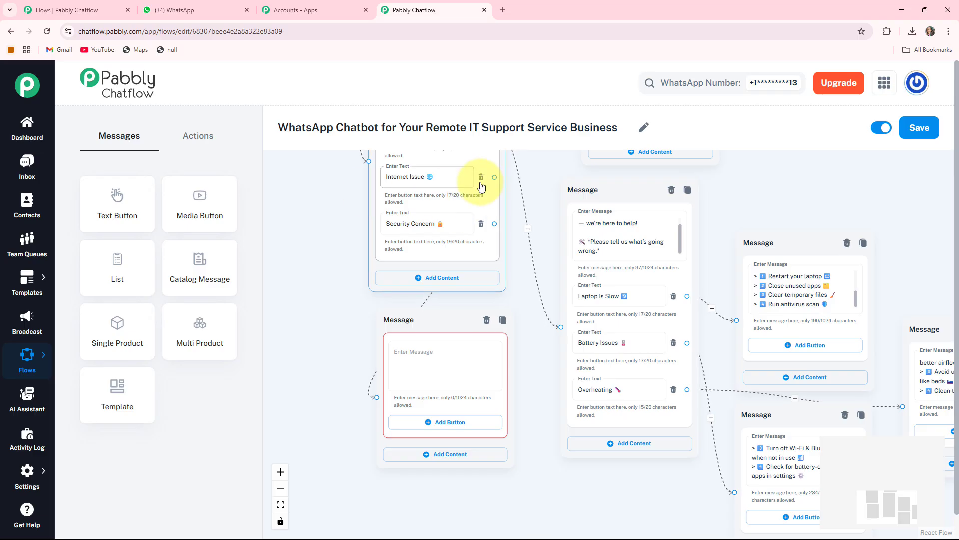
- Fill the Internet Issue reply with the "Internet giving you trouble?" text, listing quick steps and ending with "Did that help?"
click(445, 365)
key(ctrl+v)
key(Up)
key(Up)
key(Up)
key(Up)
key(Up)
key(Up)
key(Up)
key(Up)
key(Up)
key(Up)
key(Up)
key(Up)
key(Up)
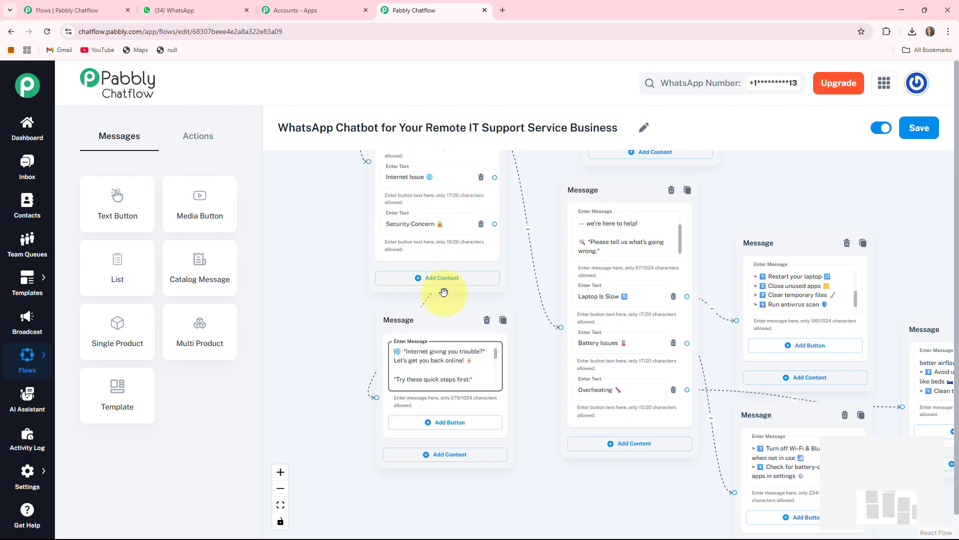
key(ctrl+End)
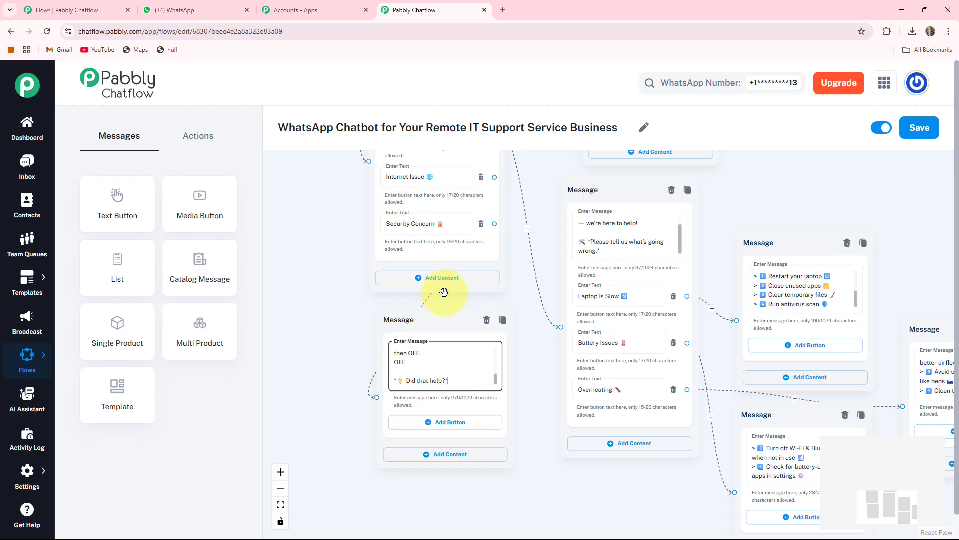
- Add two buttons to the Internet Issue reply: "👍 Yes, Fixed It!" and "👎 No, Need Help"
drag(475, 349, 484, 346)
drag(499, 488, 475, 454)
click(380, 322)
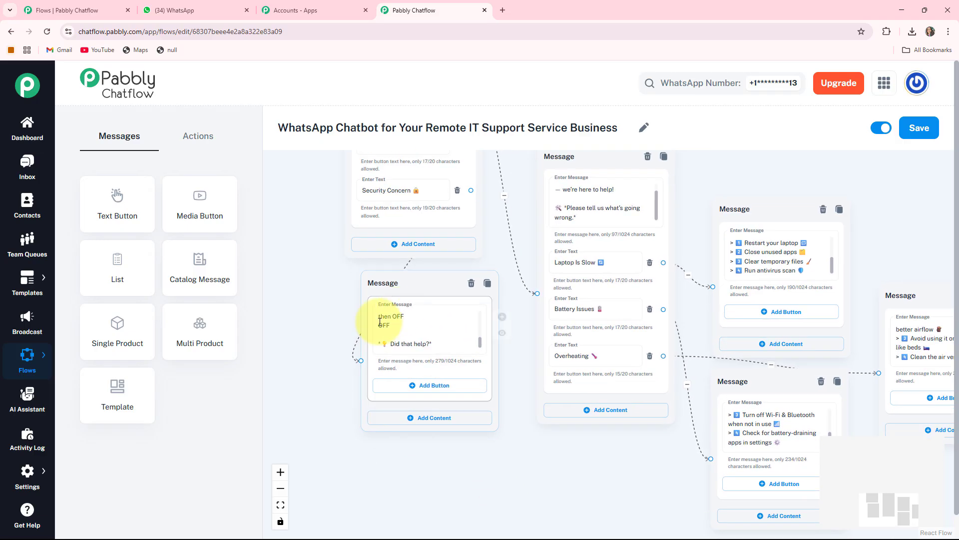
click(423, 345)
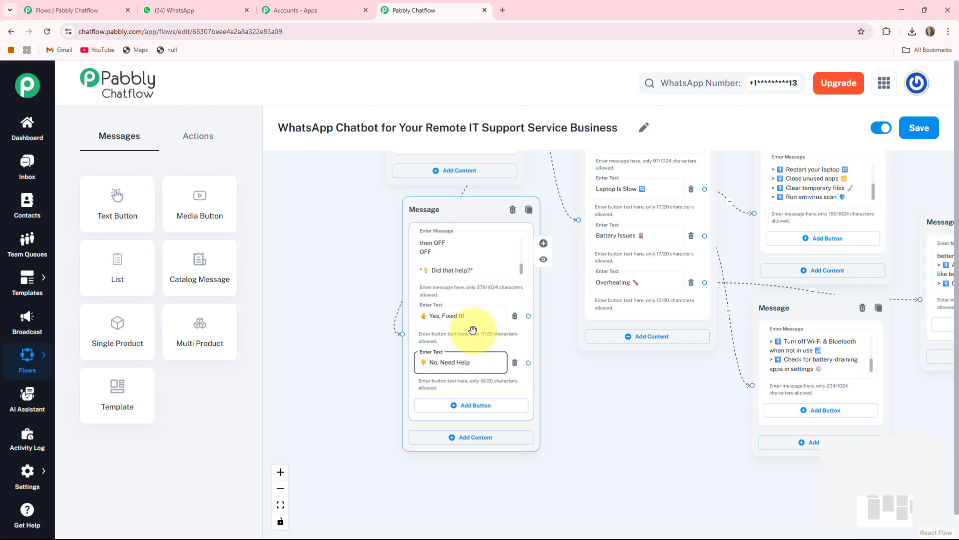
scroll(431, 387, down, 2)
scroll(422, 406, up, 3)
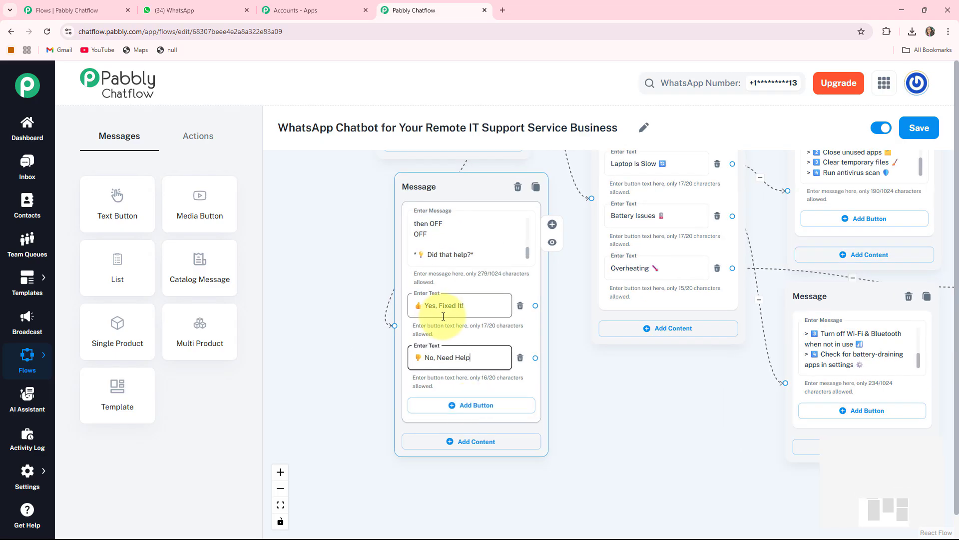
click(597, 361)
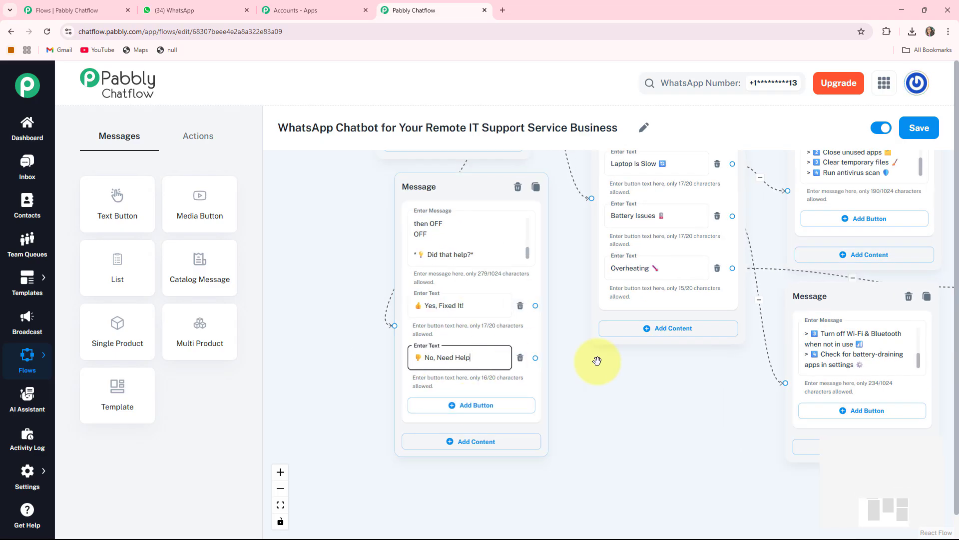
- Place the Internet Issue reply beside the issue-type message, link its "Yes, Fixed It!" to the "Thank you" message, and move that message farther out
scroll(499, 317, down, 3)
scroll(441, 271, up, 3)
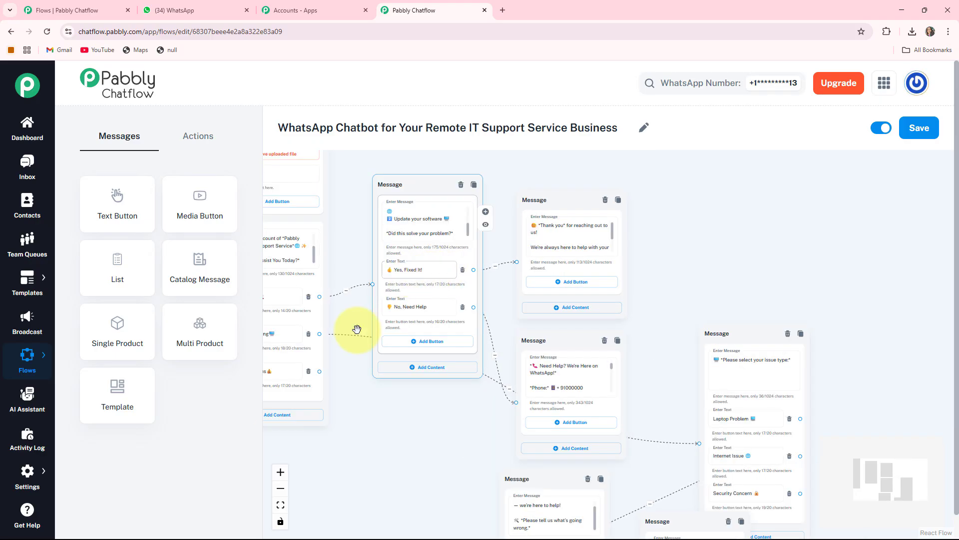
scroll(497, 207, down, 3)
scroll(375, 444, down, 3)
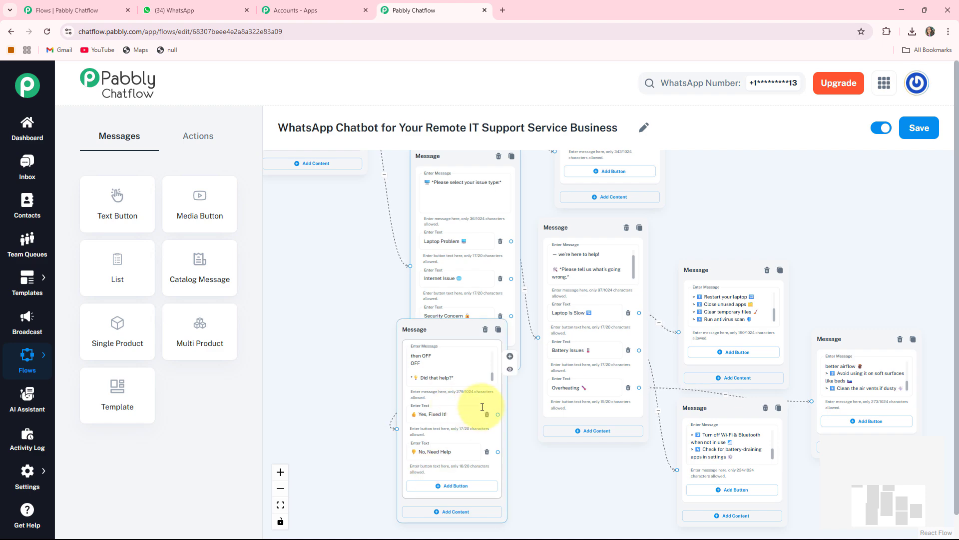
scroll(707, 368, up, 5)
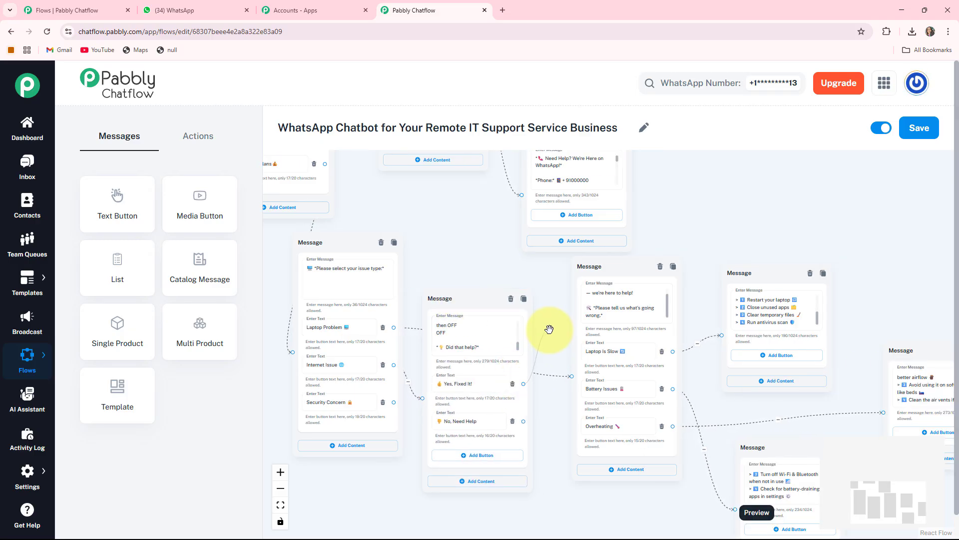
scroll(516, 216, up, 3)
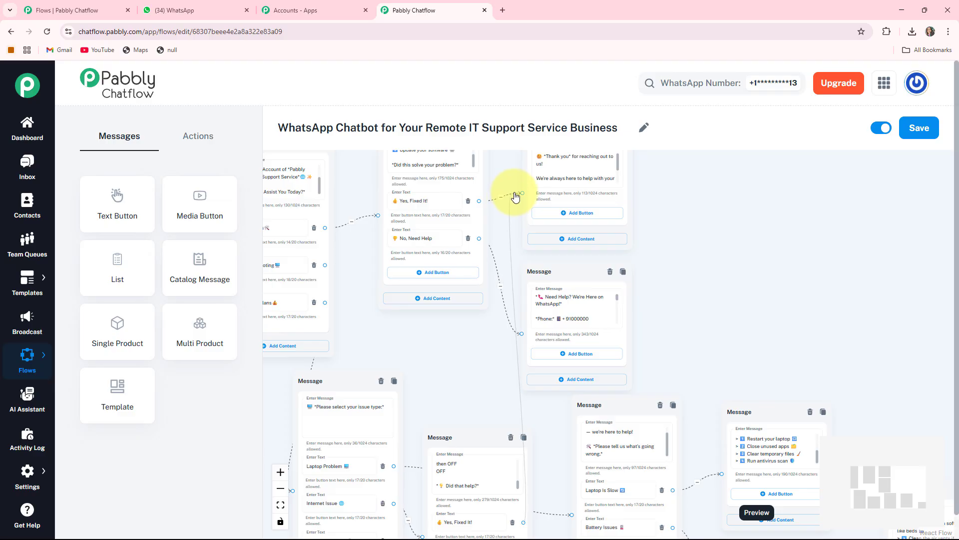
drag(595, 200, 788, 219)
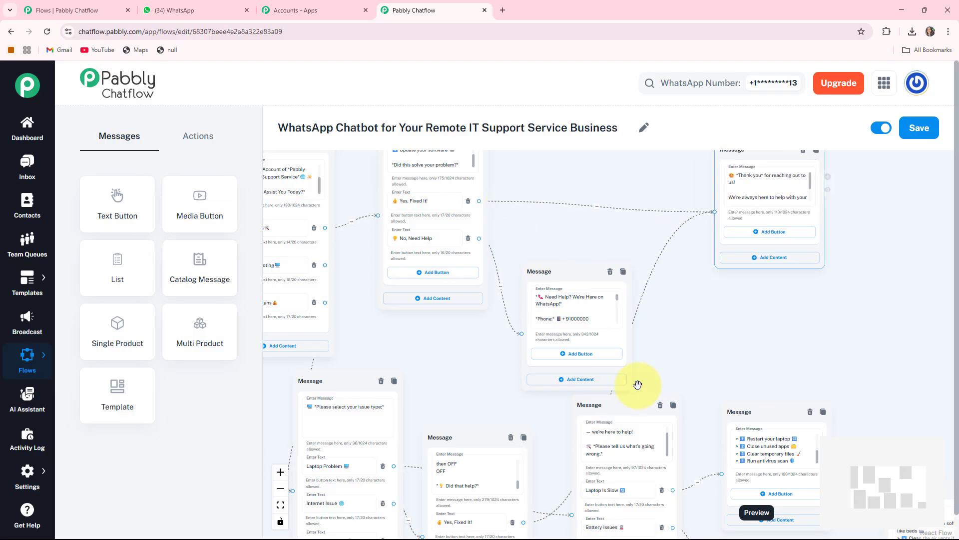
- Link the Internet Issue reply's "No, Need Help" to the "Need Help? We're Here on WhatsApp!" message and place that message below "Thank you"
drag(460, 347, 445, 138)
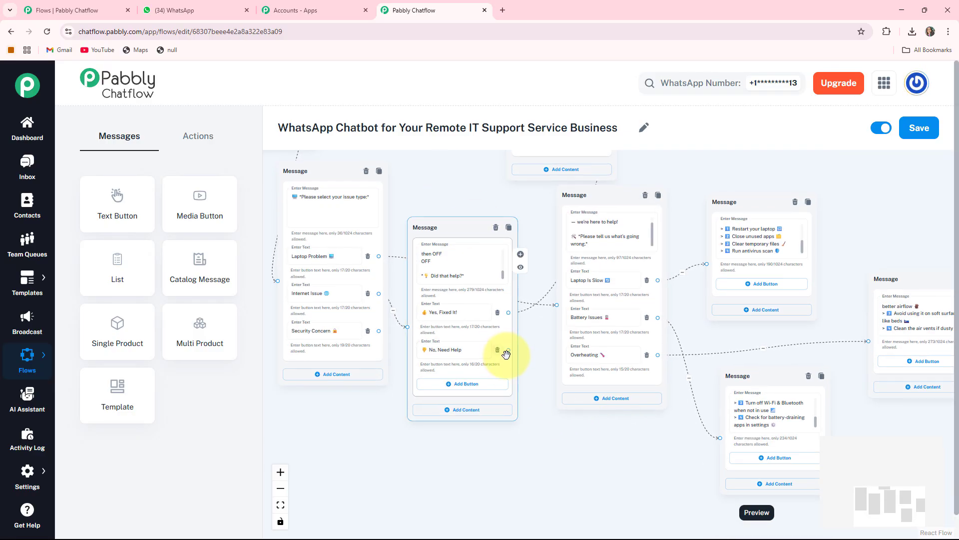
drag(509, 350, 744, 199)
scroll(673, 393, down, 3)
drag(518, 326, 533, 289)
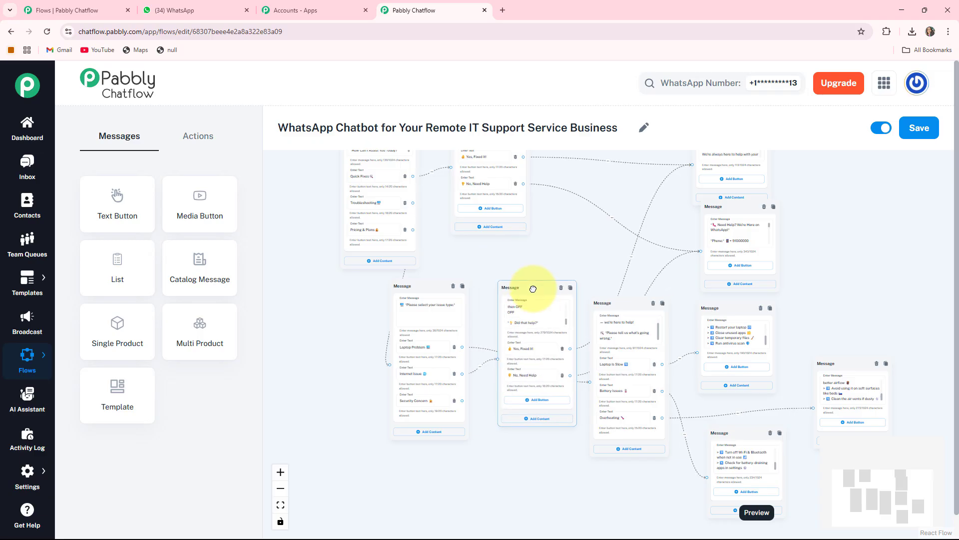
- Connect a Text + Button message node from "Security Concern" with security tips such as using a VPN on public Wi-Fi
click(420, 359)
scroll(427, 355, up, 5)
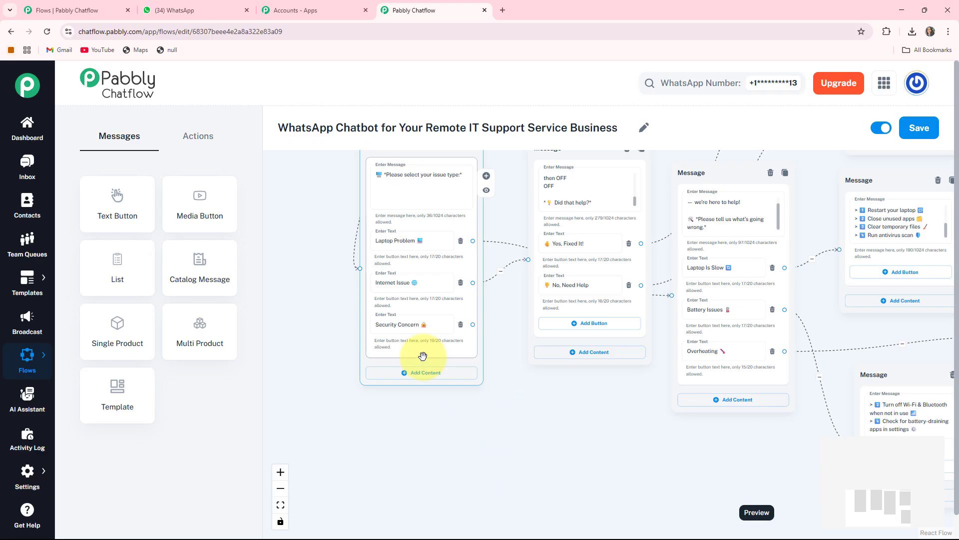
scroll(387, 325, up, 3)
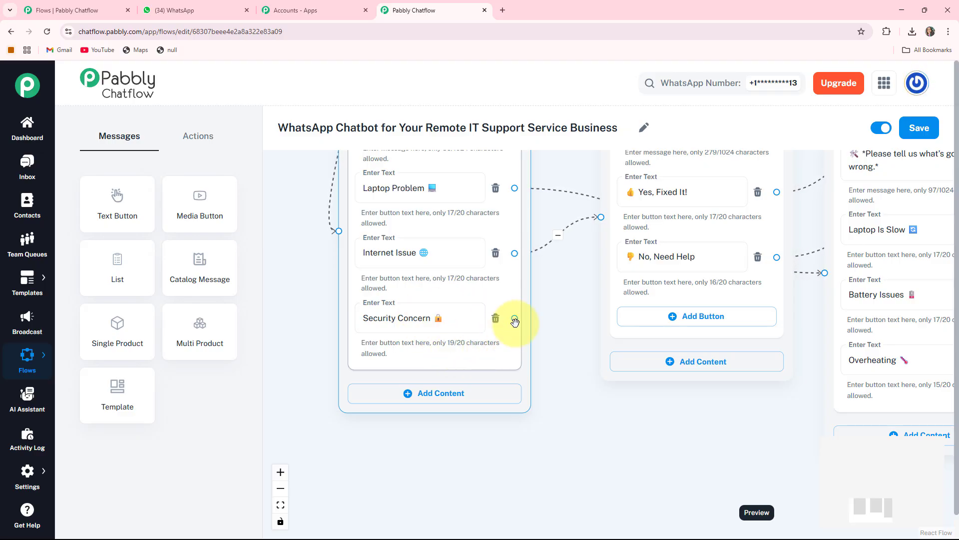
drag(515, 318, 572, 435)
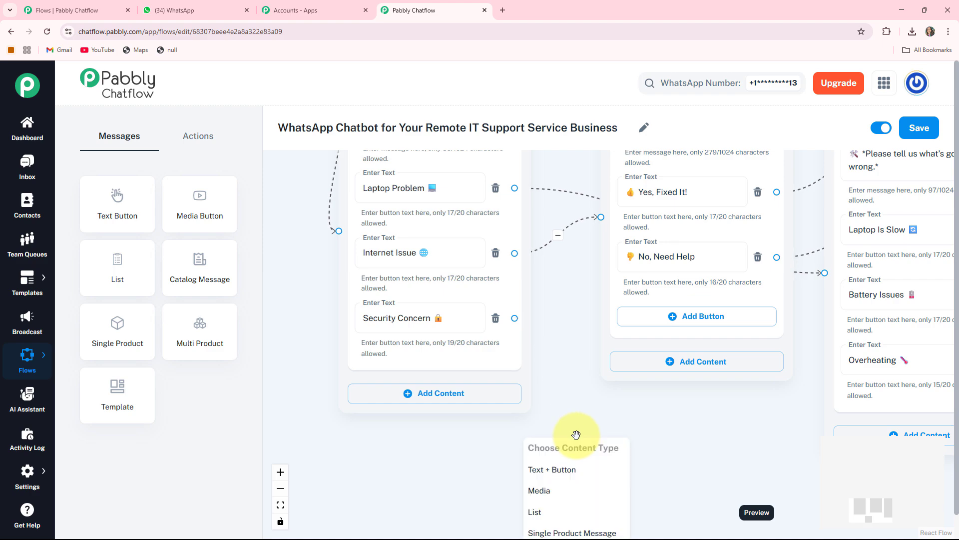
click(570, 472)
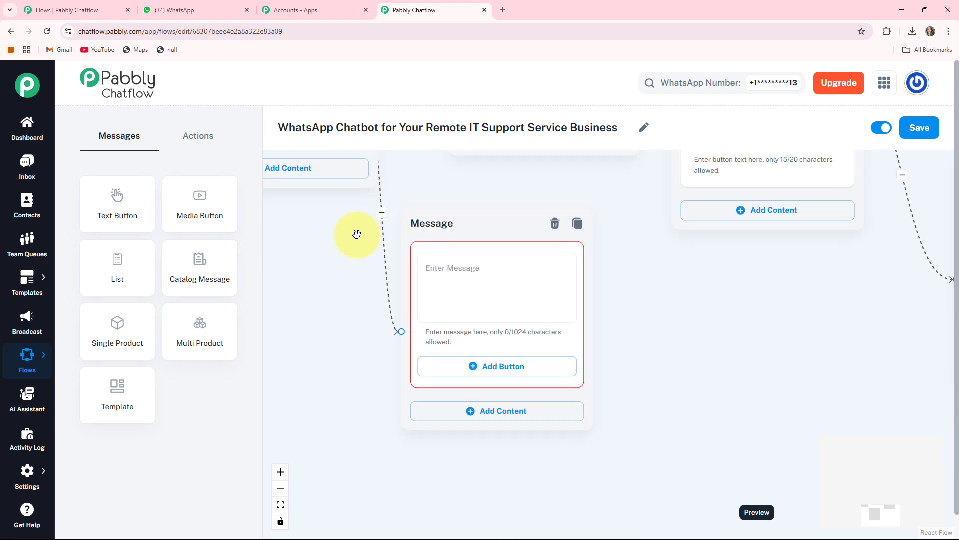
drag(355, 235, 404, 298)
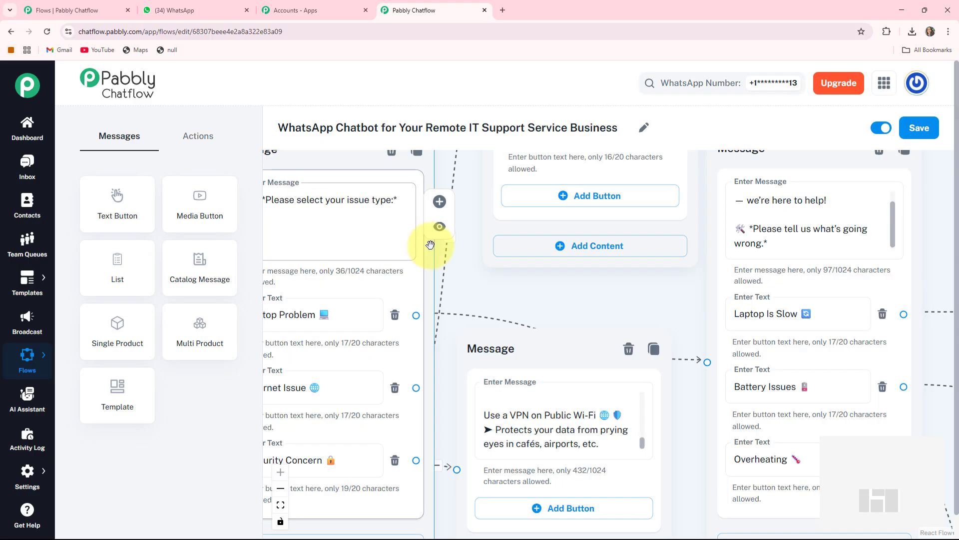
- Connect a Text + Button message node from "Pricing & Plans" below the welcome message, with plan details including server, network & endpoint management
scroll(432, 244, down, 4)
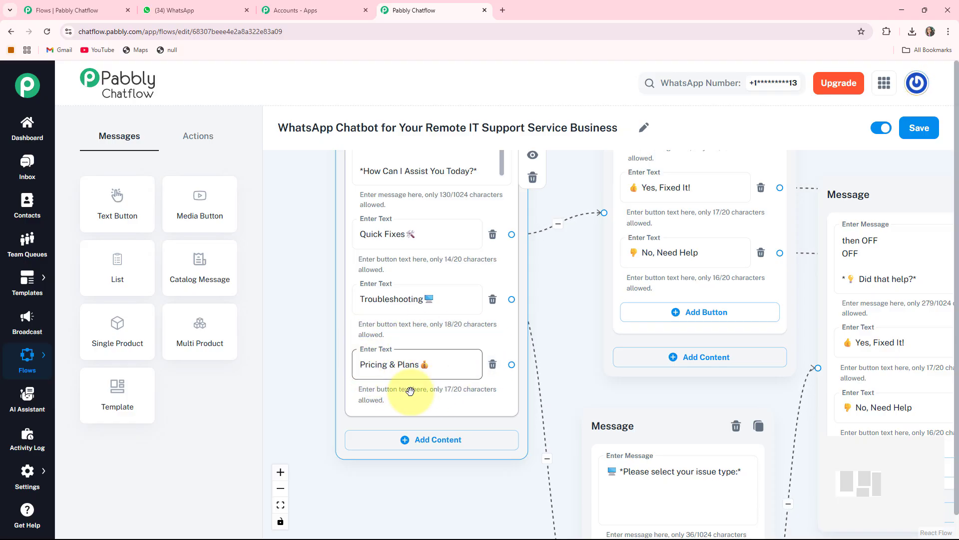
drag(441, 406, 395, 388)
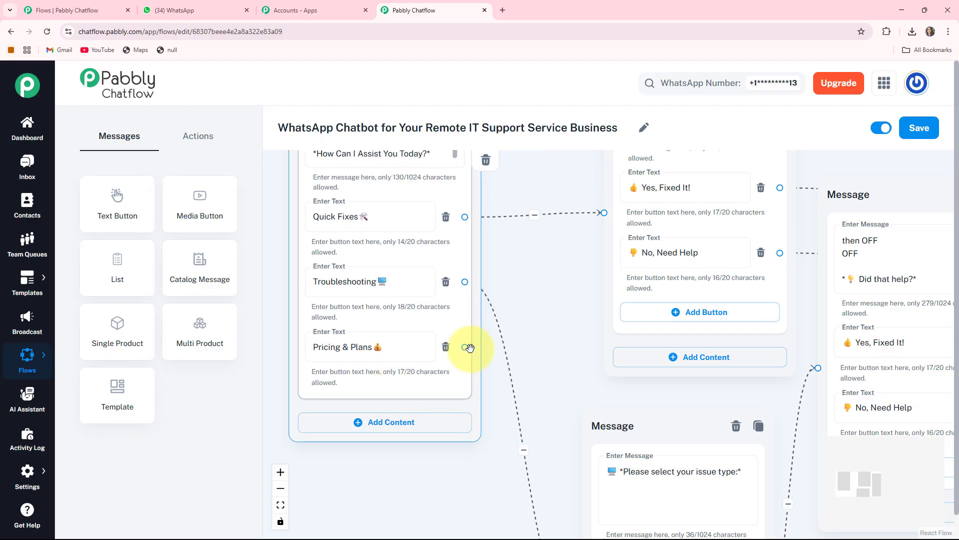
drag(465, 346, 372, 497)
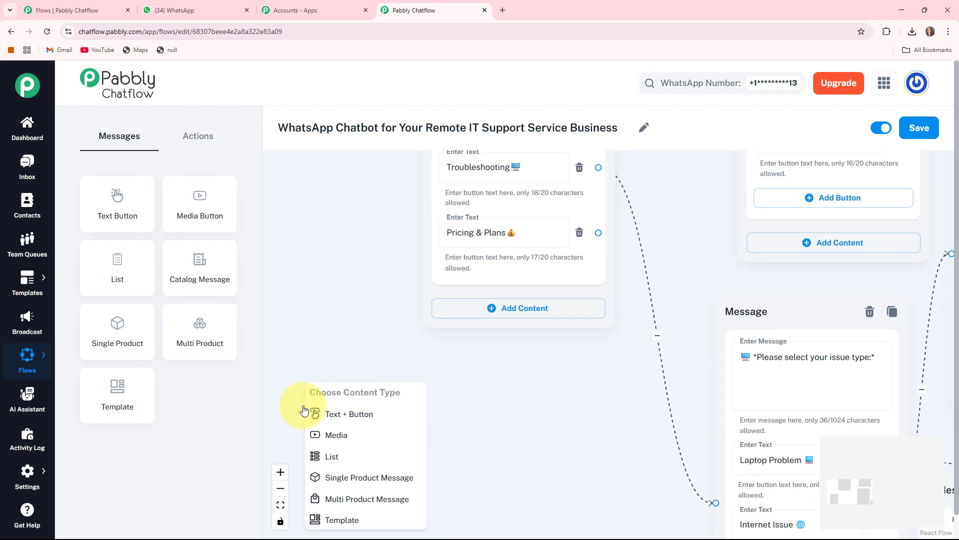
click(346, 420)
drag(417, 405, 491, 398)
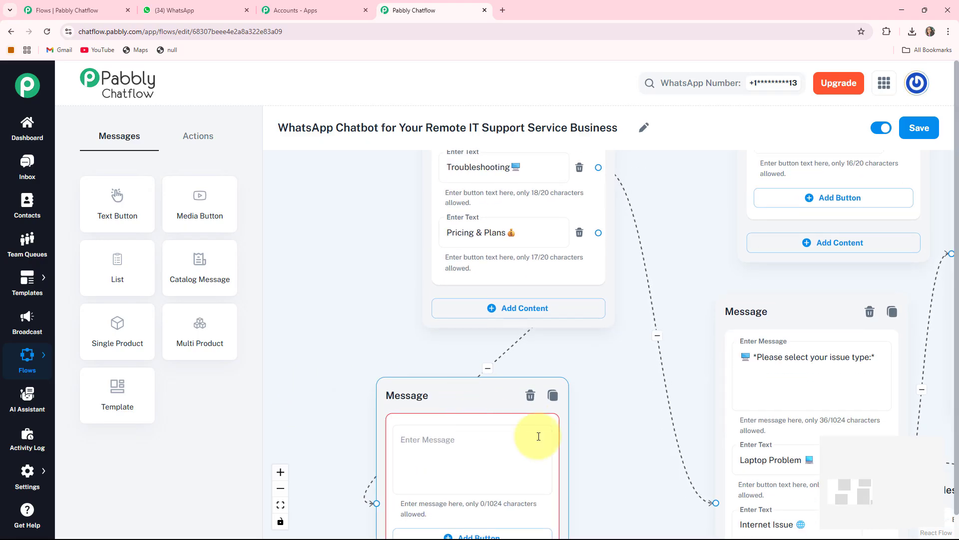
drag(618, 451, 607, 382)
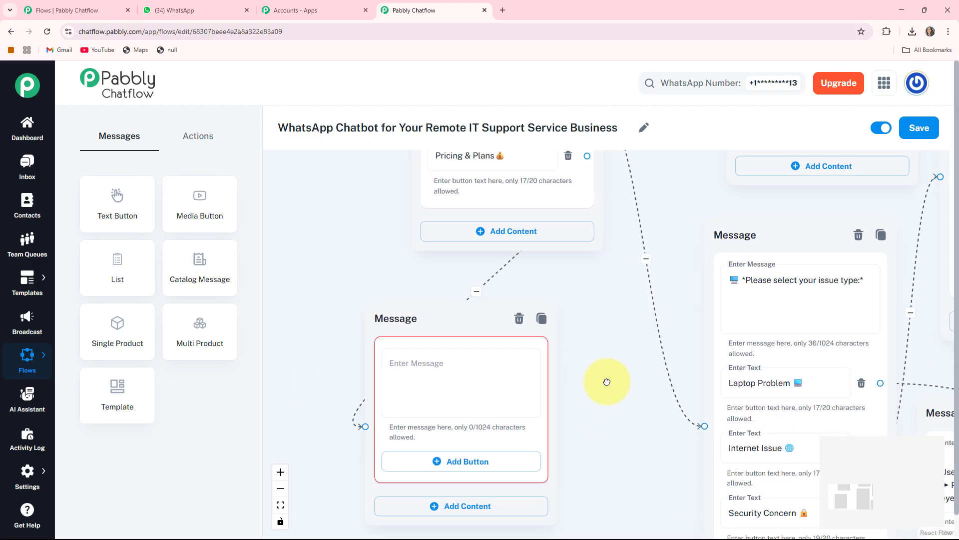
click(387, 384)
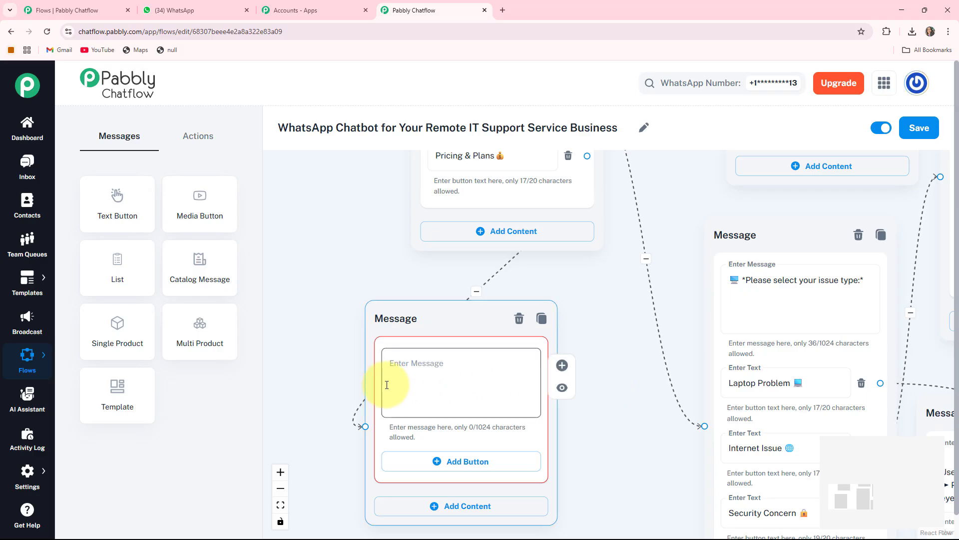
key(ctrl+v)
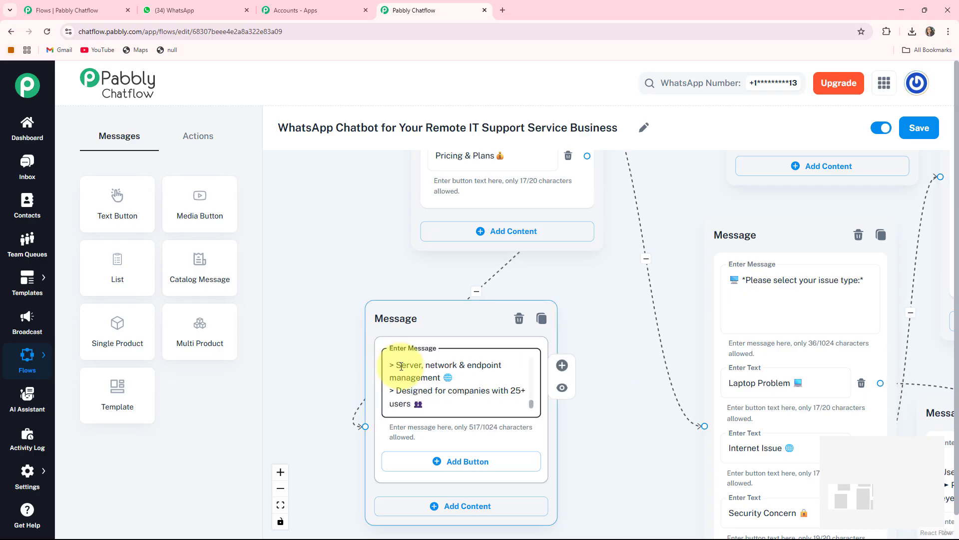
- Fit the whole flow in view, then move Flow Start away from the welcome media message and the quick-fix reply closer to the welcome messages
click(293, 511)
click(280, 505)
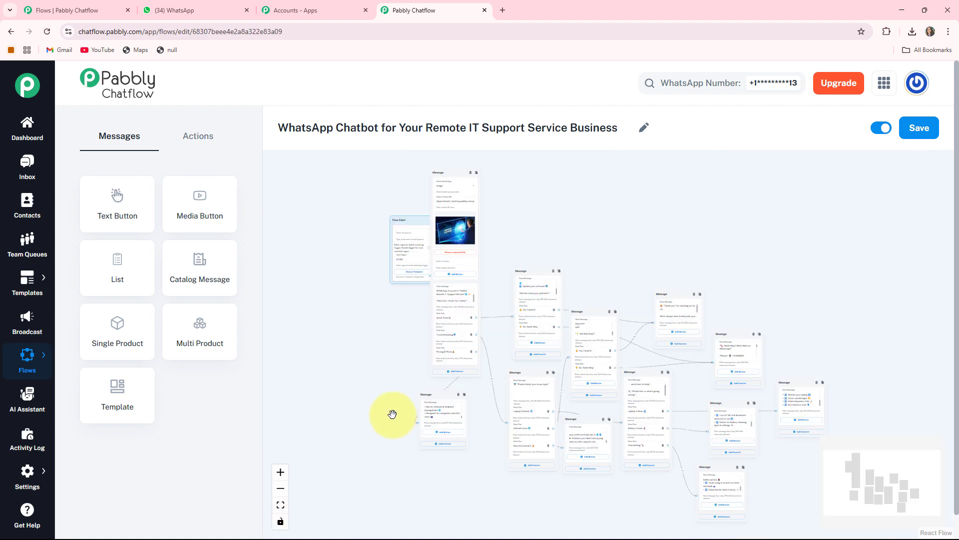
drag(356, 218, 324, 254)
scroll(464, 325, up, 3)
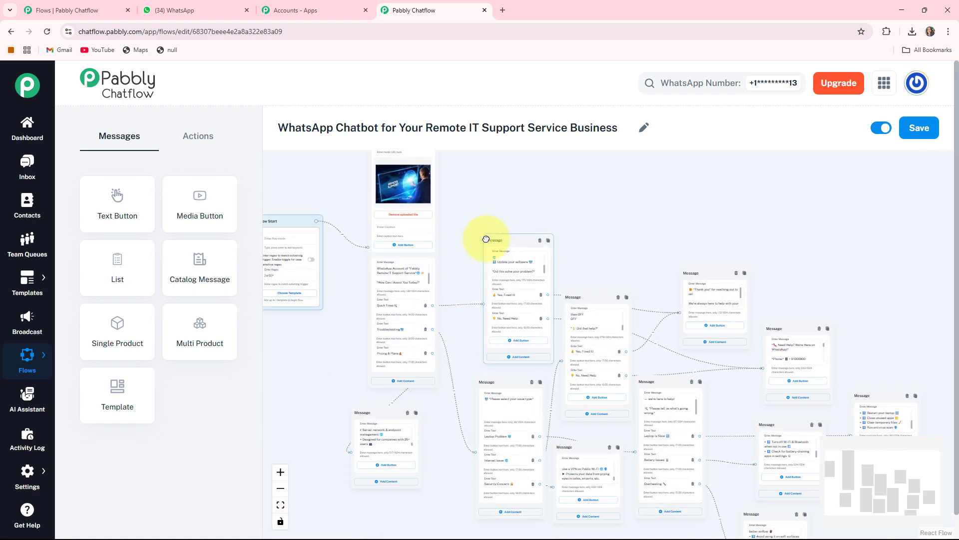
drag(486, 239, 461, 238)
drag(561, 242, 567, 224)
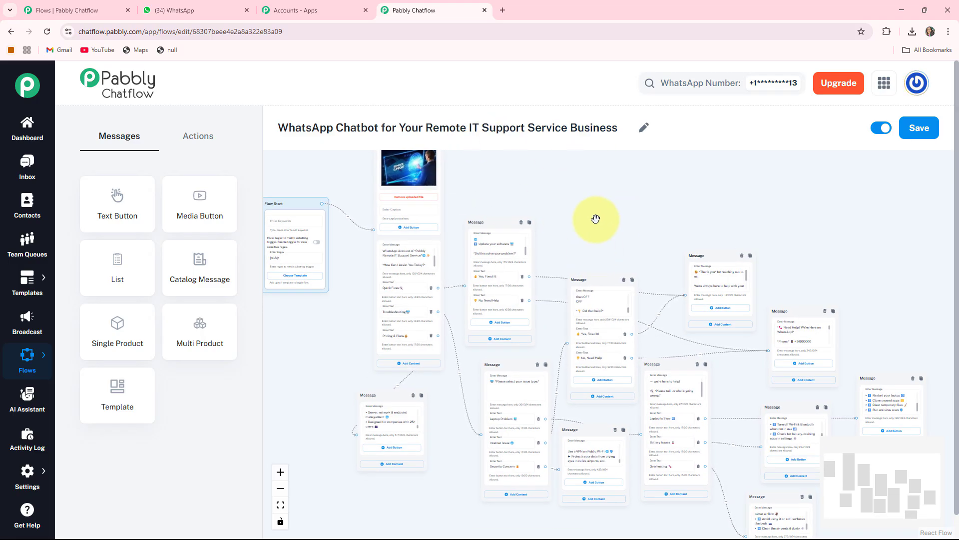
- Save the updated remote IT support chatbot flow
drag(596, 218, 593, 180)
scroll(587, 192, up, 1)
drag(496, 319, 457, 326)
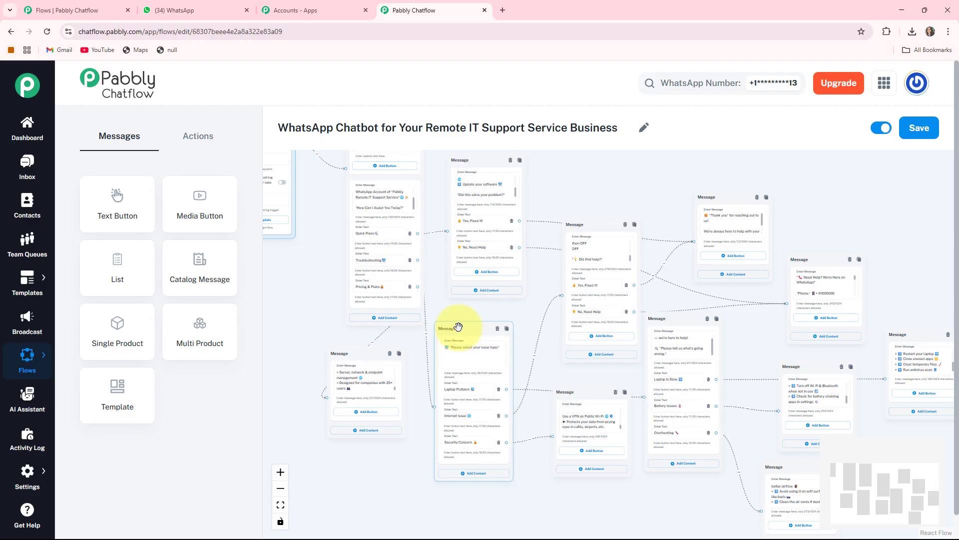
drag(317, 290, 338, 321)
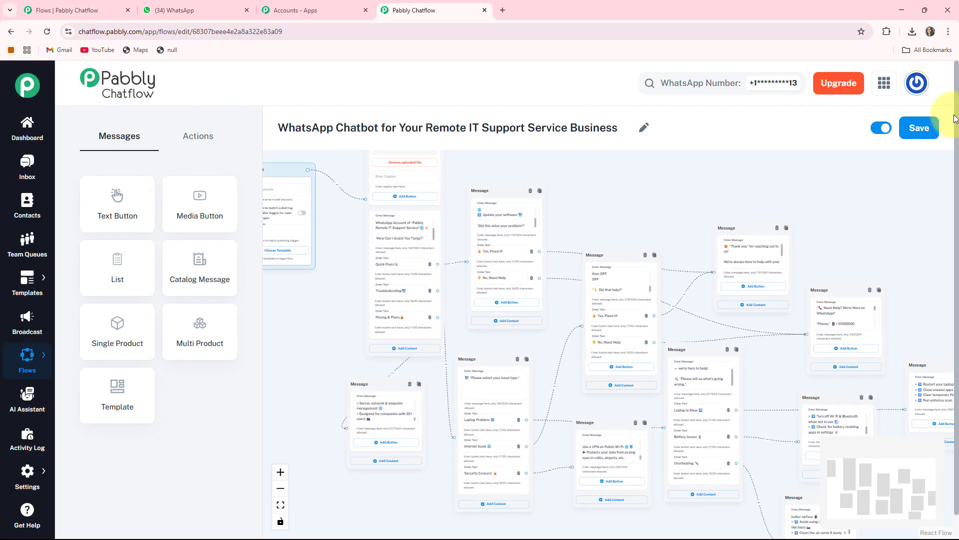
click(924, 133)
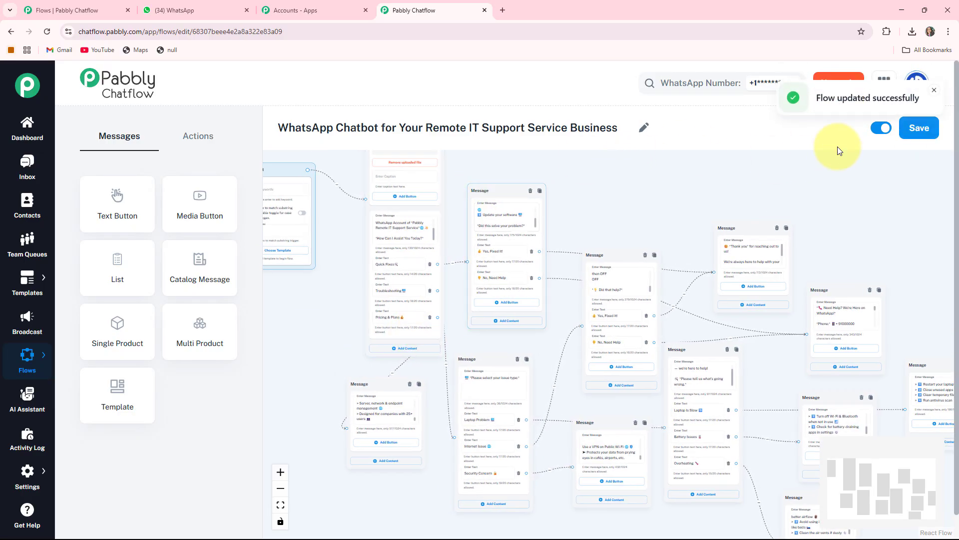
drag(620, 179, 665, 201)
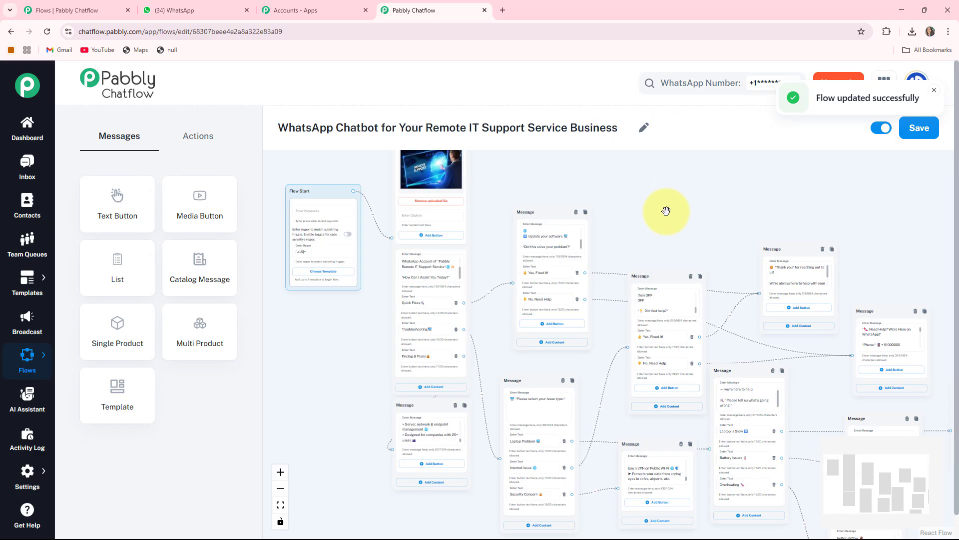
click(577, 334)
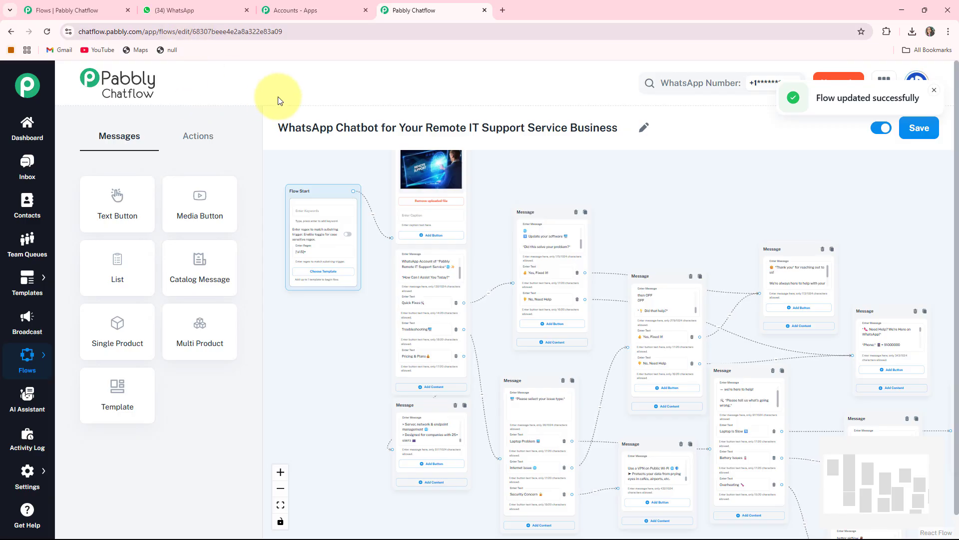
- Send "Hi" to the Remote IT Support Service chat in WhatsApp and compare the reply's buttons with the welcome message in Pabbly Chatflow
click(175, 10)
key(Return)
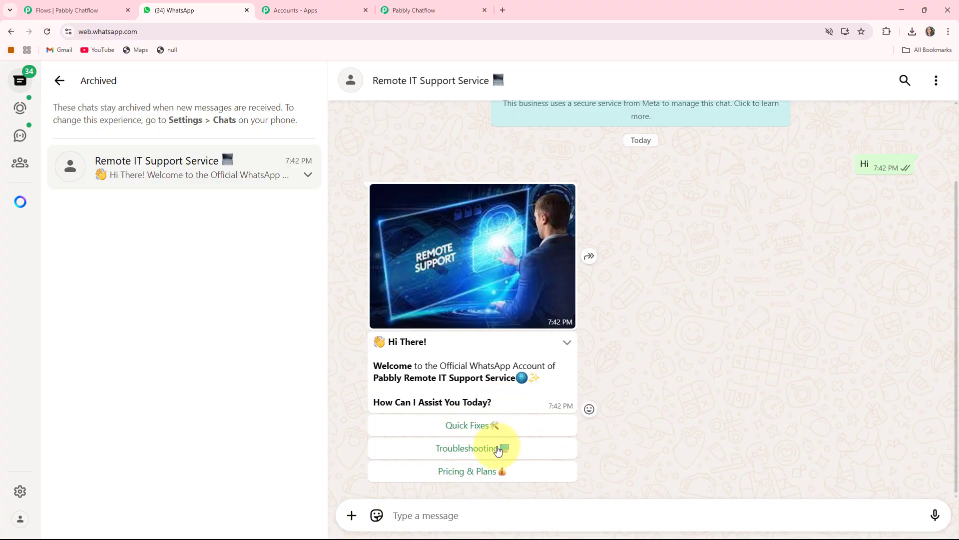
click(443, 12)
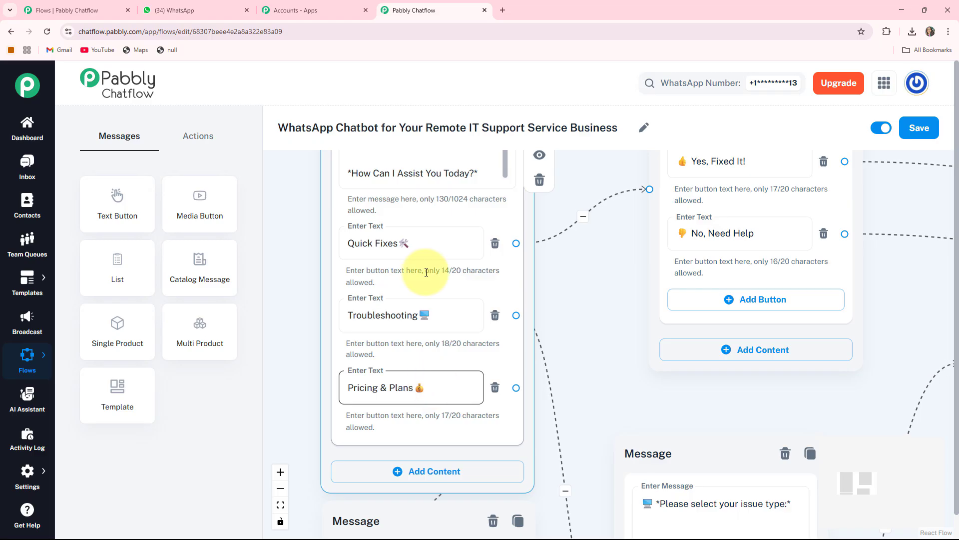
click(197, 16)
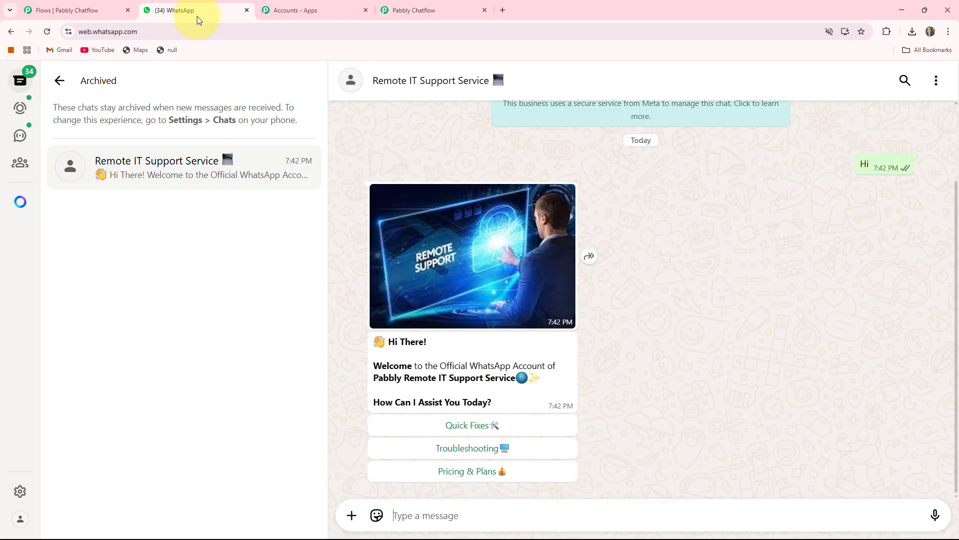
- Test the quick-fix branch in the WhatsApp chat by choosing "Quick Fixes" and answering "Yes, Fixed It!"
click(465, 425)
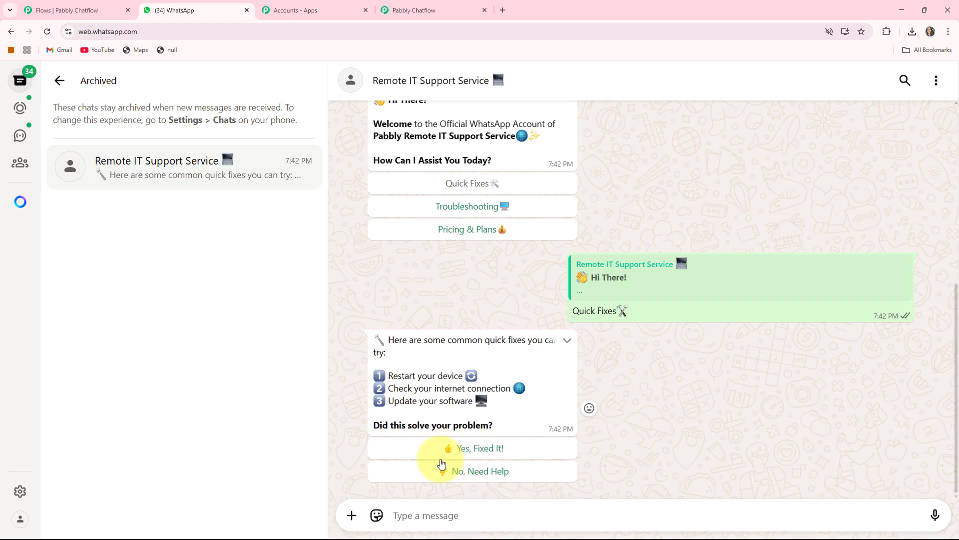
click(472, 449)
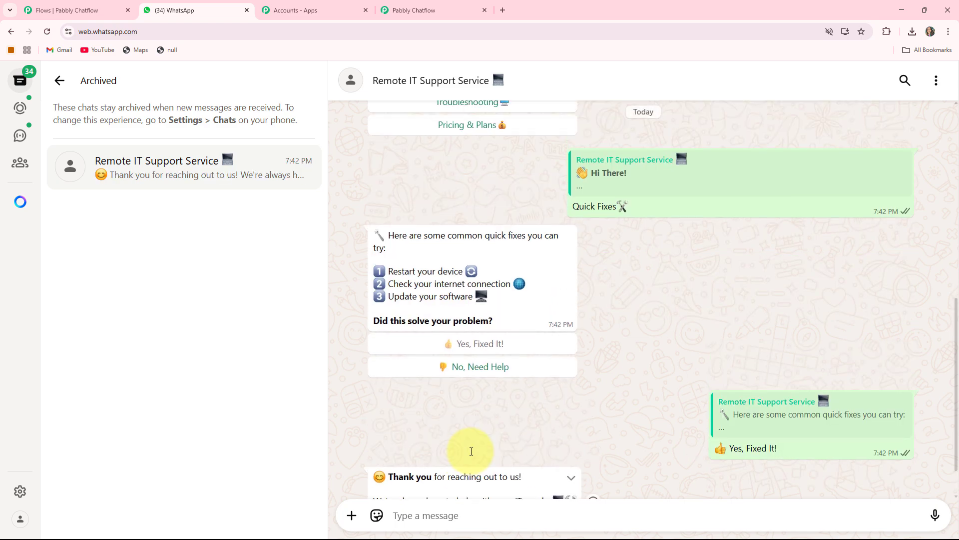
- Choose "Troubleshooting" in the chat, check its issue types against the Pabbly Chatflow flow, and choose "Internet Issue" back in WhatsApp
scroll(472, 450, up, 6)
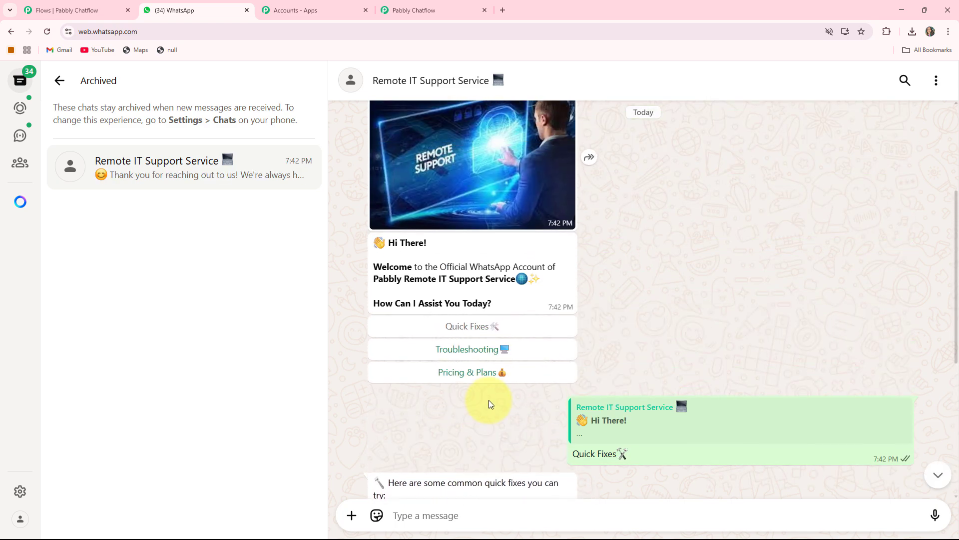
click(481, 353)
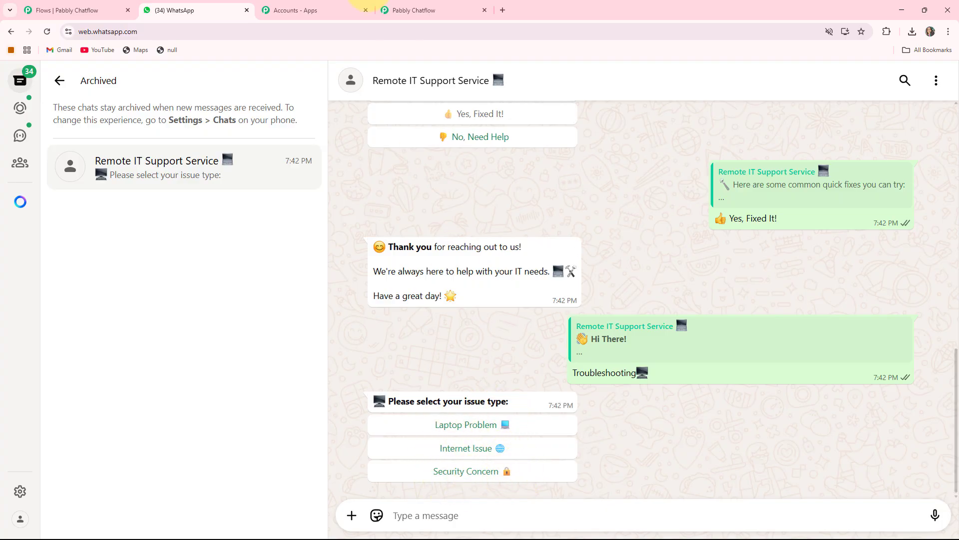
click(416, 11)
scroll(624, 340, down, 5)
scroll(699, 349, down, 3)
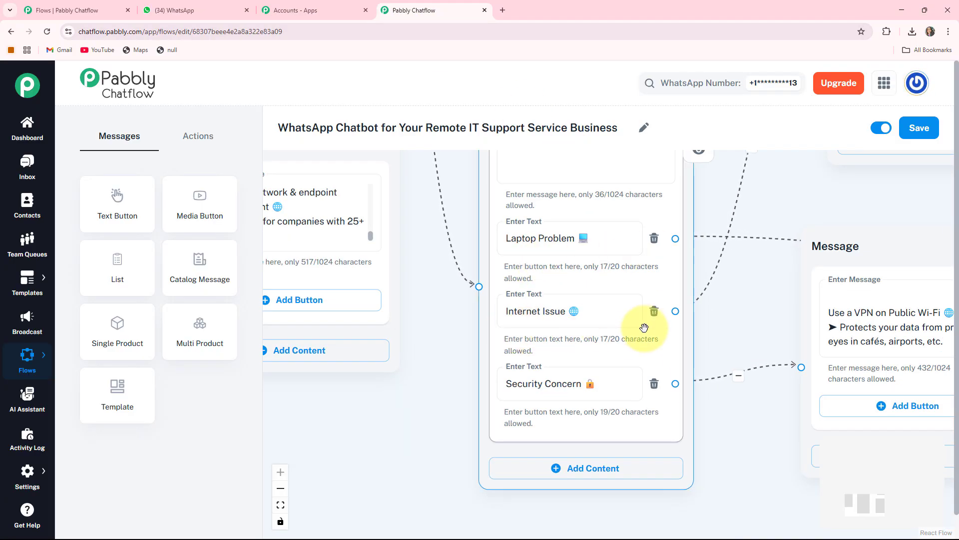
click(174, 4)
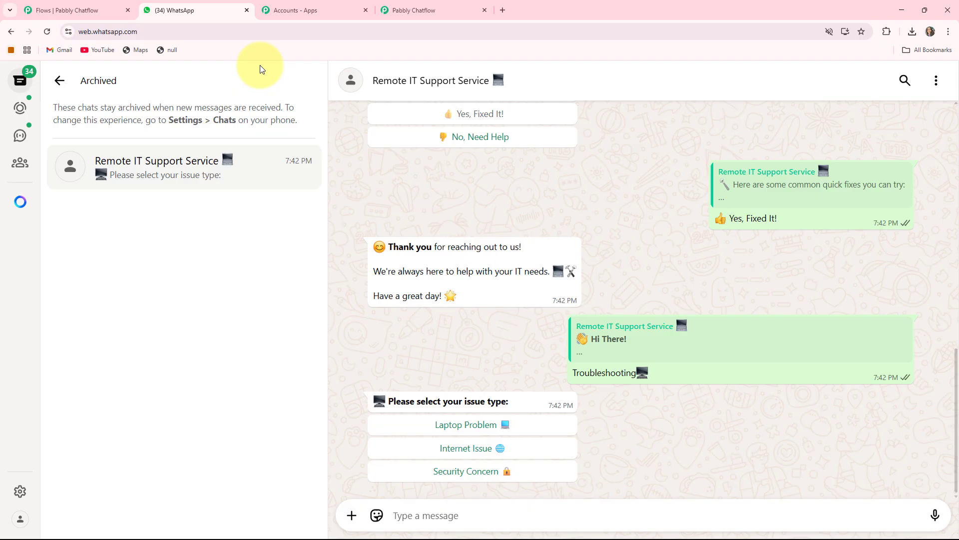
click(475, 449)
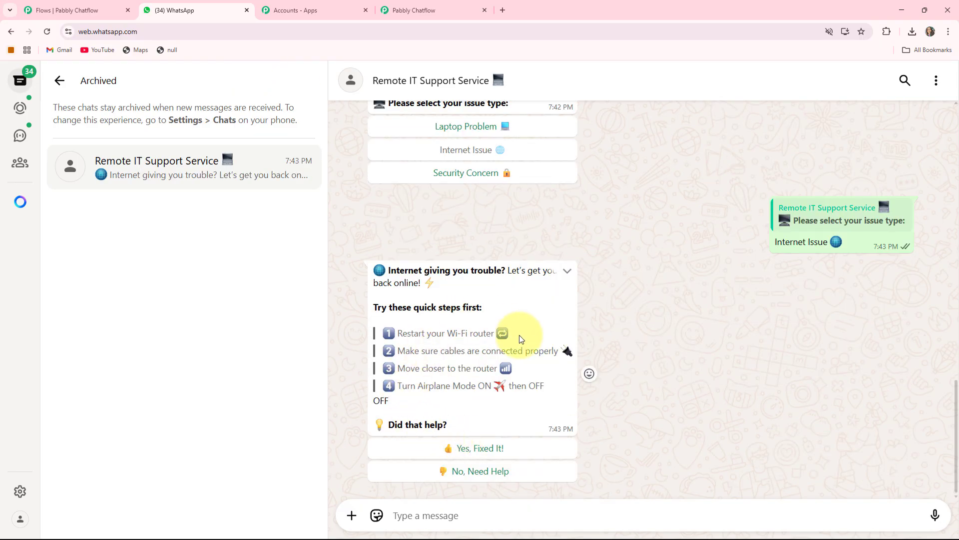
- Request the support plans by choosing "Pricing & Plans" under the welcome message in the chat
scroll(519, 336, up, 10)
scroll(524, 379, down, 3)
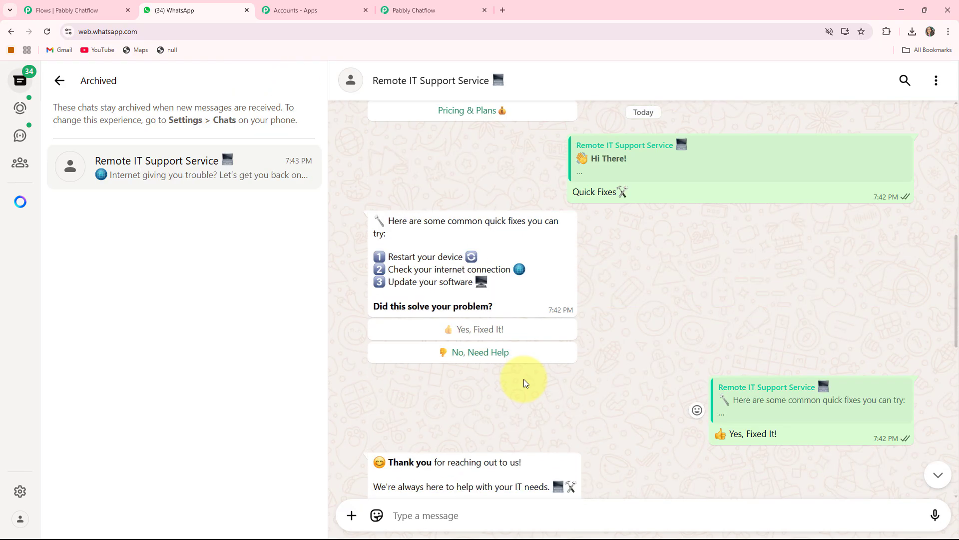
scroll(524, 383, up, 3)
click(475, 298)
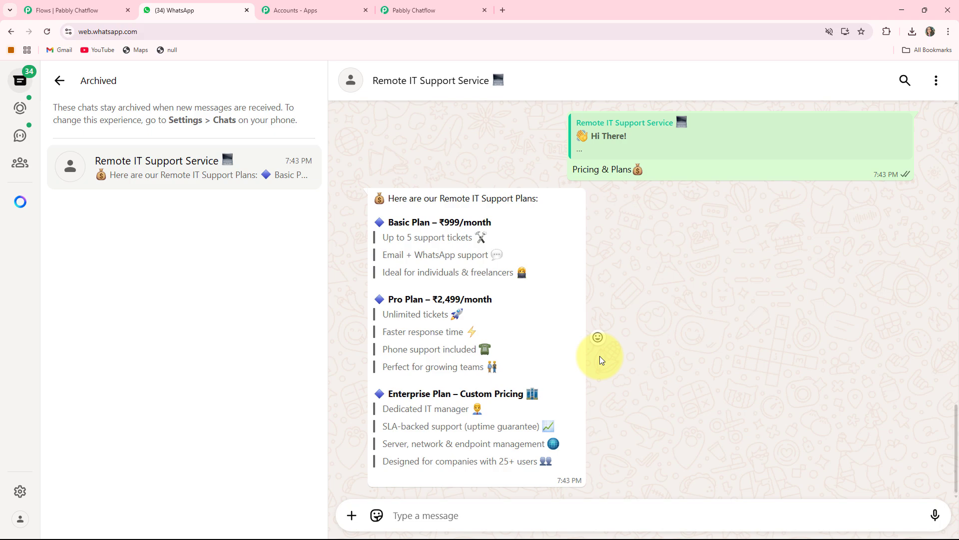
- Review the chatbot conversation from the pricing plans back through the internet, troubleshooting and quick-fix replies
scroll(600, 350, up, 4)
scroll(601, 339, down, 4)
scroll(601, 338, up, 2)
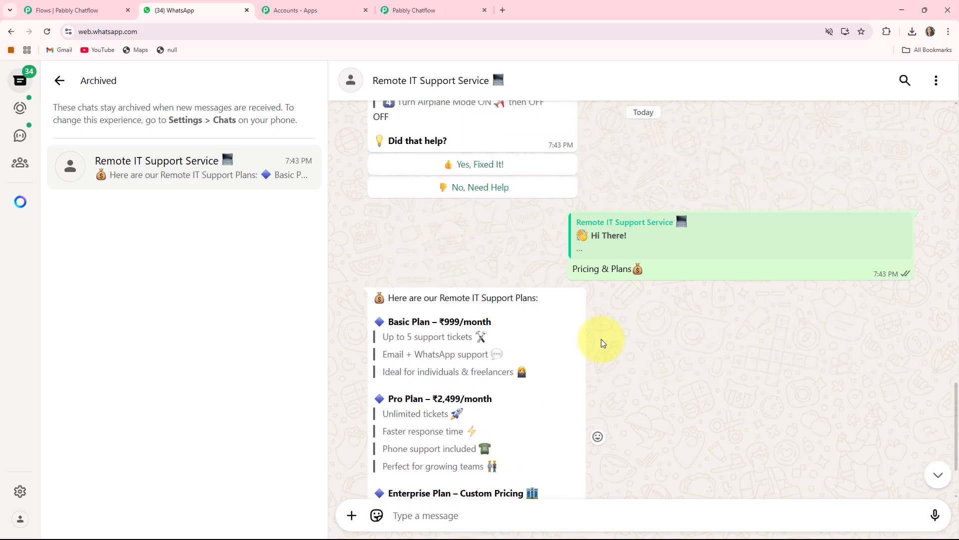
scroll(601, 339, up, 6)
scroll(602, 338, down, 4)
scroll(601, 338, down, 2)
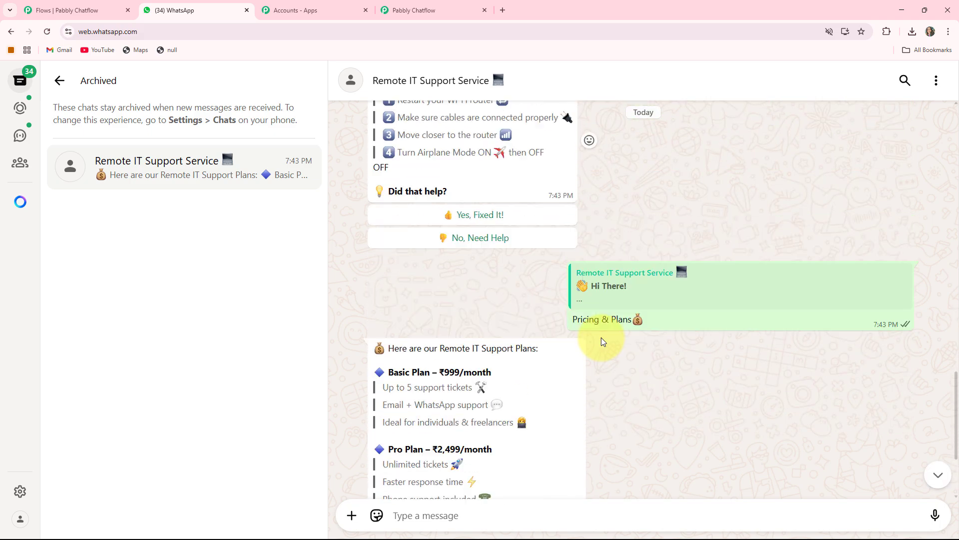
scroll(601, 337, up, 2)
scroll(601, 337, up, 1)
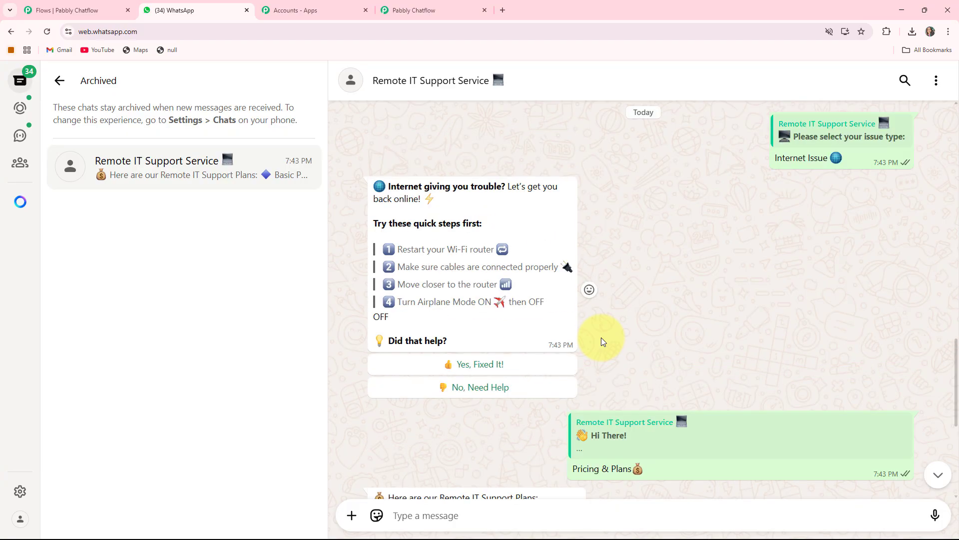
scroll(601, 337, up, 5)
scroll(602, 325, down, 2)
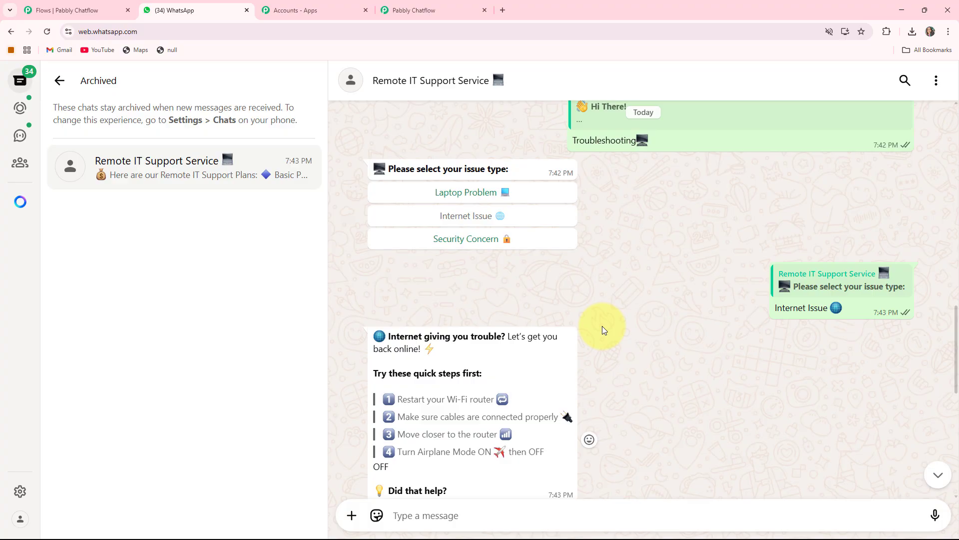
scroll(602, 325, up, 5)
scroll(601, 325, up, 5)
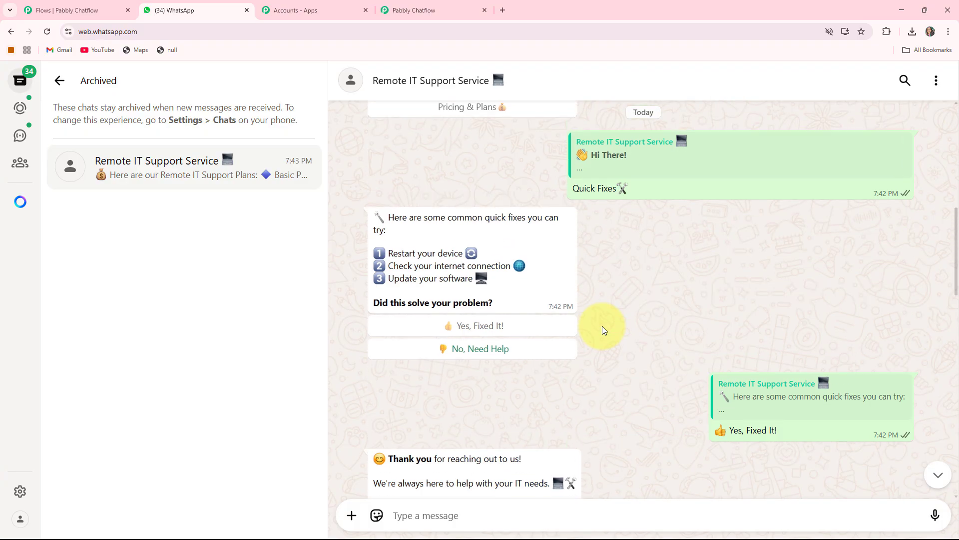